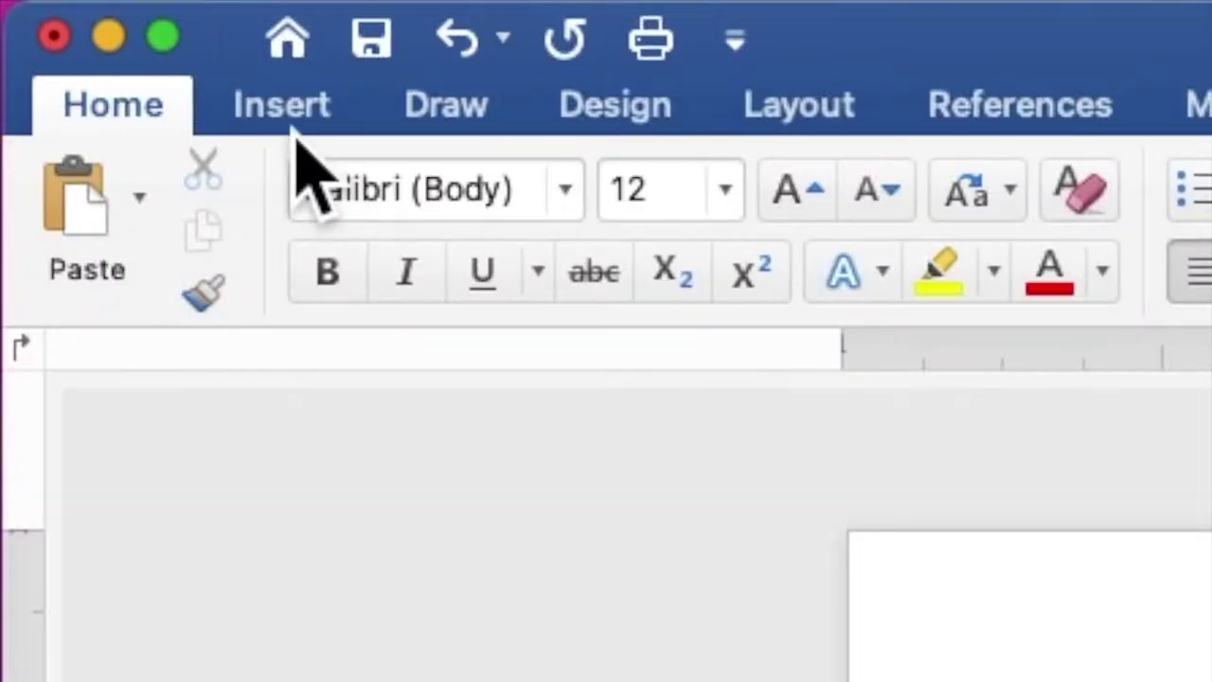
Step: Insert DARK VIOLET BACKGROUND.jpg from file and set it behind text
left_click(90, 14)
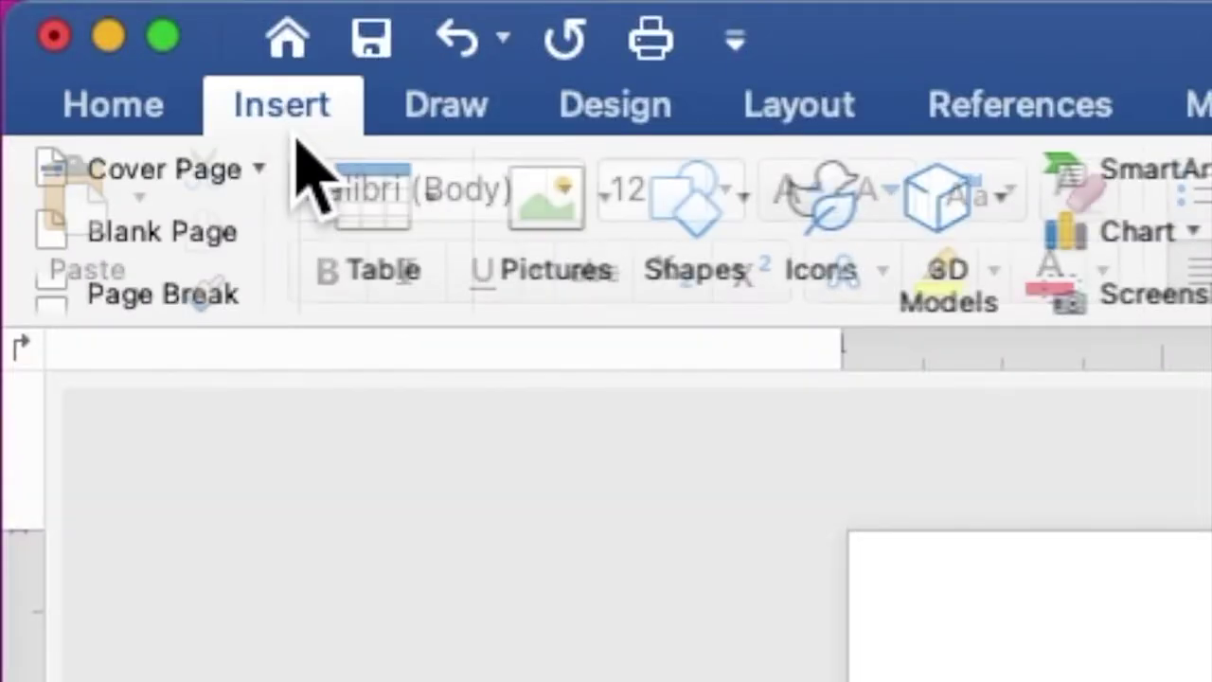
left_click(568, 220)
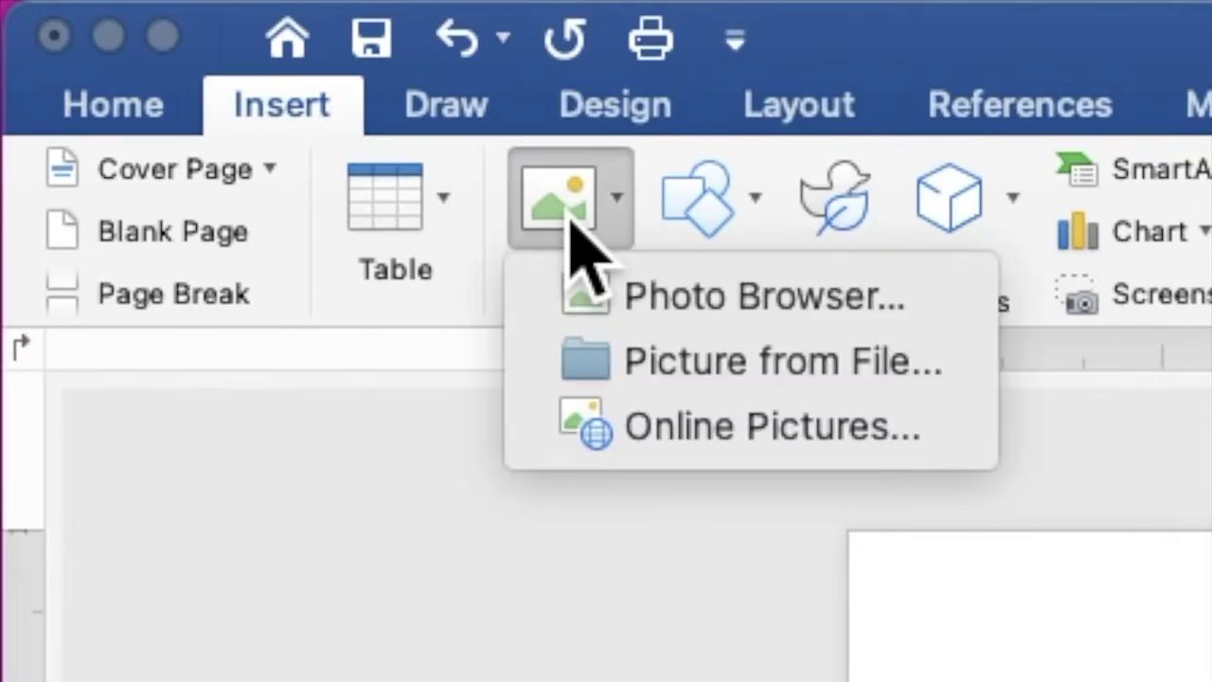
left_click(664, 367)
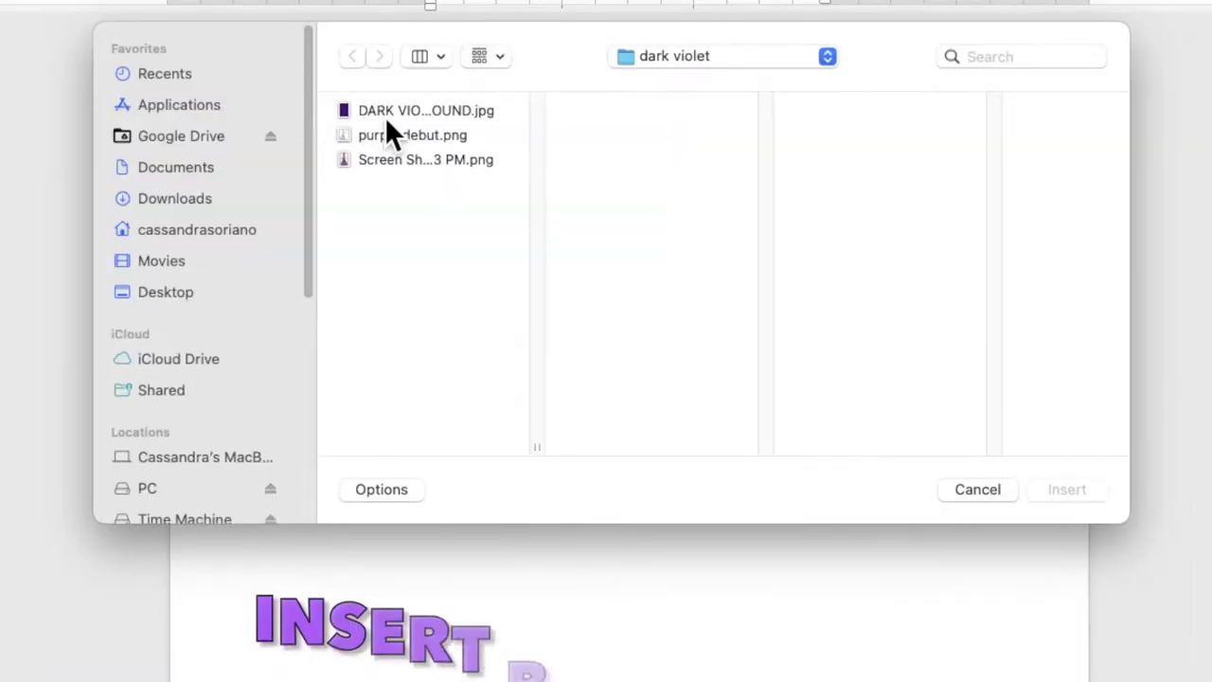
left_click(386, 117)
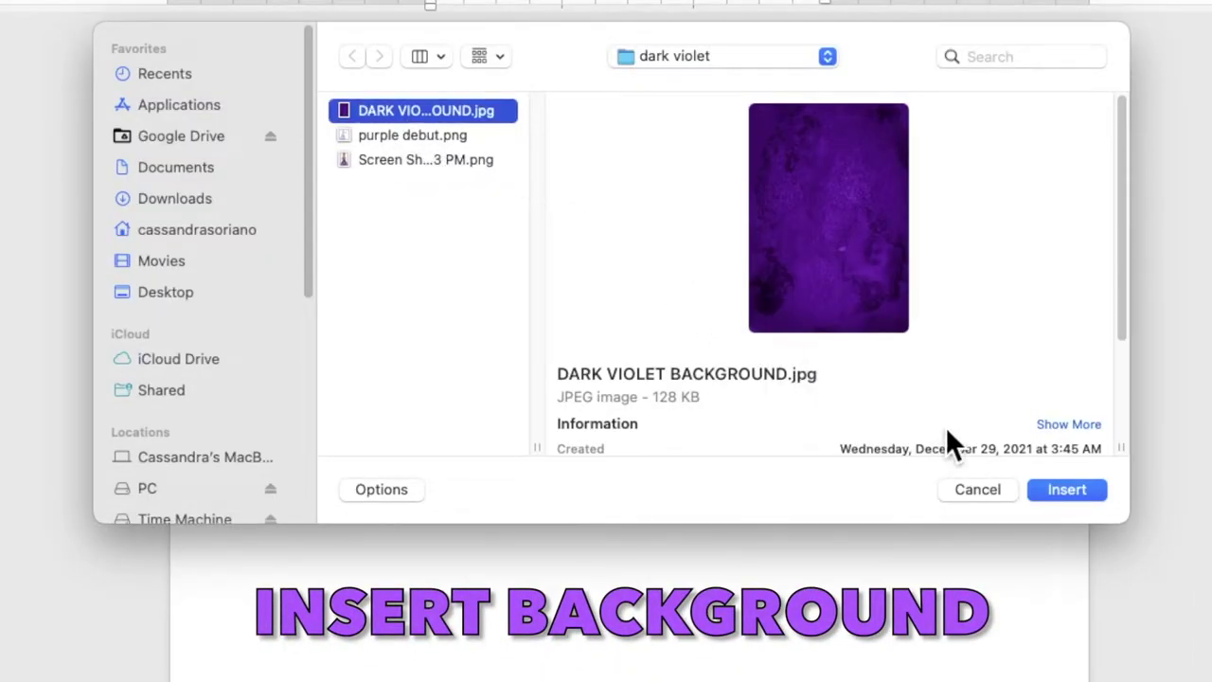
left_click(1051, 490)
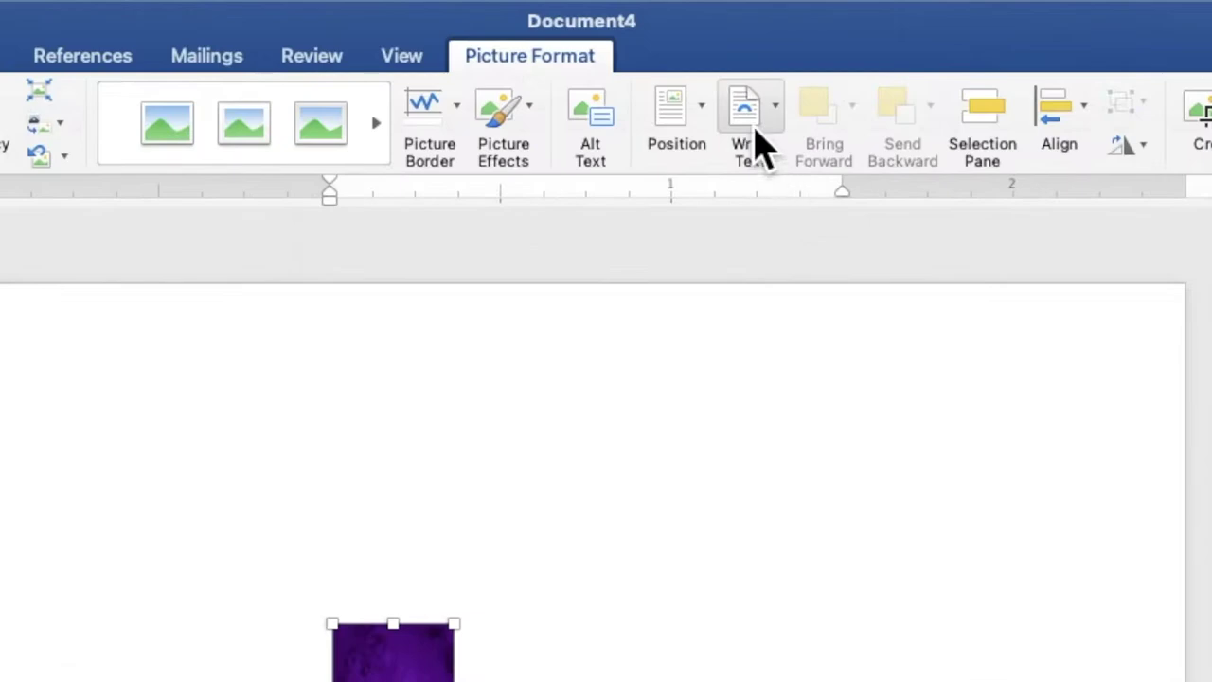
left_click(713, 55)
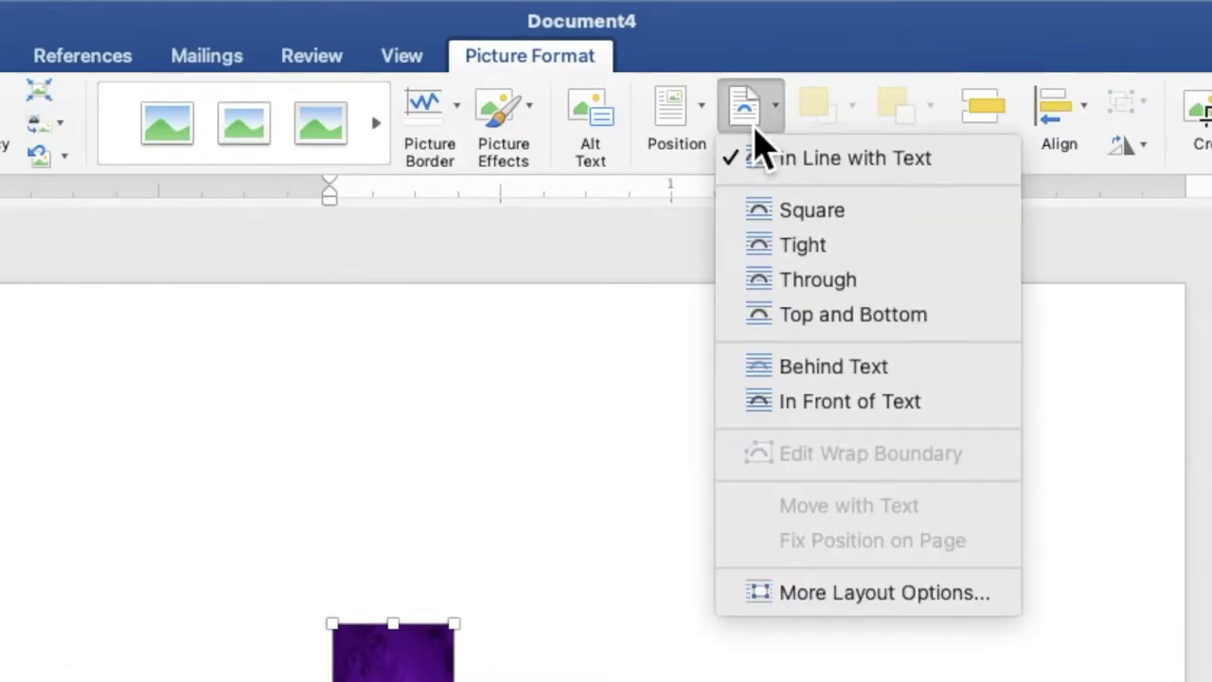
left_click(806, 369)
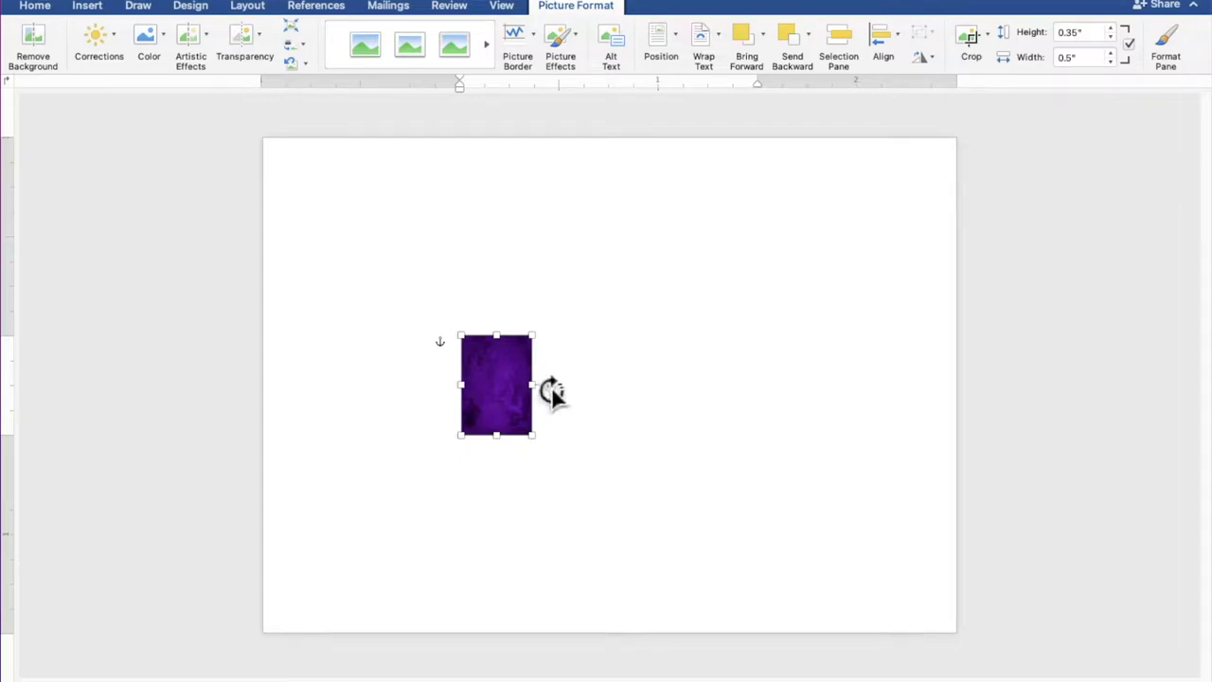
Step: Move and stretch the violet picture to cover the whole page
left_click_drag(561, 402, 503, 432)
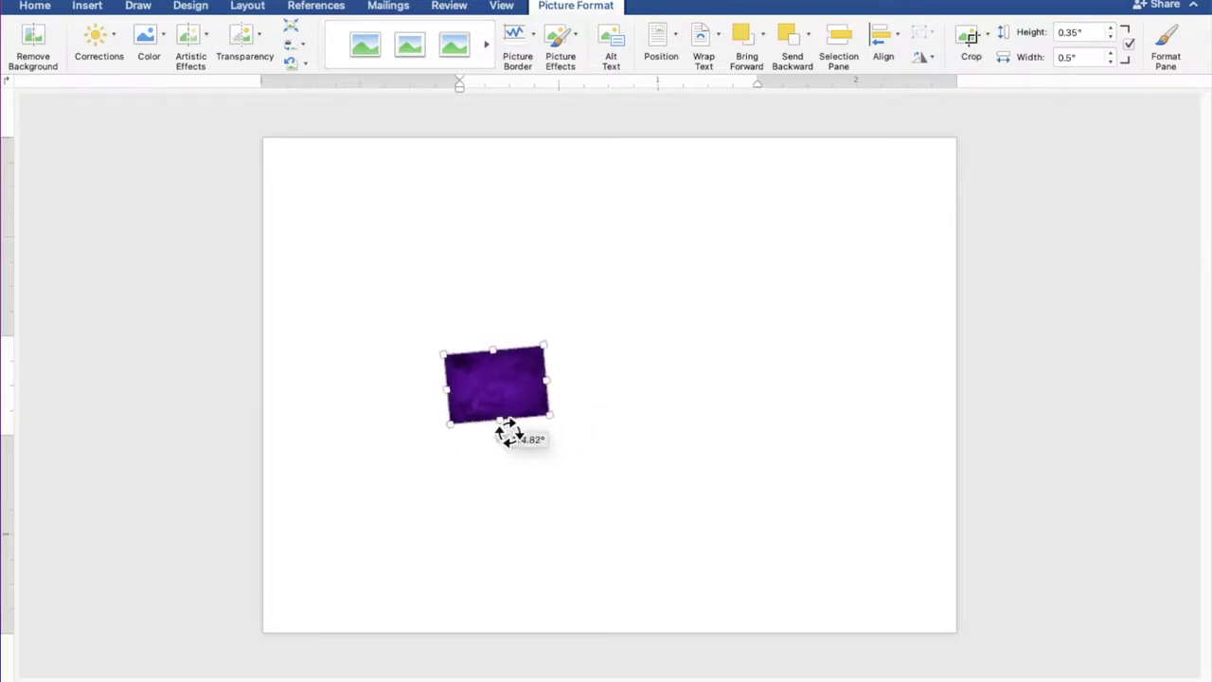
mouse_move(503, 433)
left_mouse_down()
mouse_move(338, 190)
mouse_move(557, 413)
left_mouse_up()
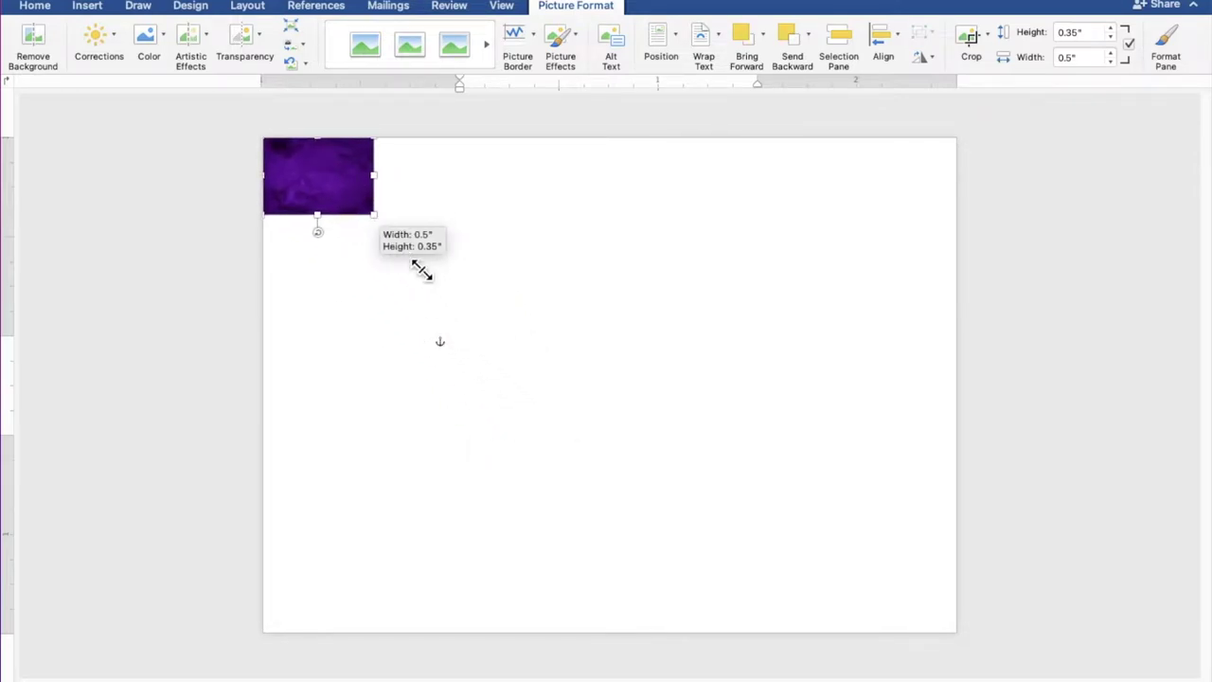
left_click_drag(557, 405, 776, 649)
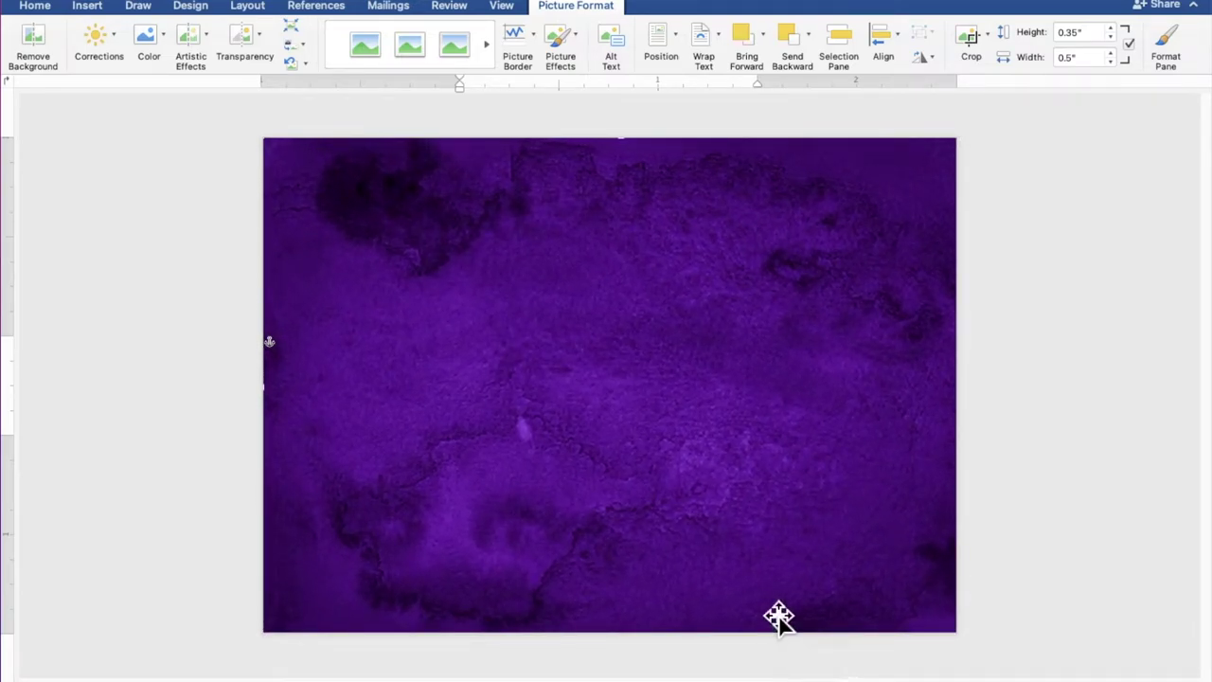
left_click_drag(761, 562, 753, 563)
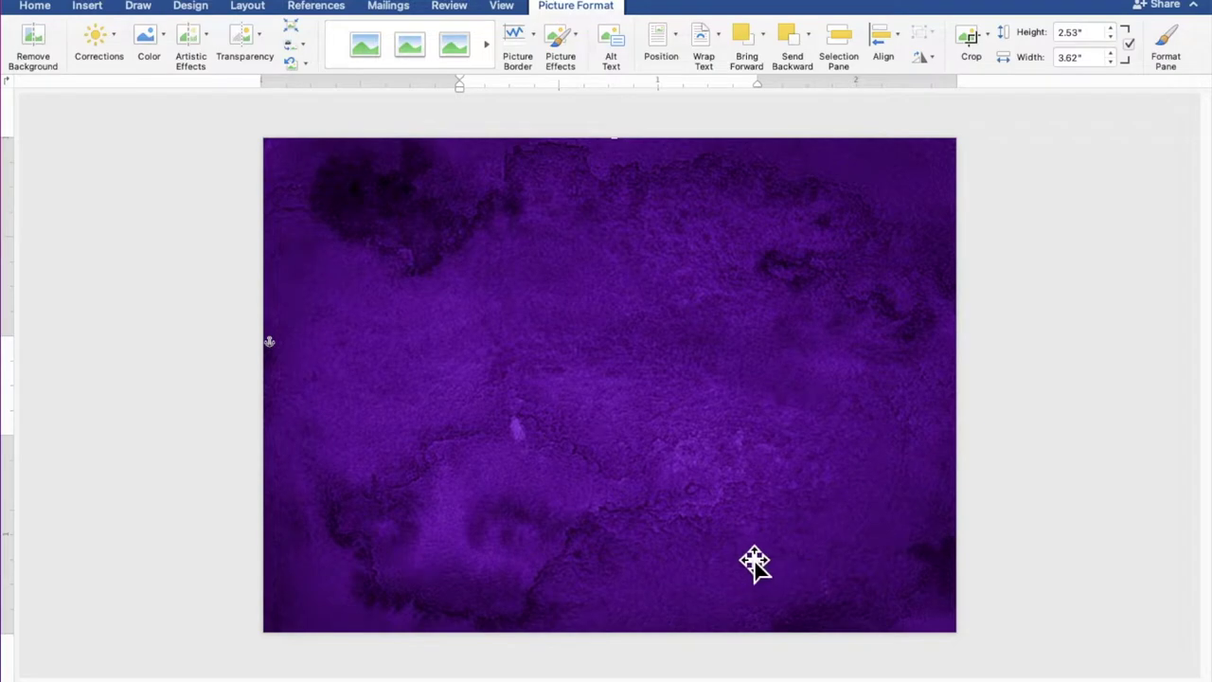
left_click(1097, 329)
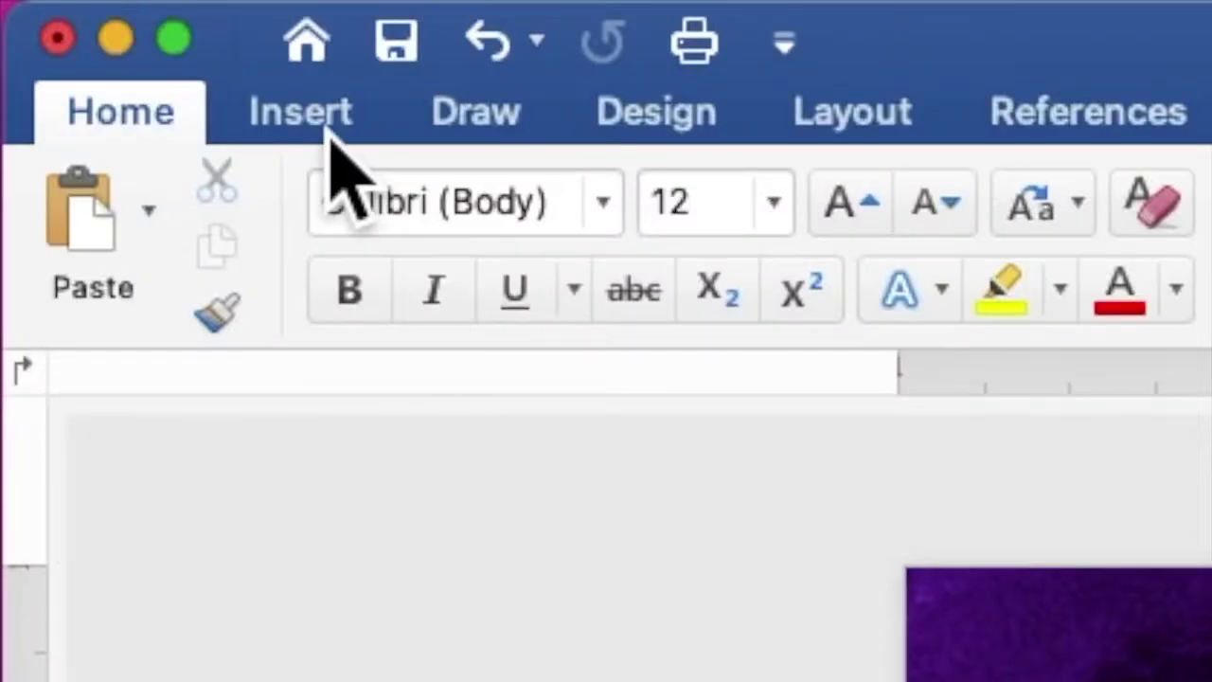
left_click(333, 144)
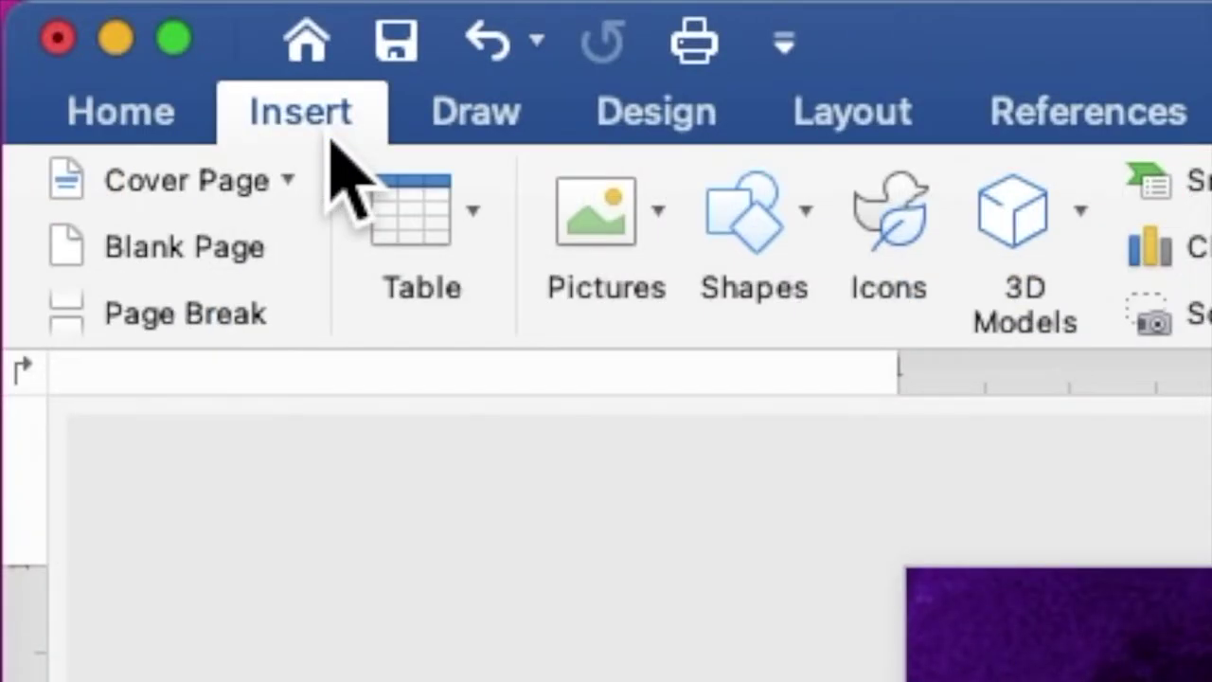
Step: Insert the debut.png girl-and-butterflies silhouette and place it behind text
left_click(606, 235)
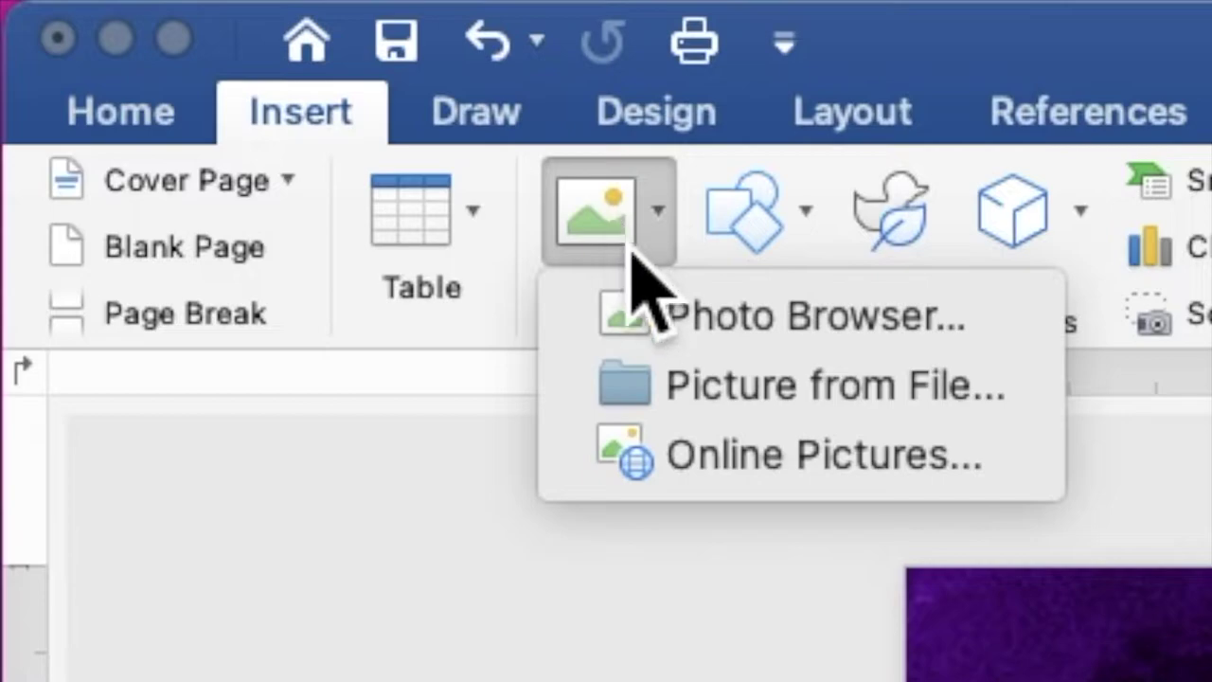
left_click(729, 388)
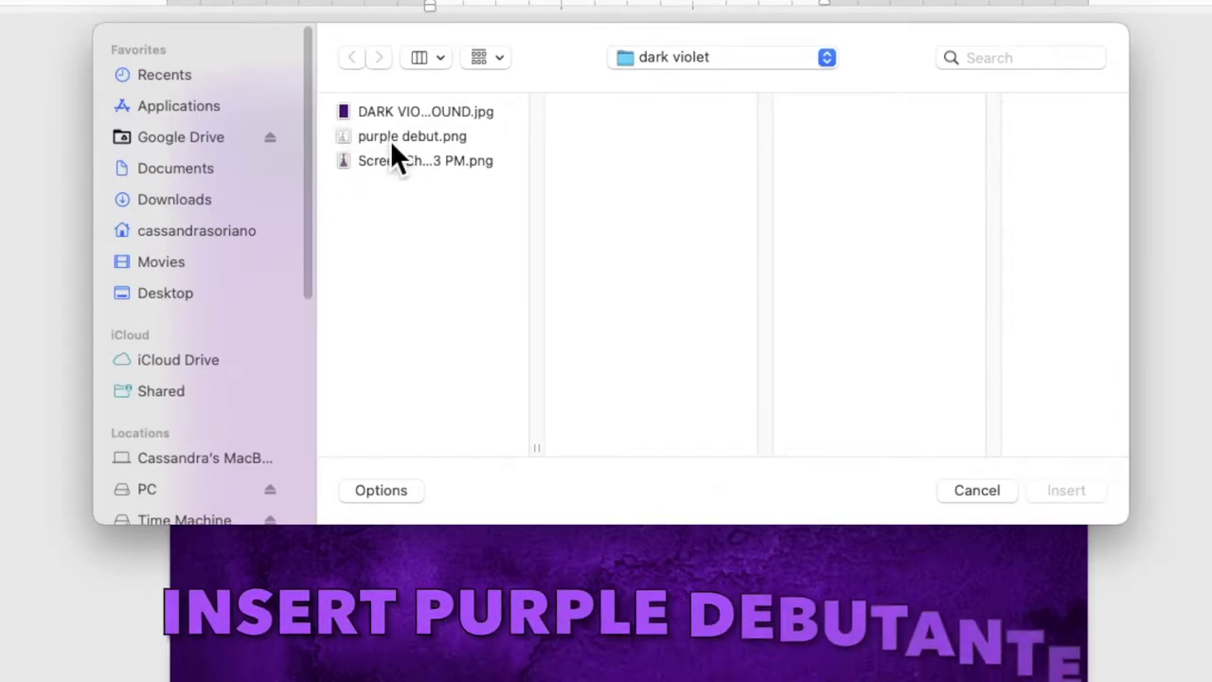
left_click(429, 189)
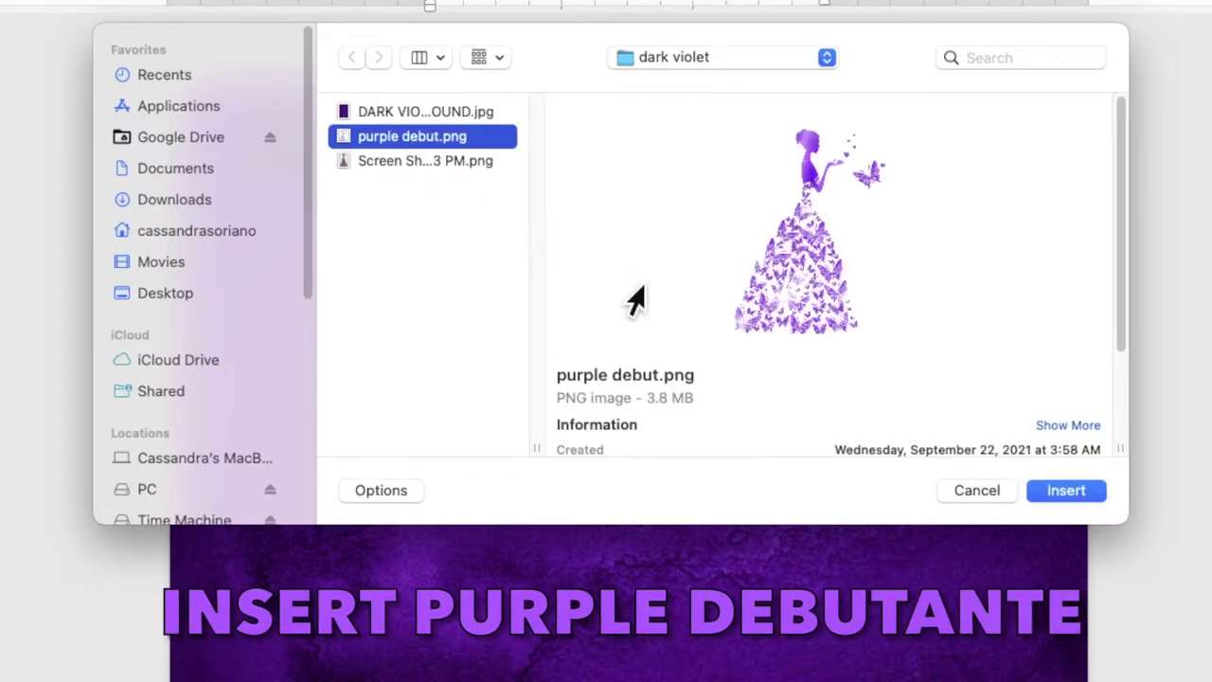
left_click(1051, 495)
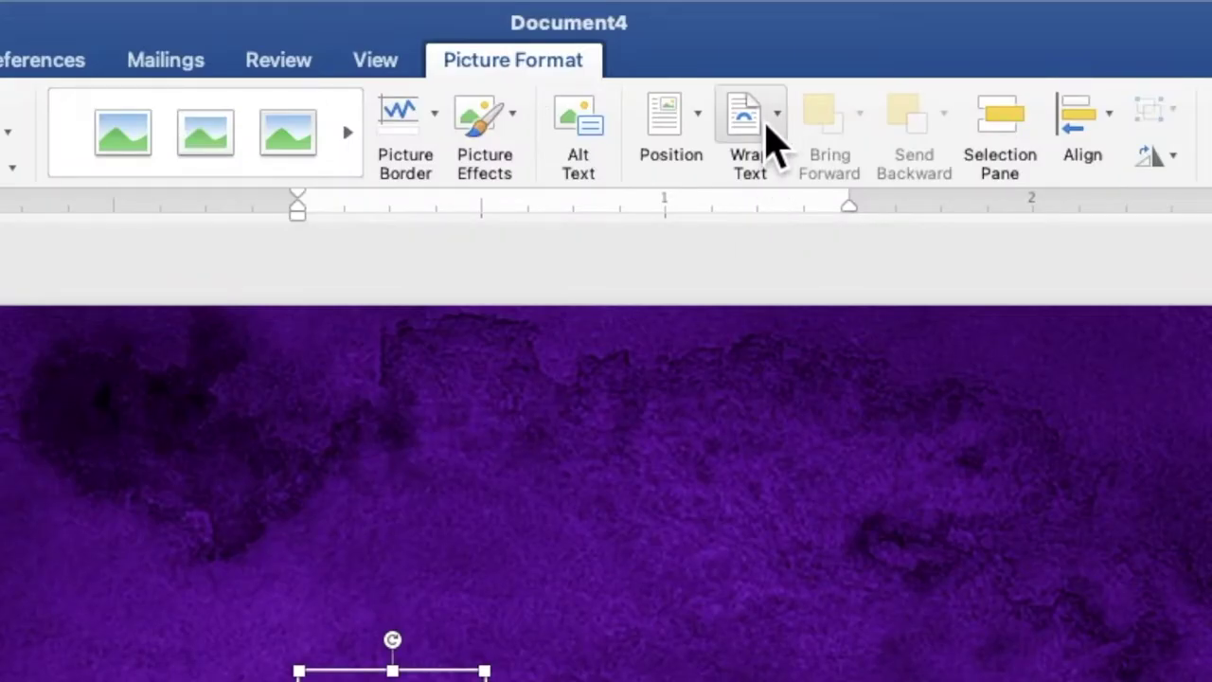
left_click(772, 140)
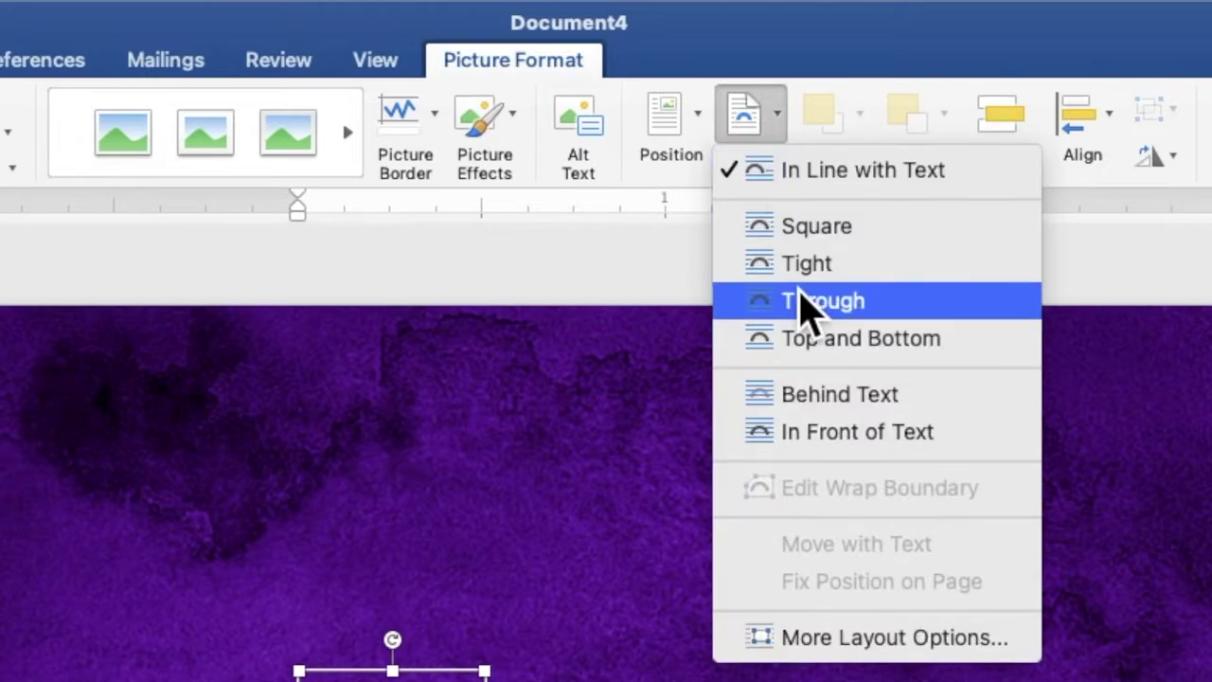
left_click(822, 397)
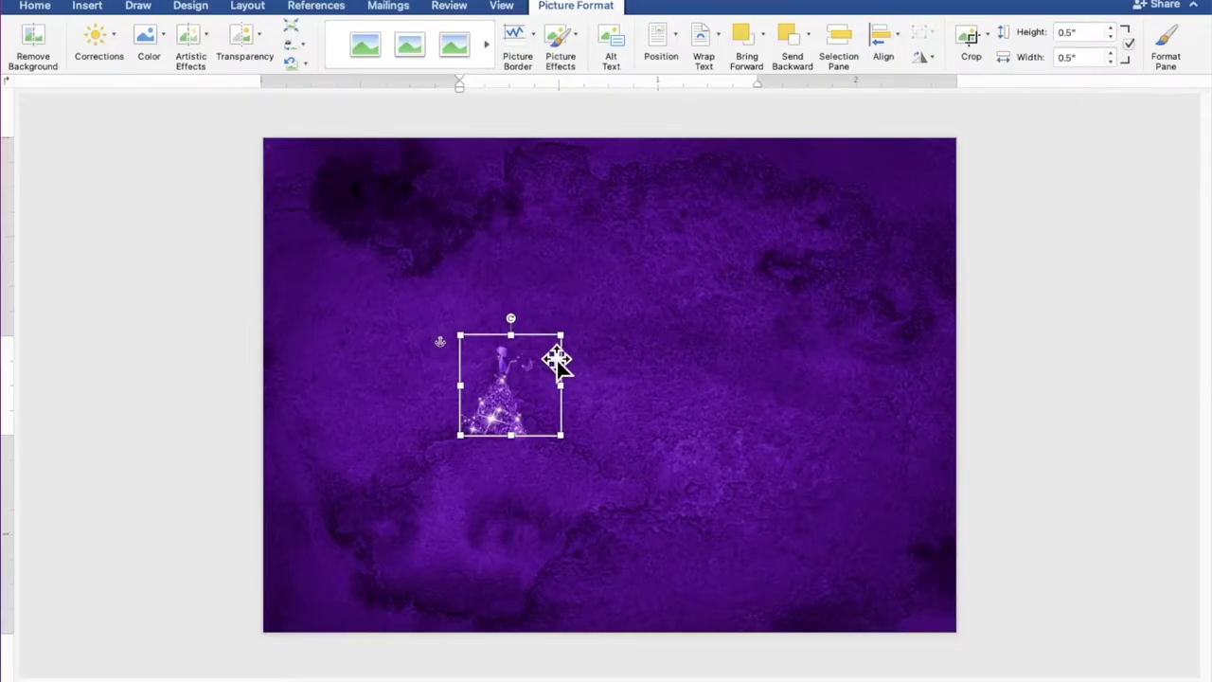
Step: Enlarge the silhouette picture to about 3.81 inches and position it over the page's left
left_click_drag(558, 363, 424, 499)
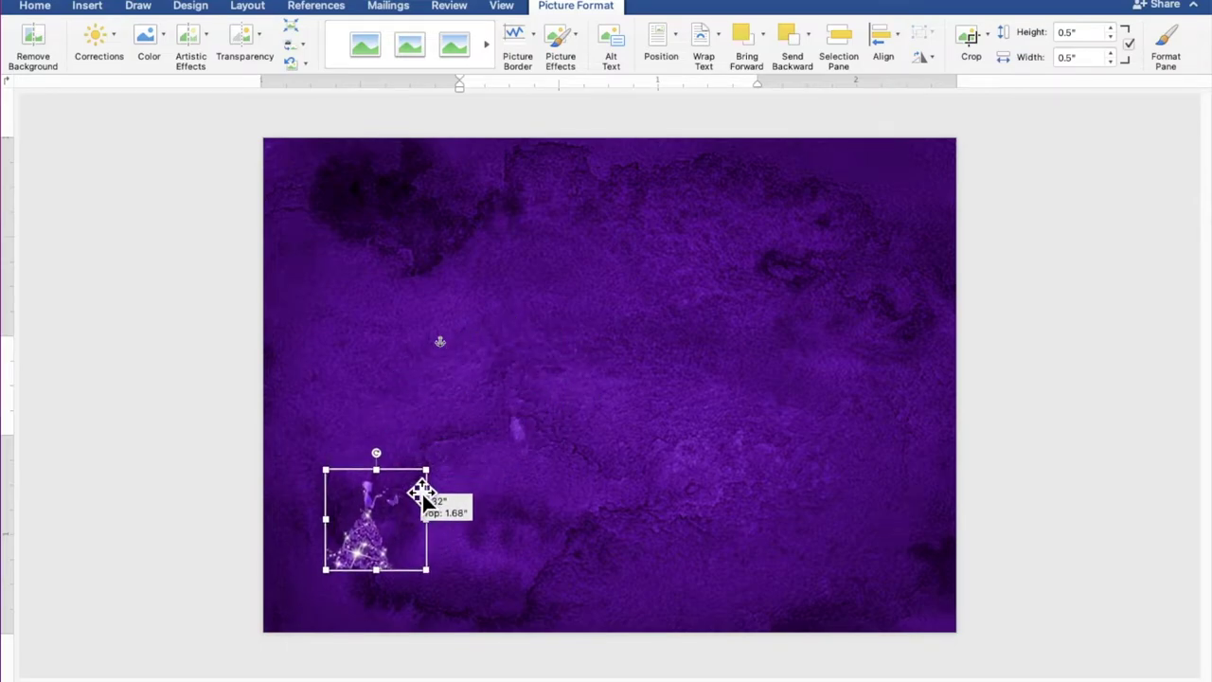
mouse_move(421, 497)
left_mouse_down()
mouse_move(357, 560)
mouse_move(738, 375)
left_mouse_up()
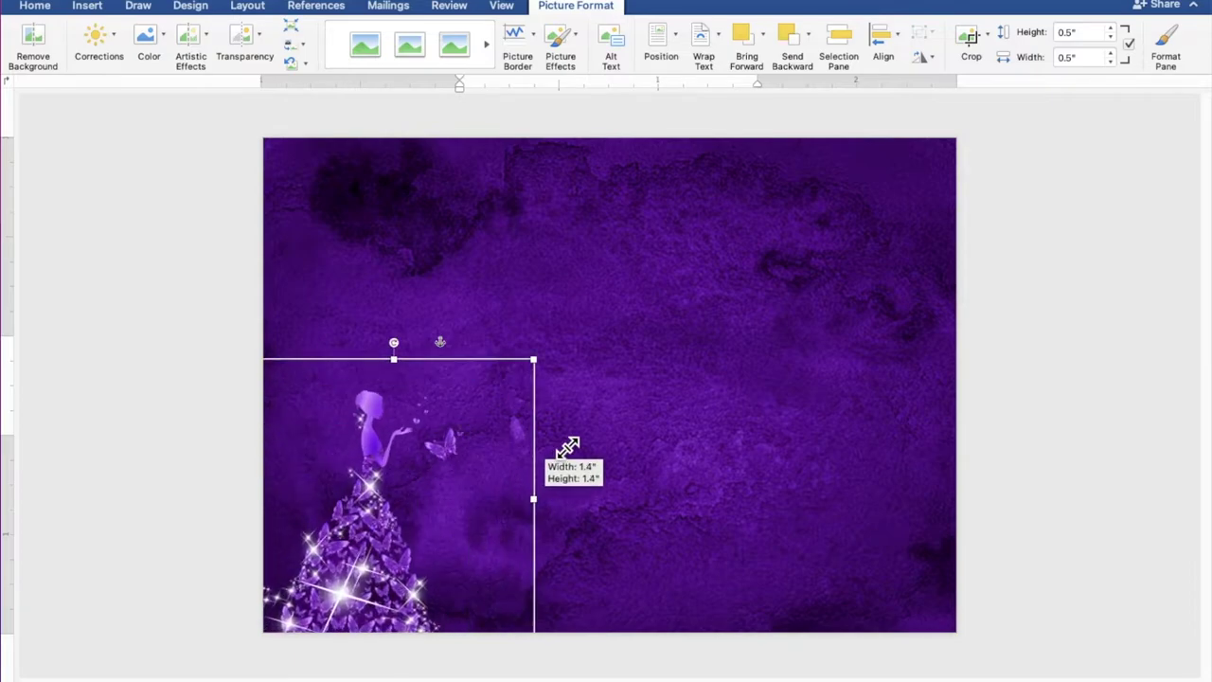
left_click_drag(737, 375, 777, 379)
mouse_move(646, 316)
left_mouse_down()
mouse_move(630, 303)
mouse_move(520, 434)
left_mouse_up()
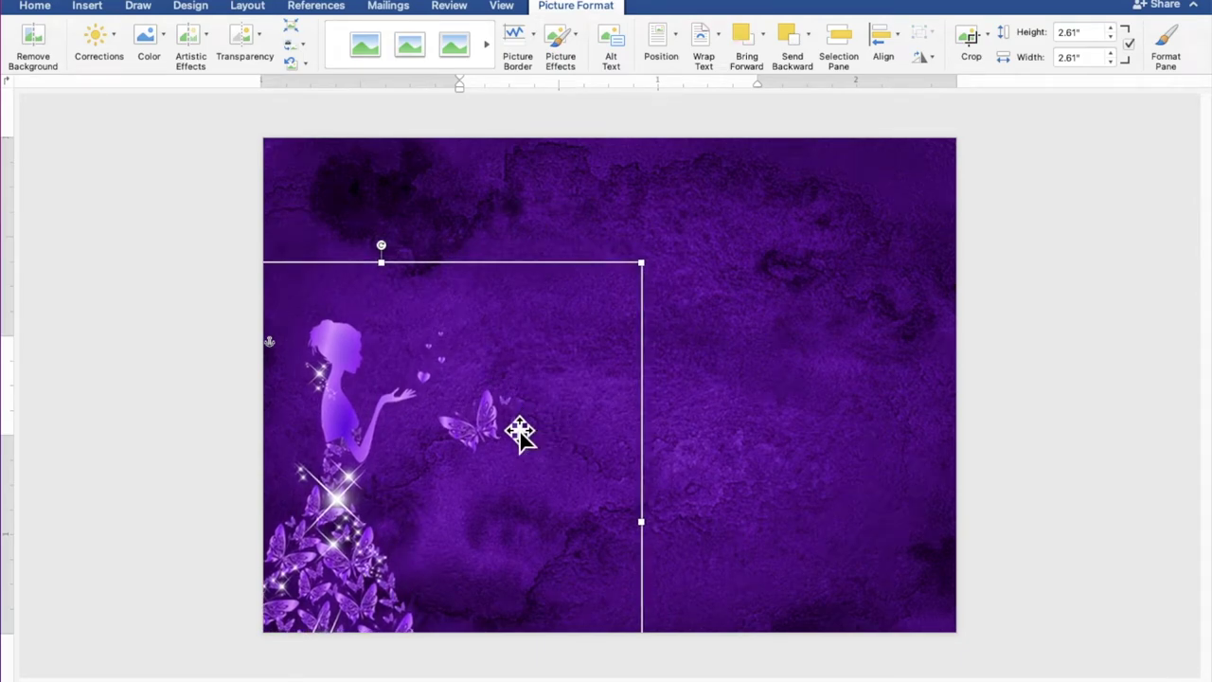
mouse_move(657, 279)
left_mouse_down()
mouse_move(842, 228)
mouse_move(722, 296)
left_mouse_up()
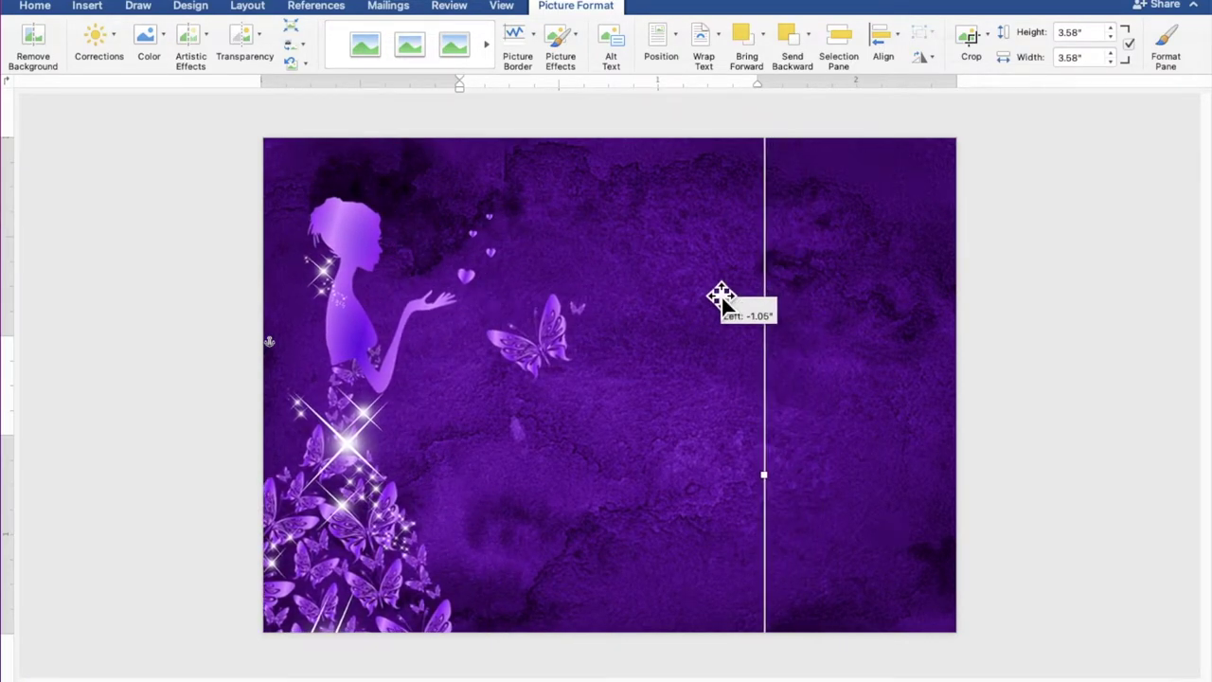
left_click_drag(721, 296, 725, 361)
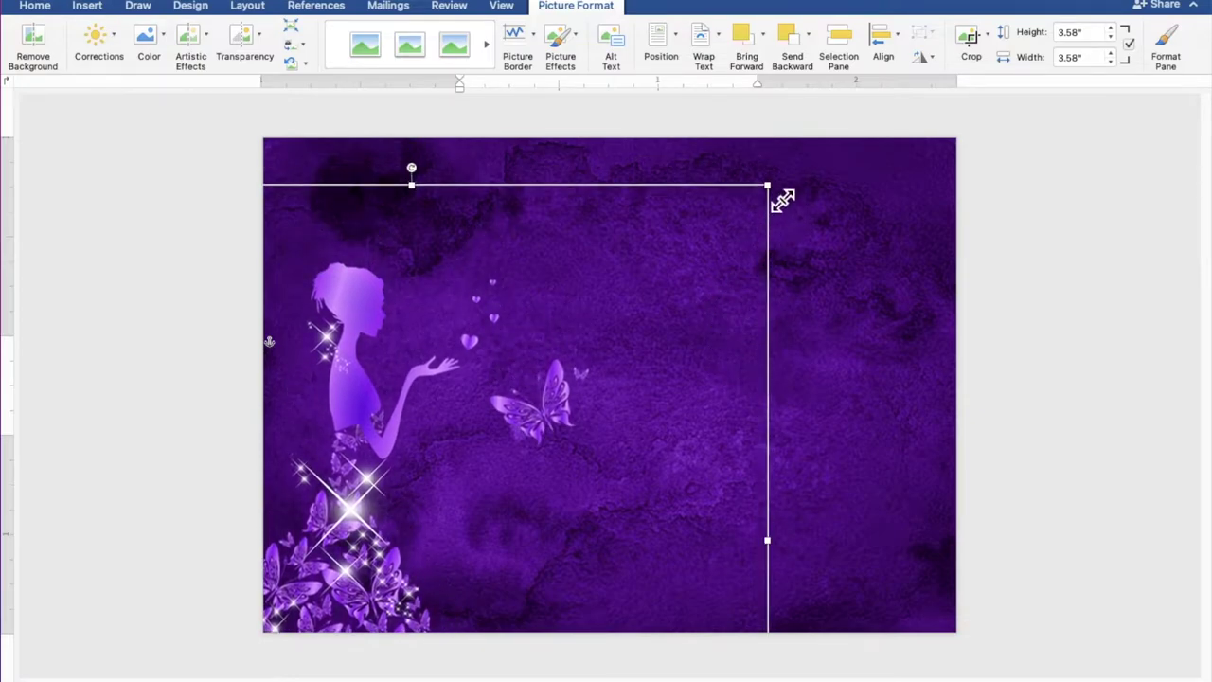
left_click_drag(787, 197, 832, 151)
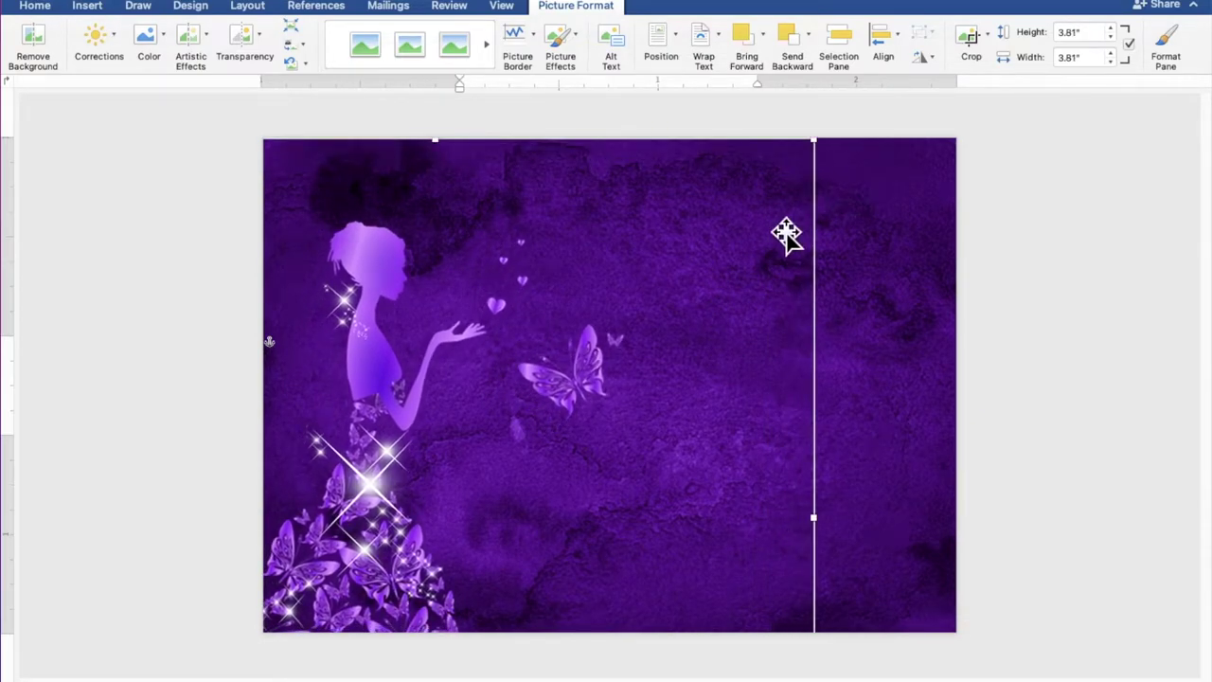
left_click_drag(717, 358, 701, 326)
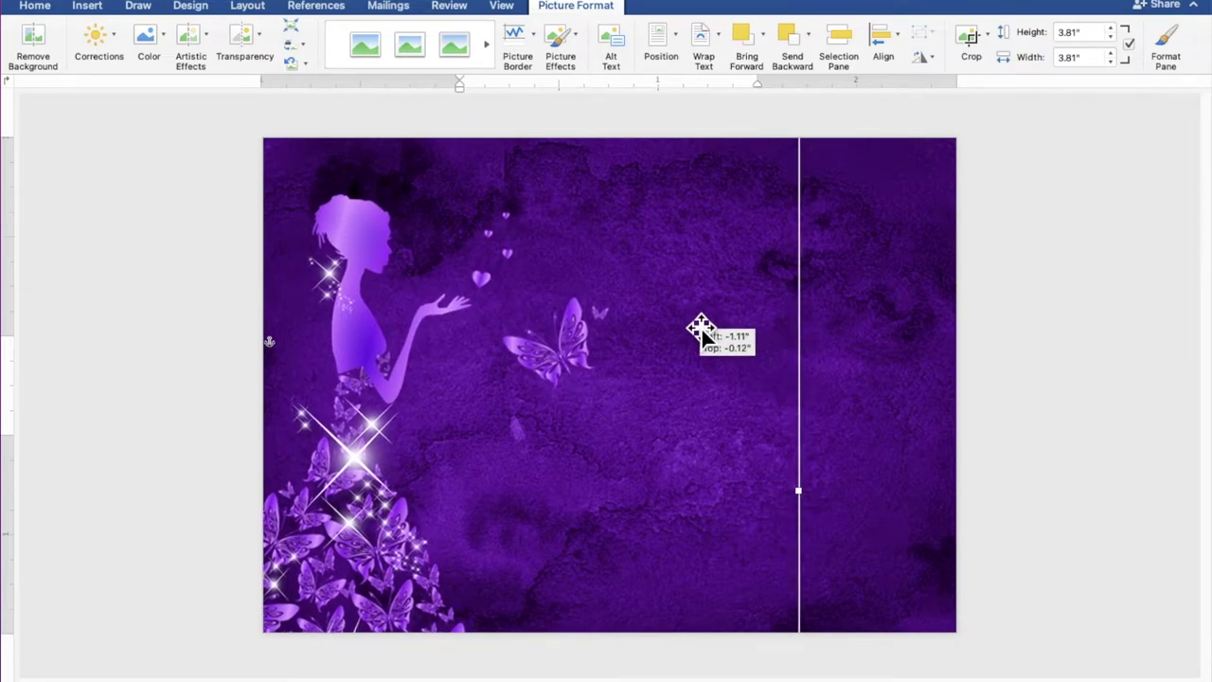
left_click_drag(701, 327, 680, 329)
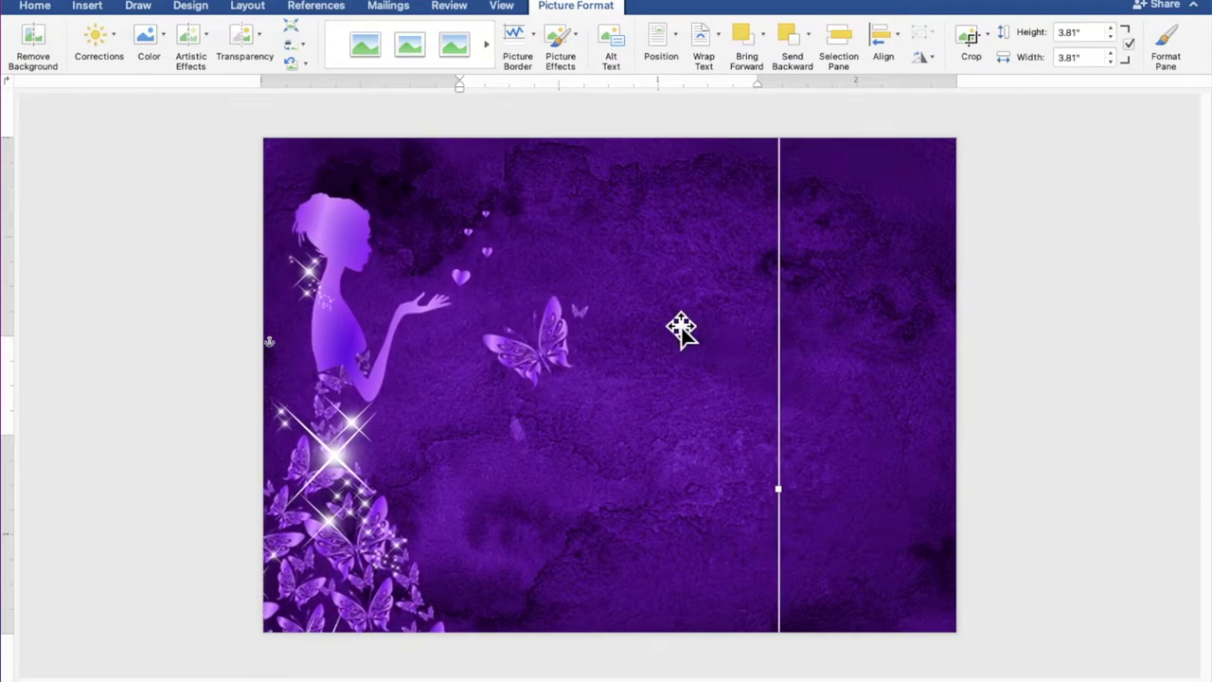
left_click(1089, 386)
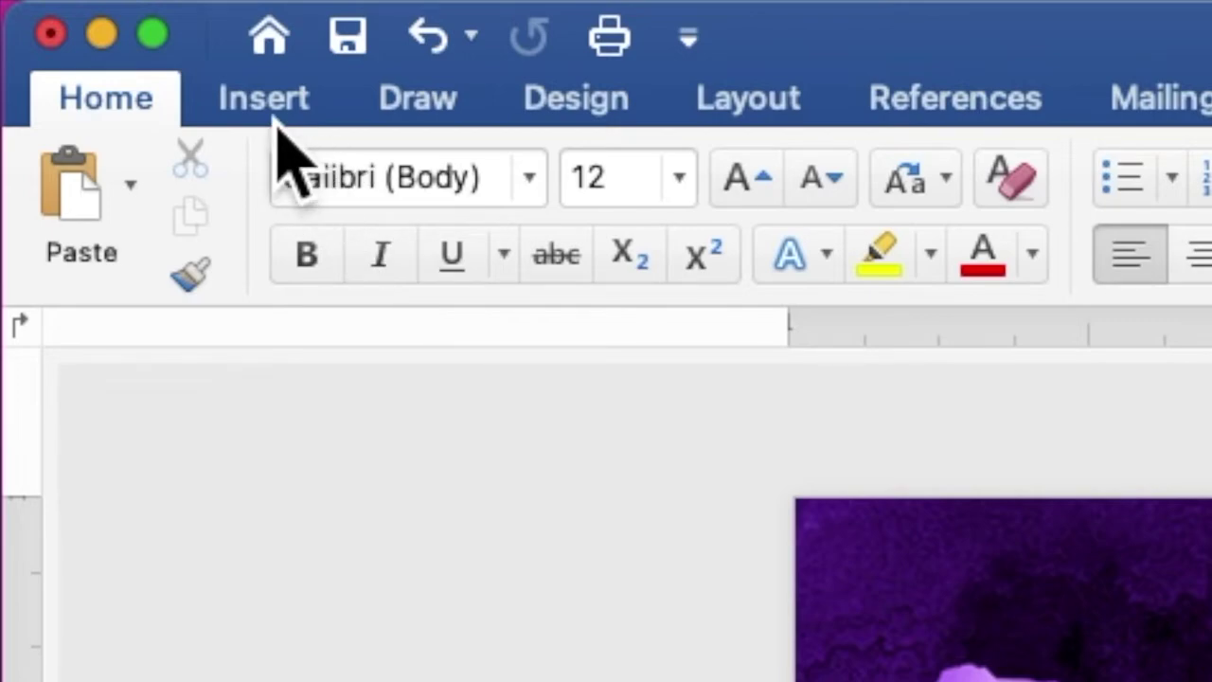
Step: Draw a rectangle over the right half of the page
left_click(275, 118)
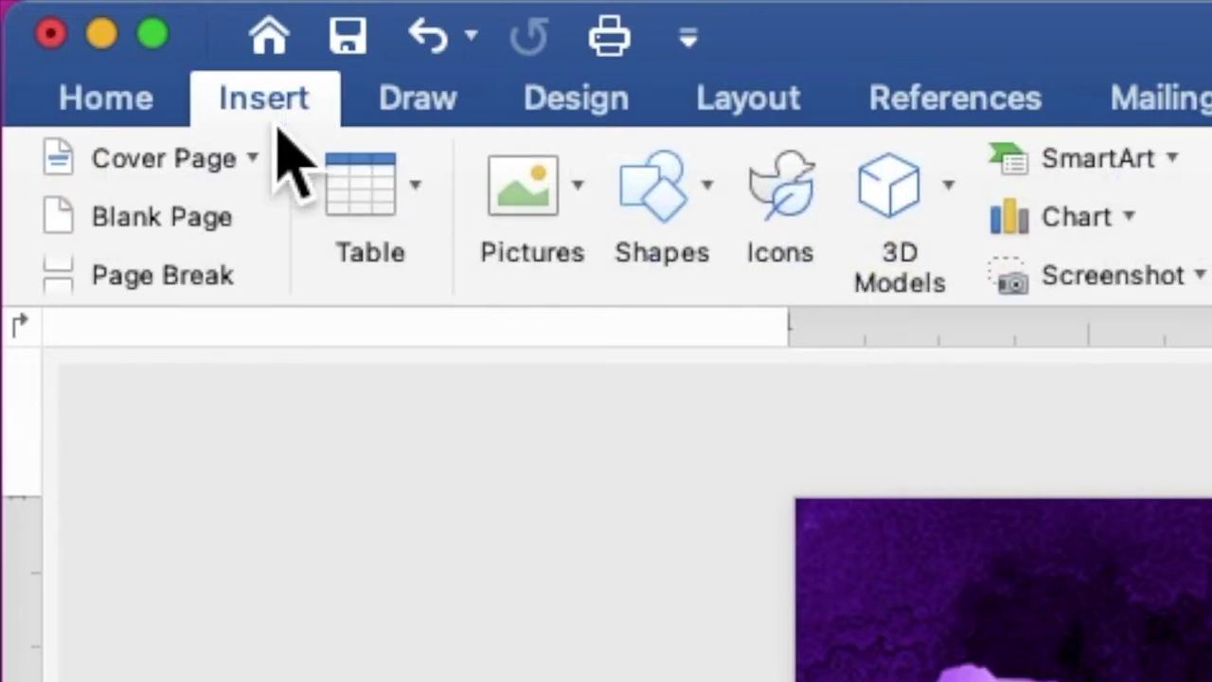
left_click(672, 218)
left_click(925, 376)
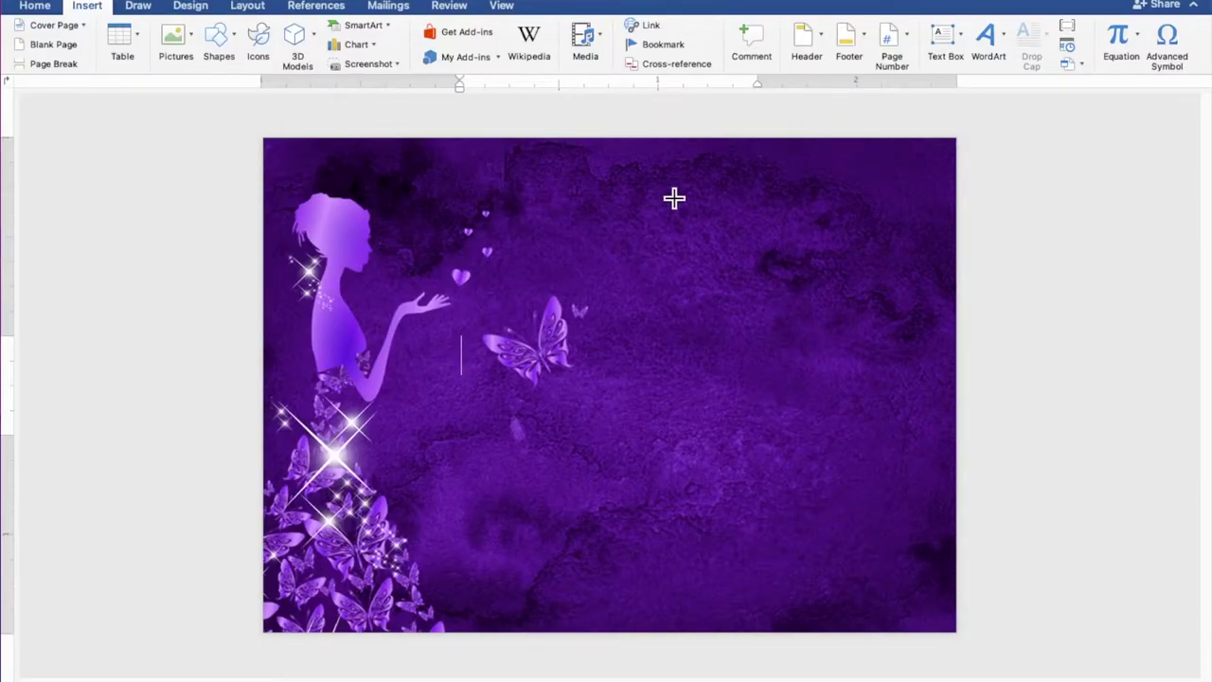
mouse_move(666, 191)
left_mouse_down()
mouse_move(813, 431)
mouse_move(952, 578)
left_mouse_up()
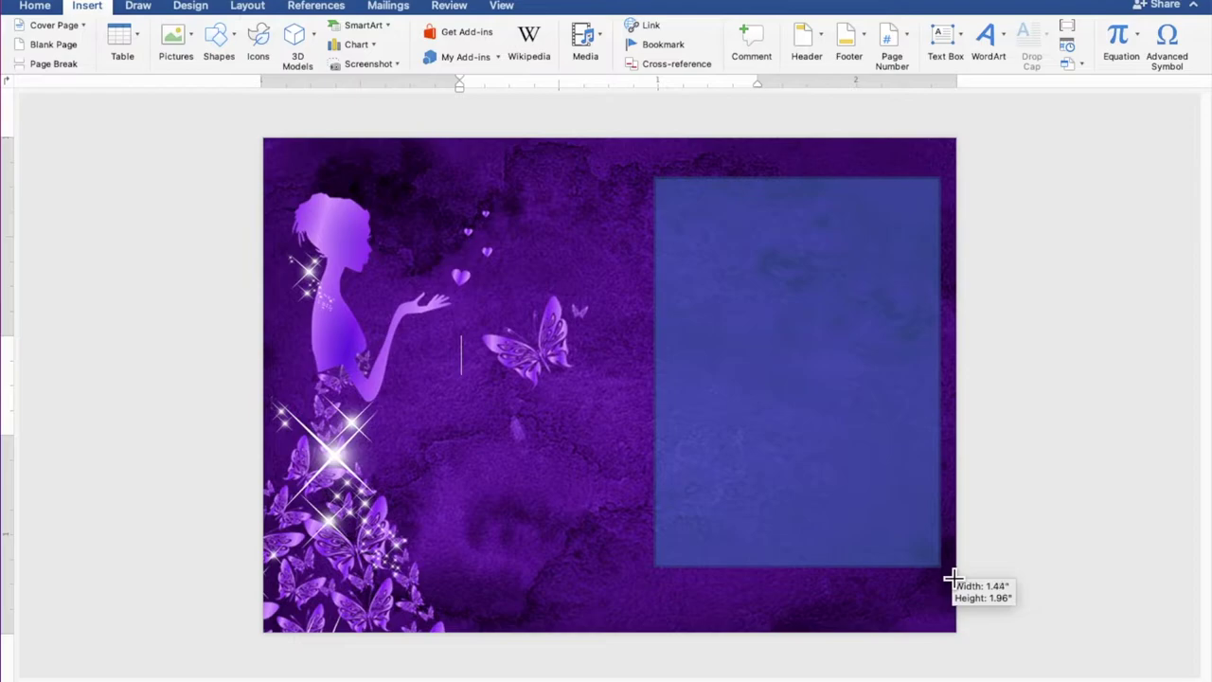
left_click_drag(953, 578, 944, 574)
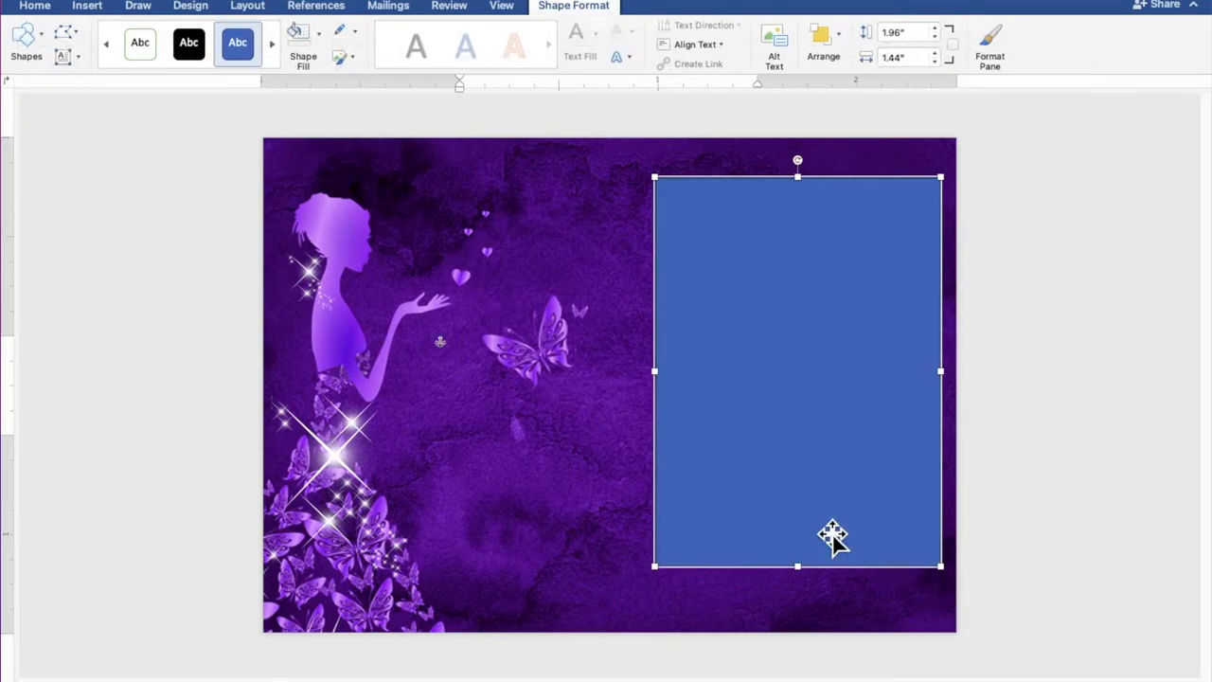
left_click_drag(831, 536, 831, 529)
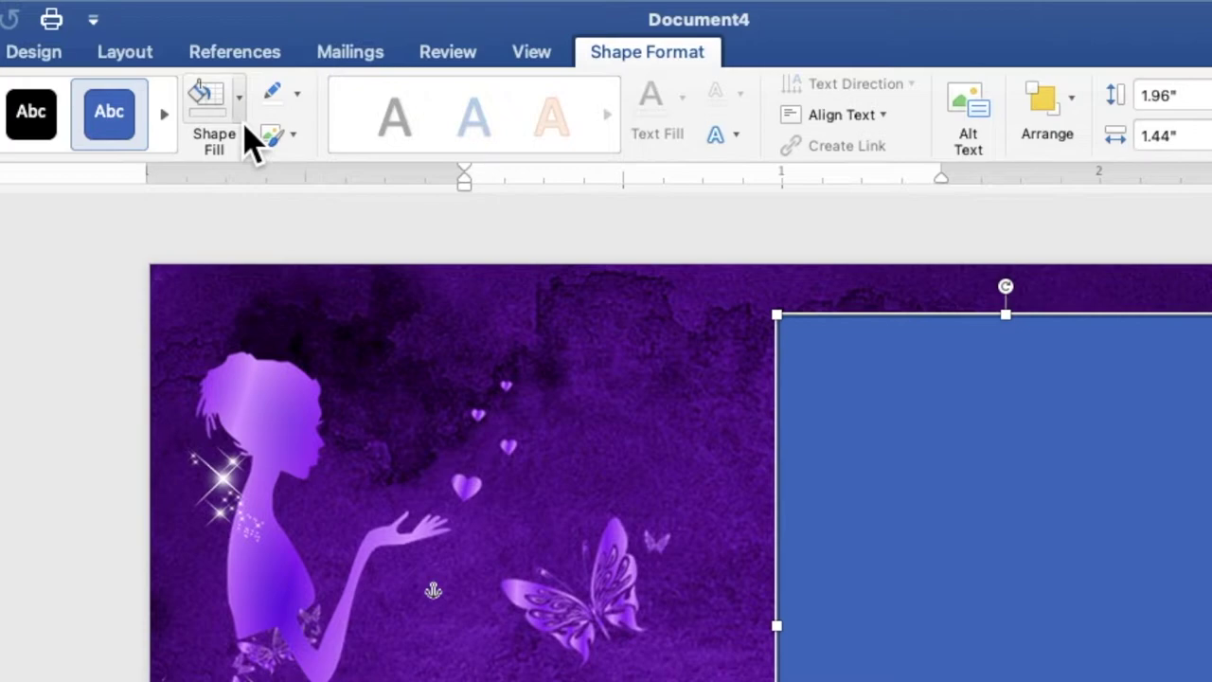
Step: Give the rectangle no fill and a white outline
left_click(322, 50)
left_click(254, 159)
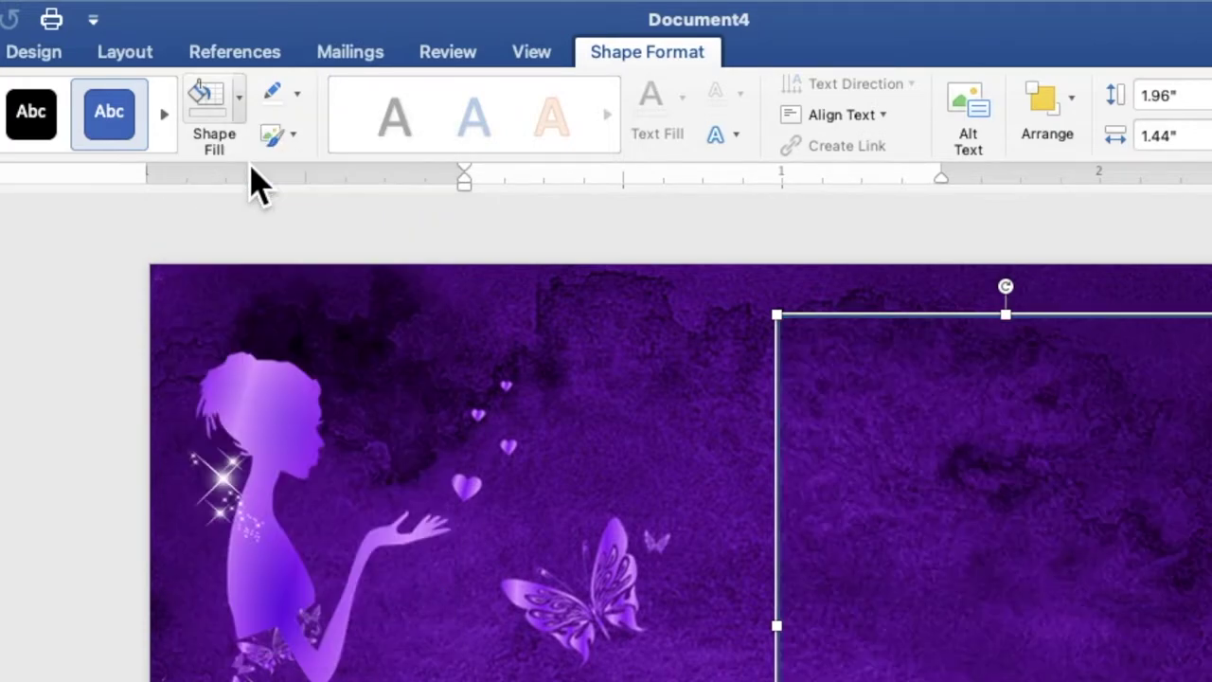
left_click(297, 97)
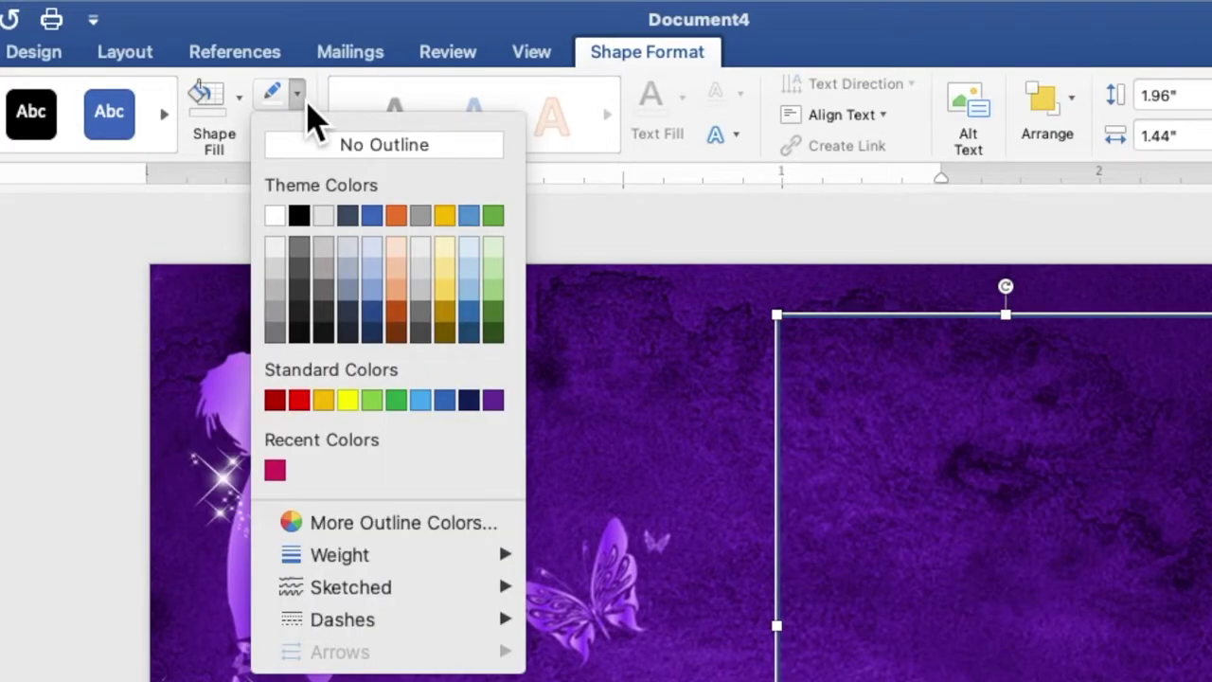
left_click(299, 236)
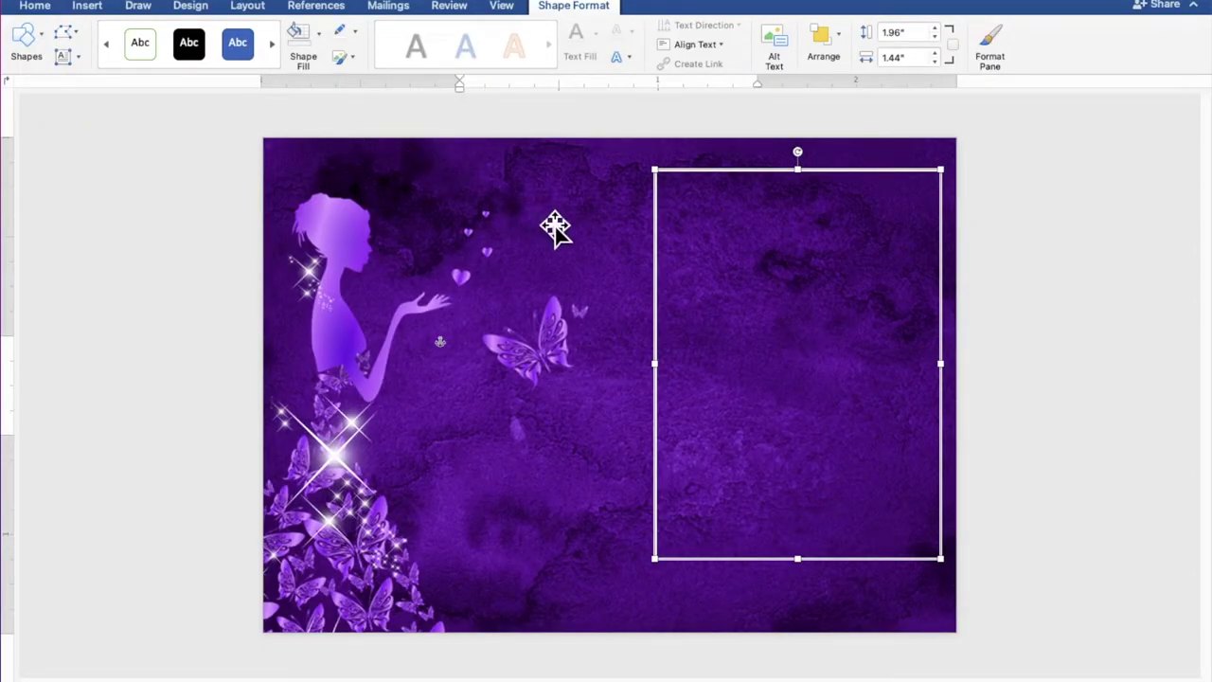
left_click(1090, 361)
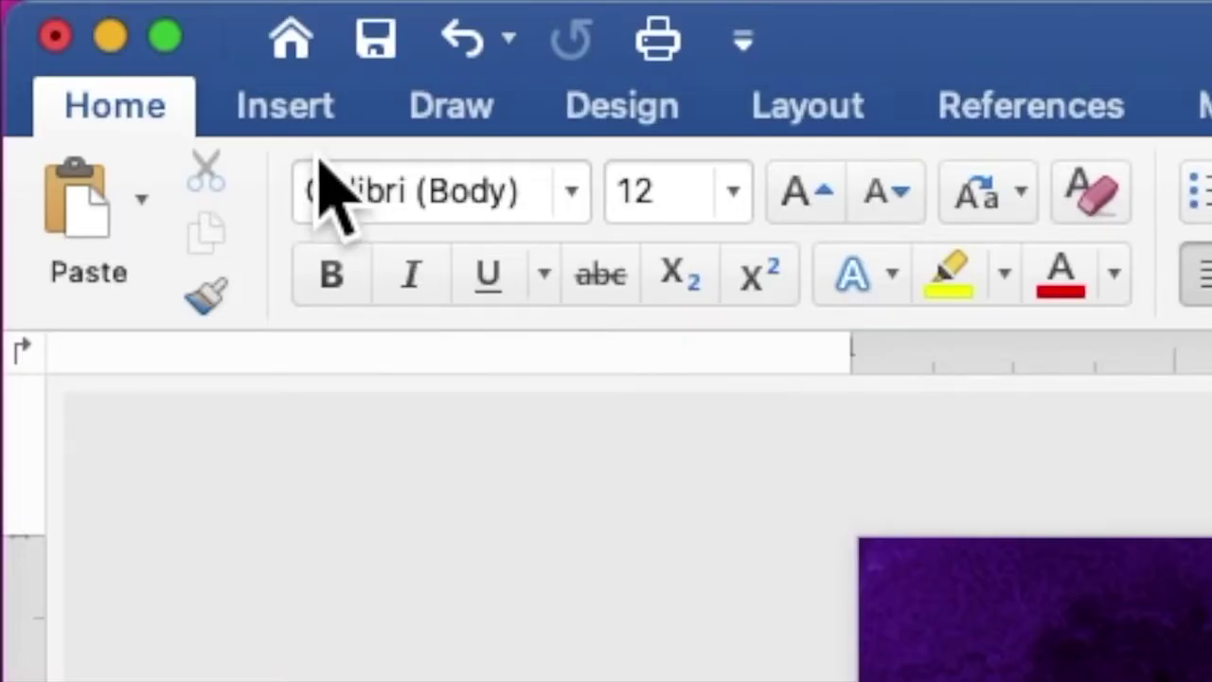
Step: Insert the girl-in-purple-gown image from file and set it behind text
left_click(308, 142)
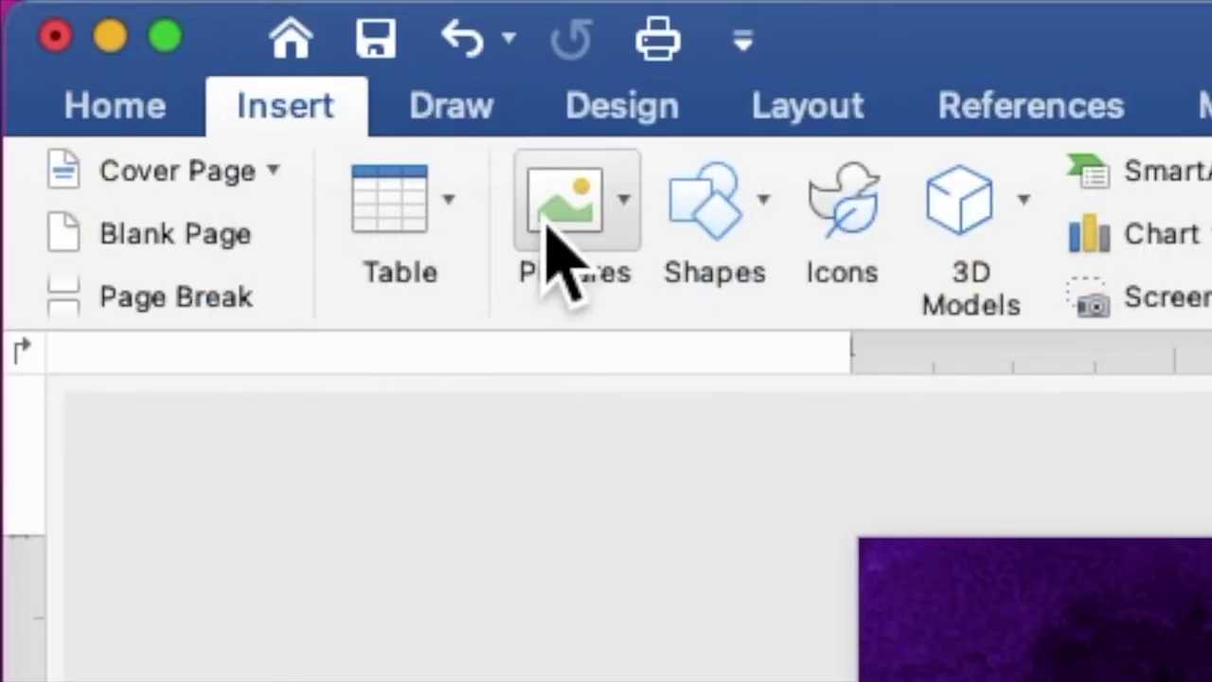
left_click(565, 227)
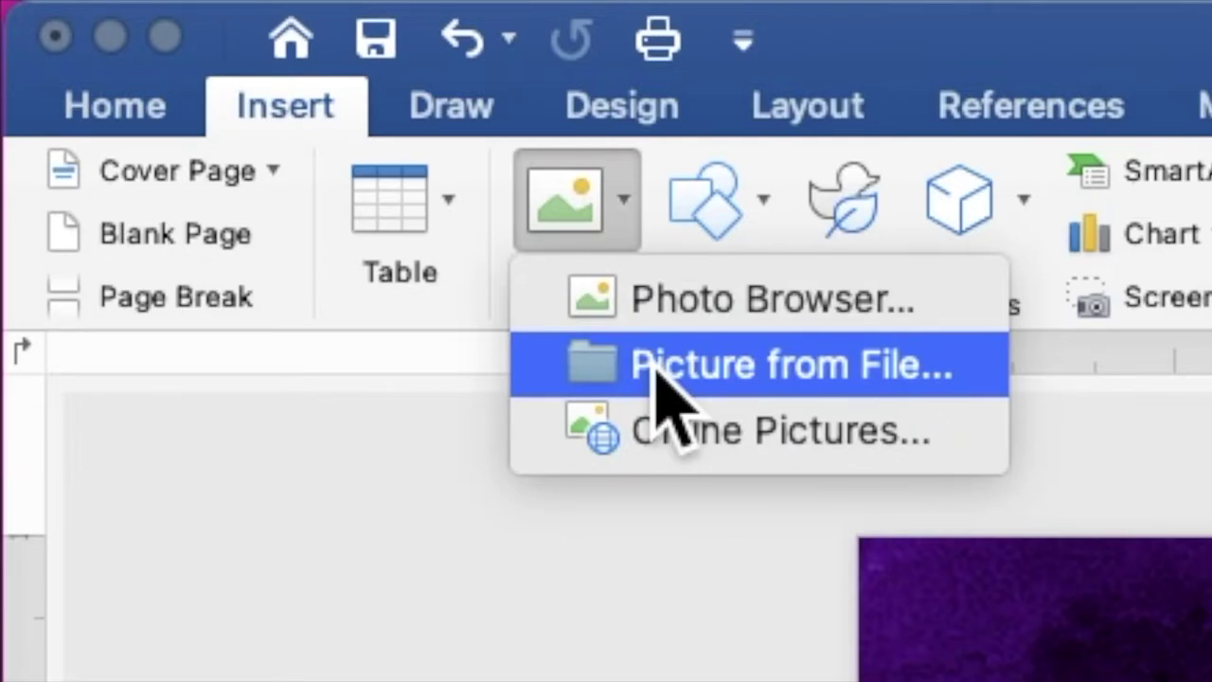
left_click(660, 369)
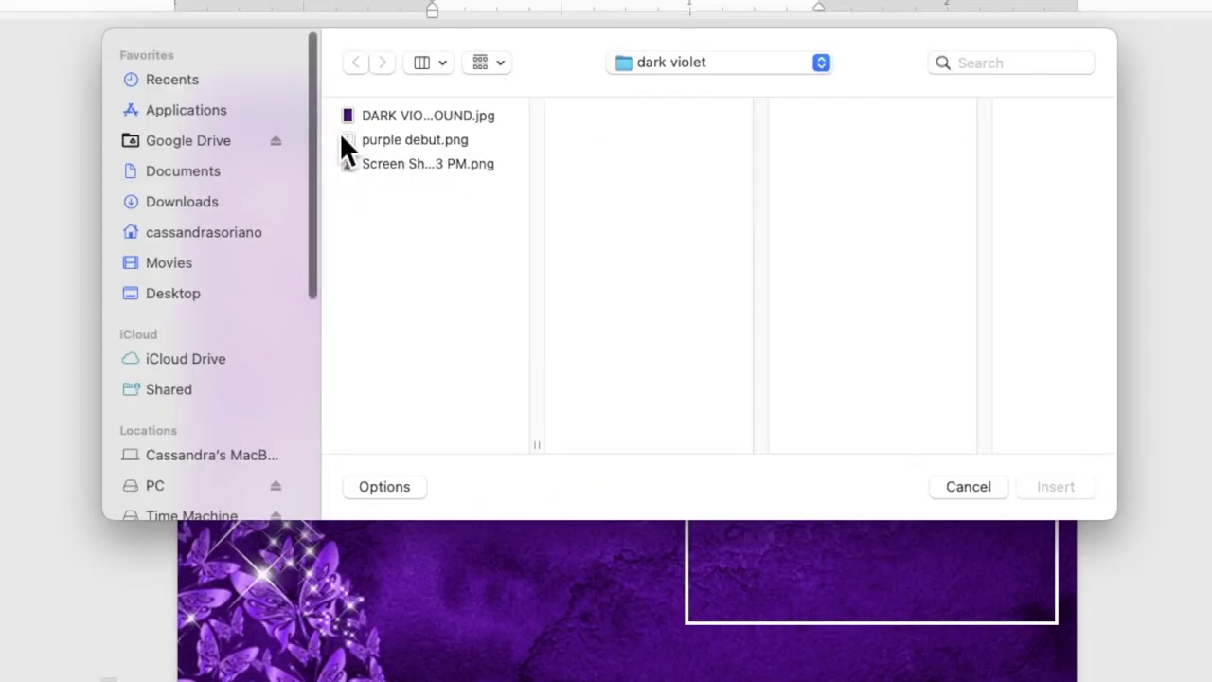
left_click(424, 209)
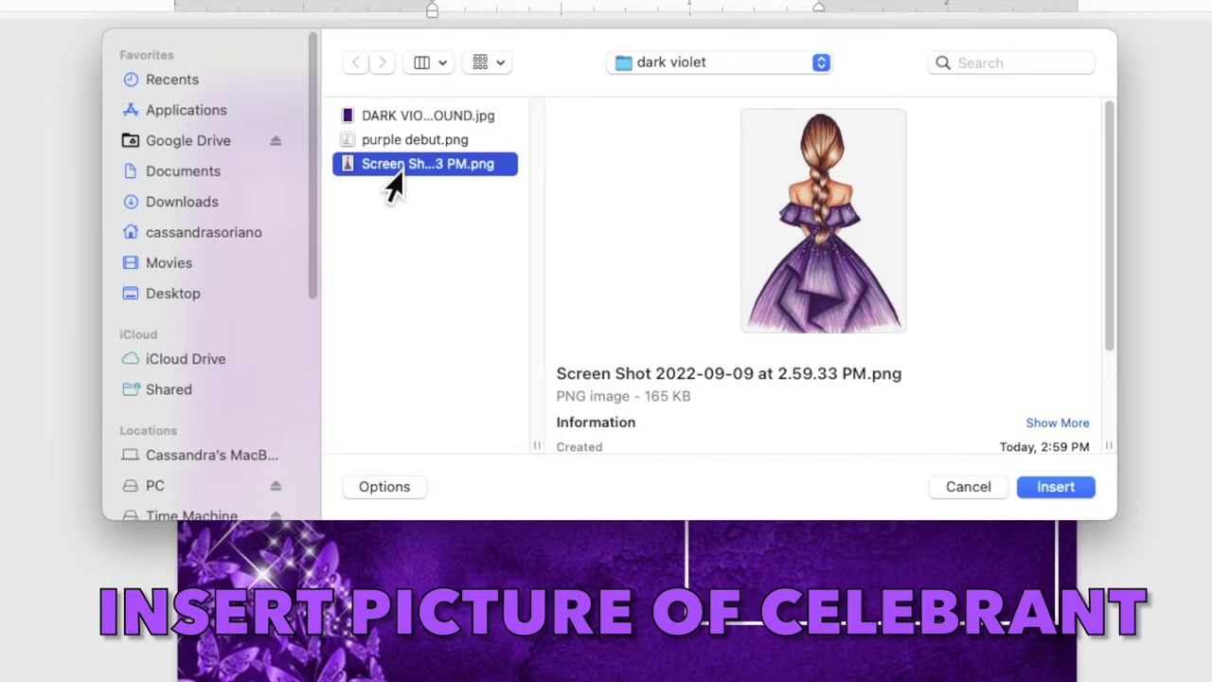
left_click(1056, 487)
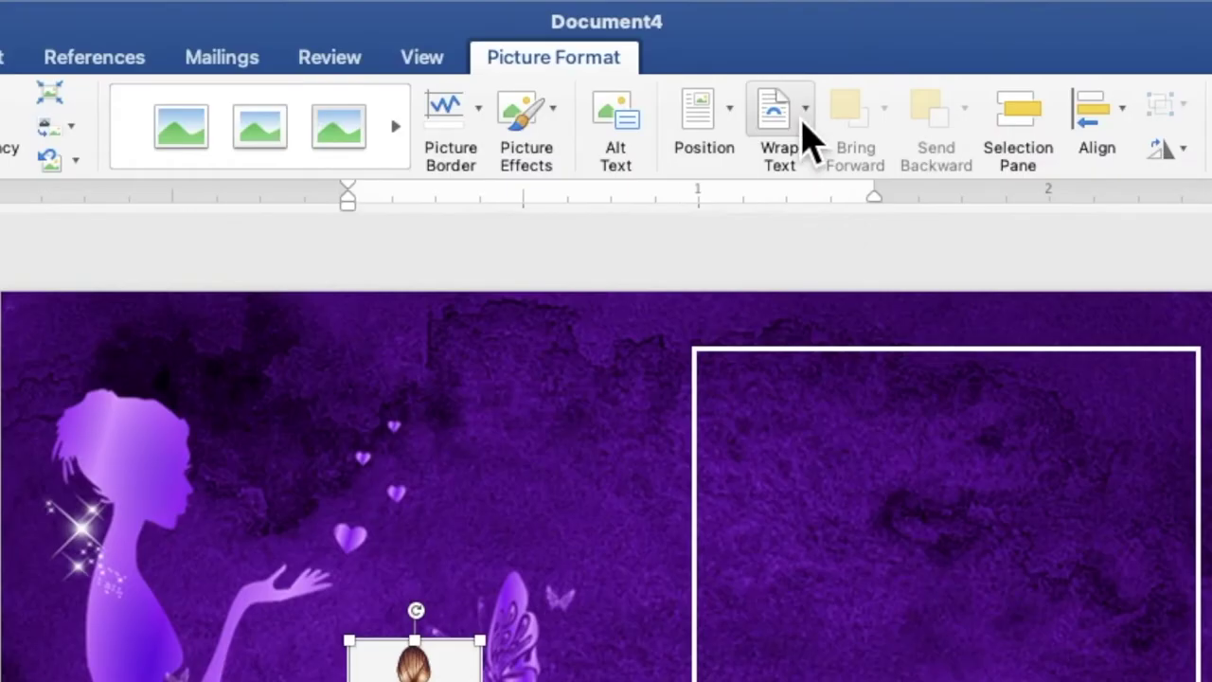
left_click(803, 122)
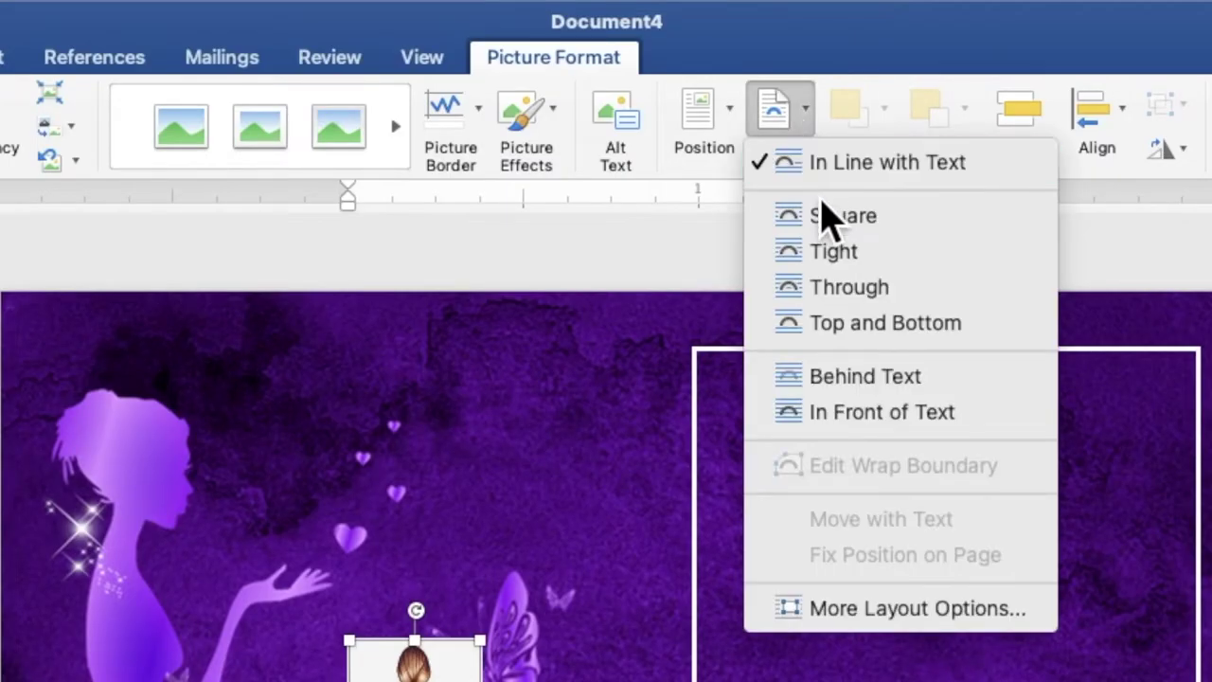
left_click(864, 381)
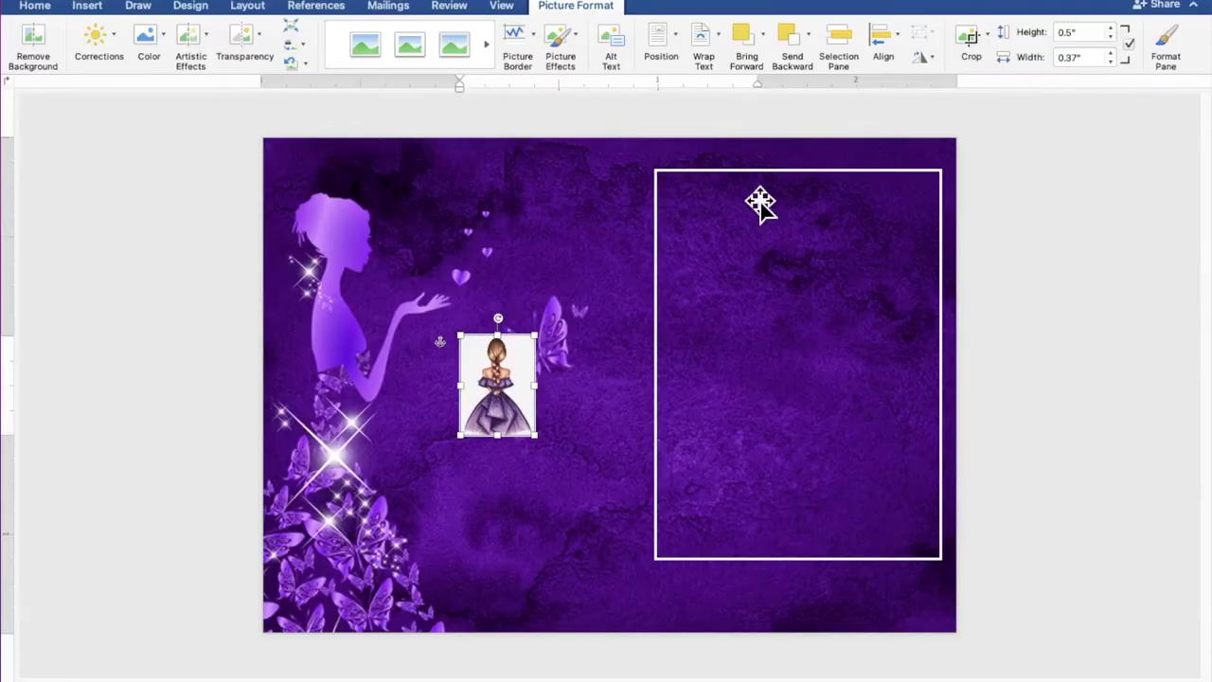
Step: Move and resize the gown picture to about 1.31 by 1.78 inches inside the frame
left_click_drag(544, 388, 729, 251)
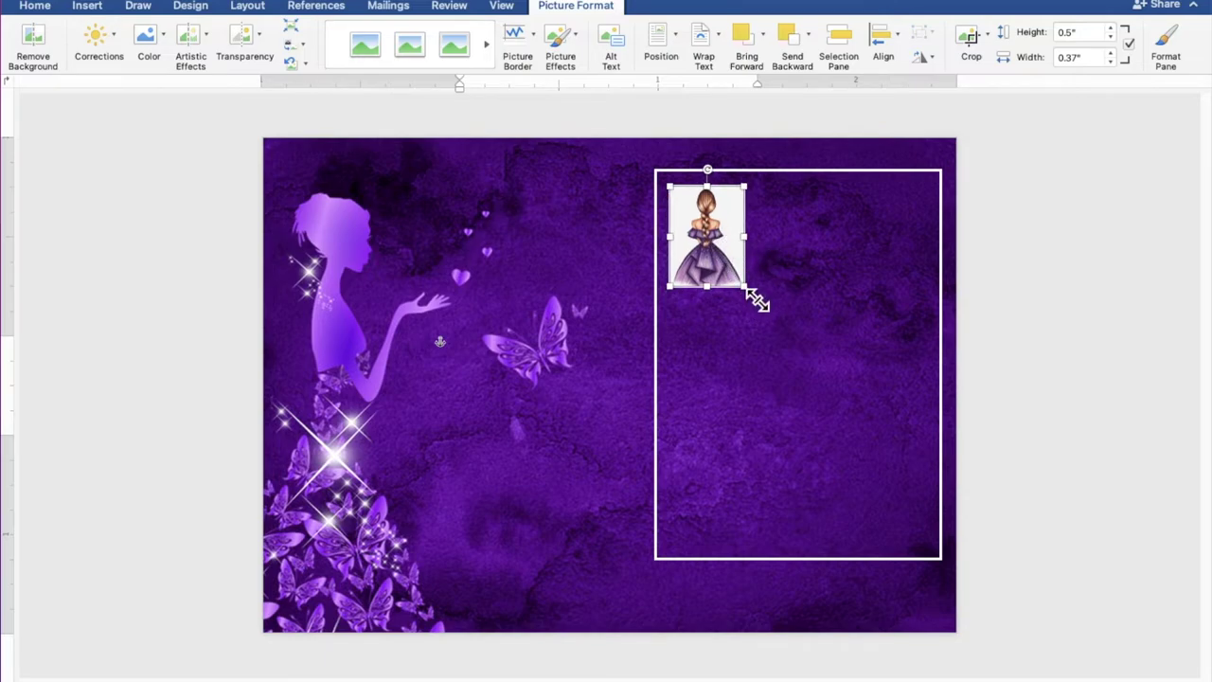
left_click_drag(759, 302, 917, 546)
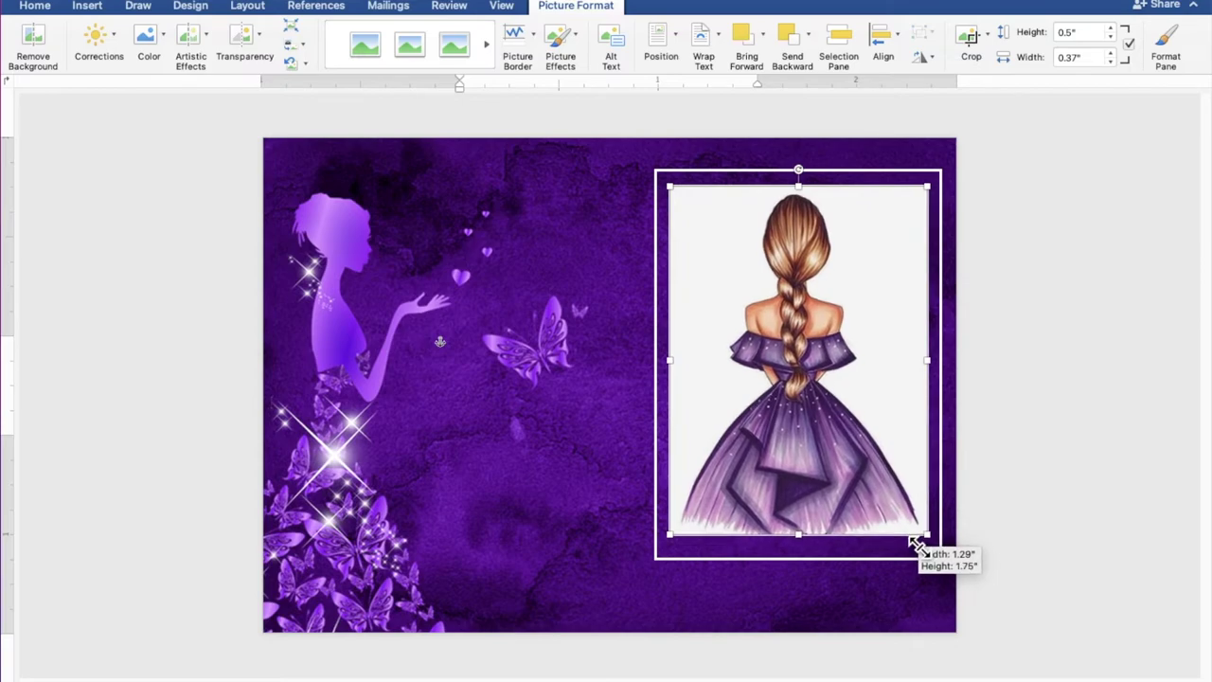
left_click_drag(916, 547, 923, 551)
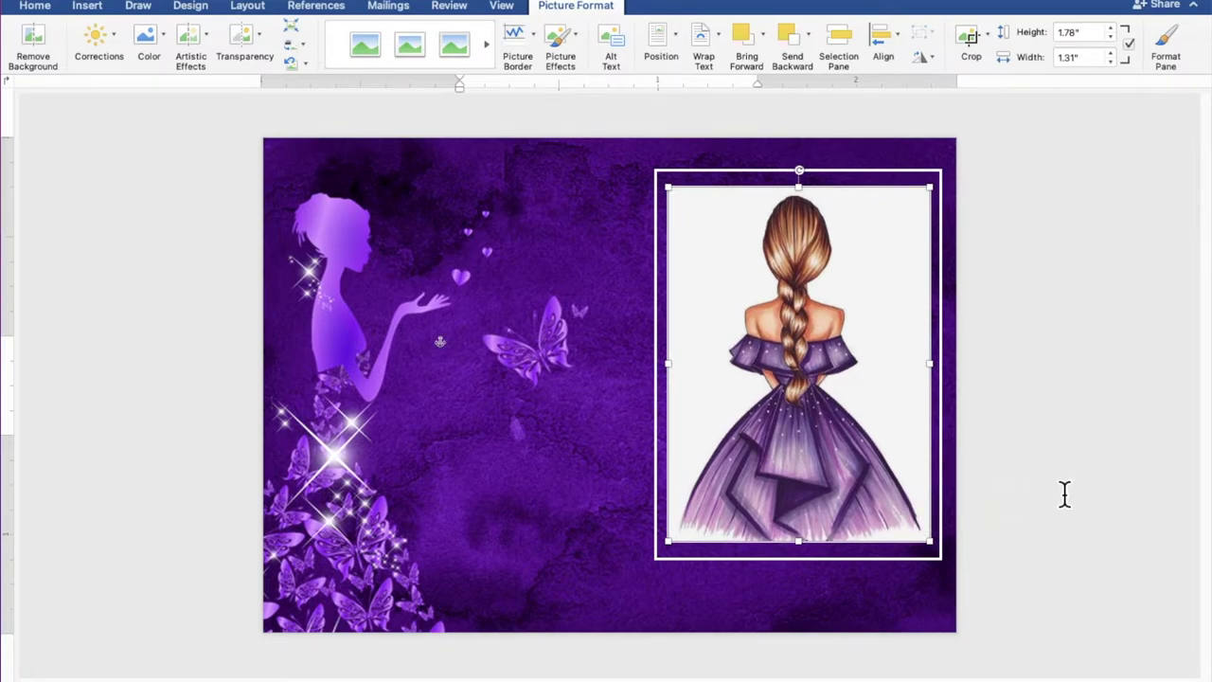
left_click(440, 342)
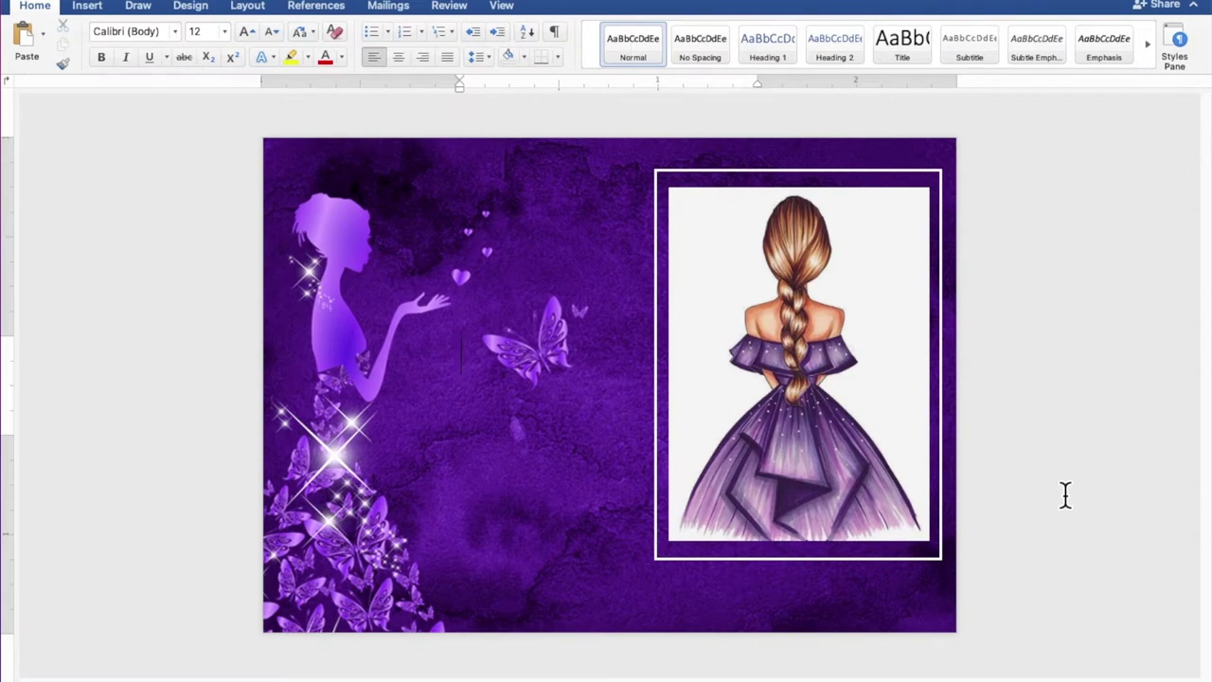
Step: Copy and paste a duplicate of the girl-and-butterflies picture
left_click(390, 379)
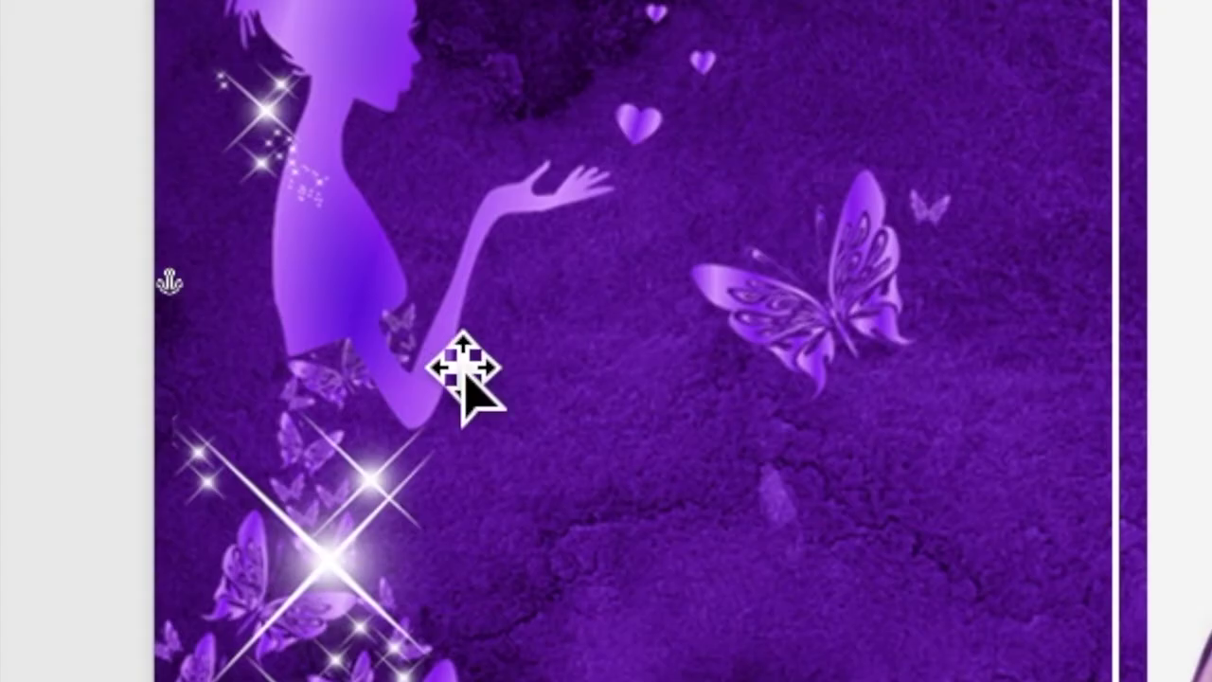
right_click(388, 380)
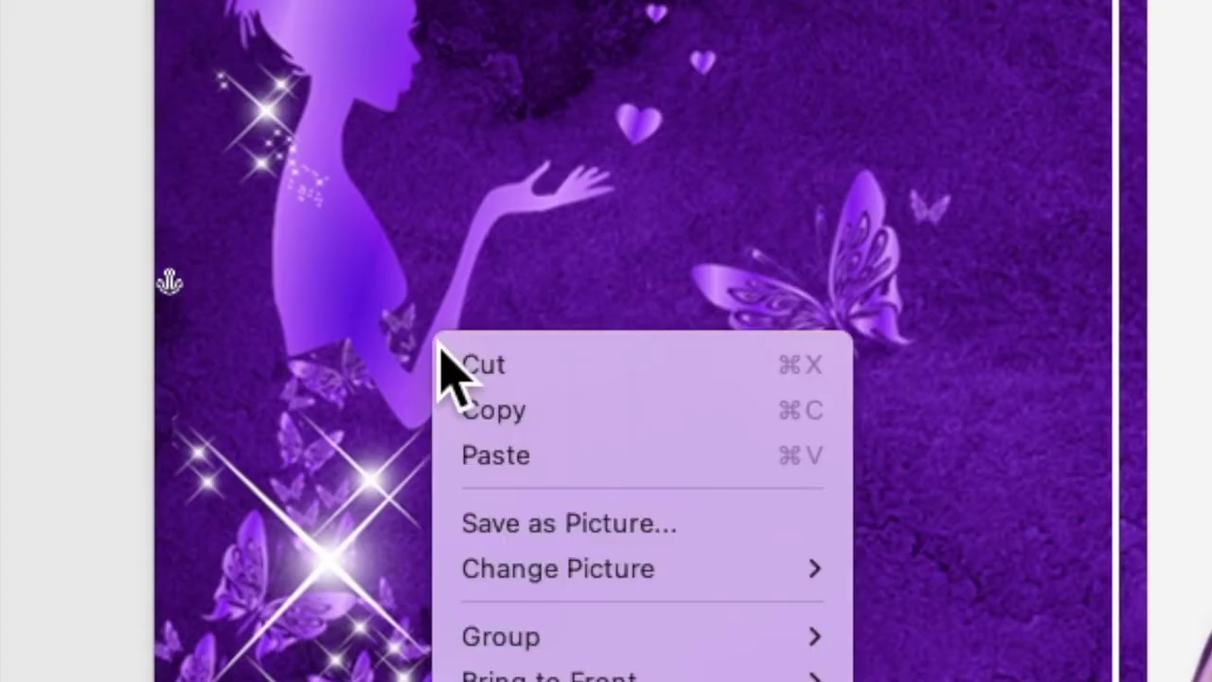
left_click(483, 412)
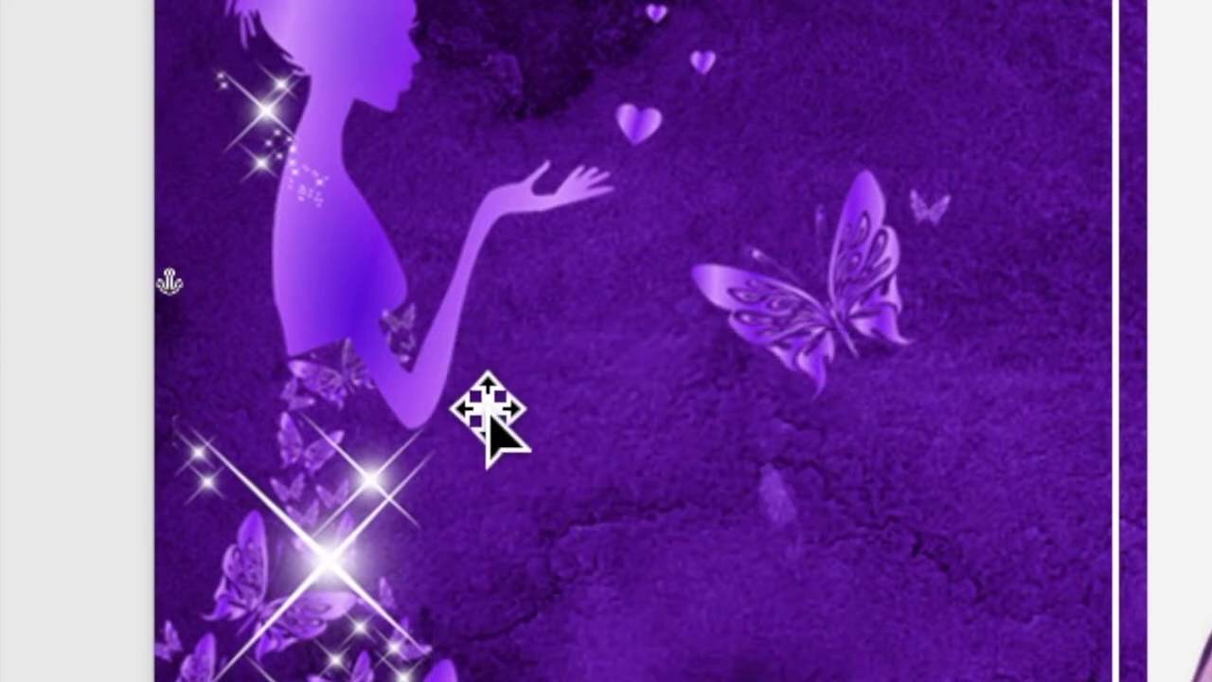
right_click(422, 316)
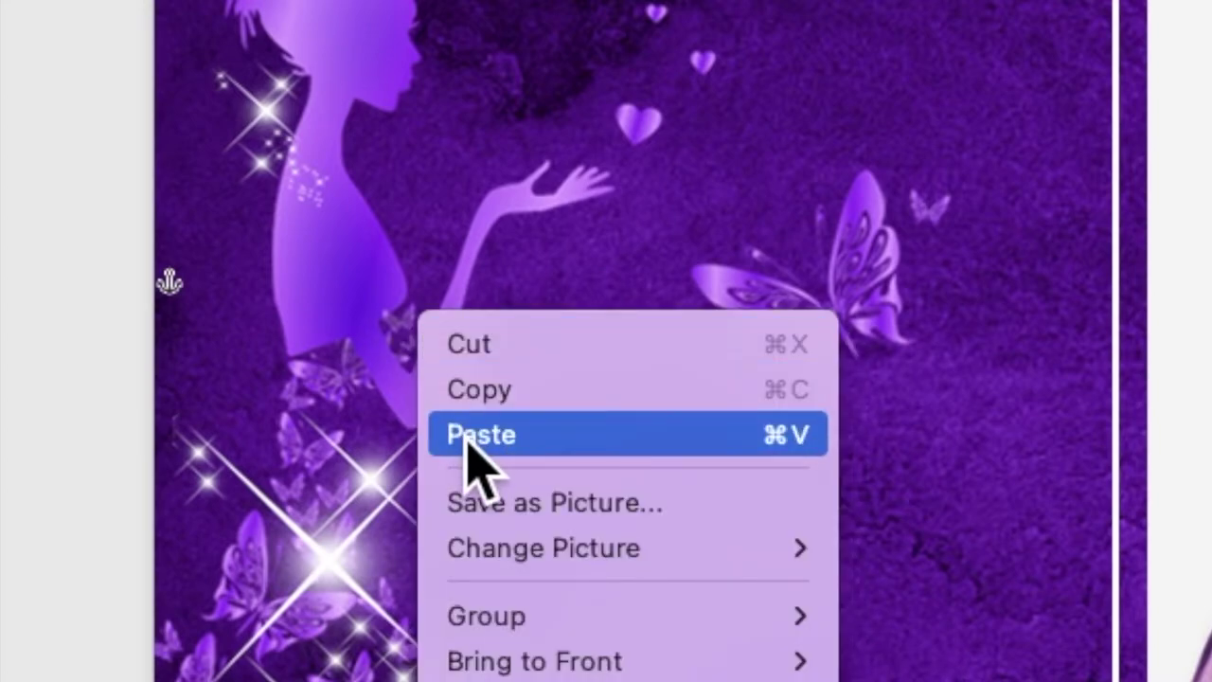
left_click(464, 436)
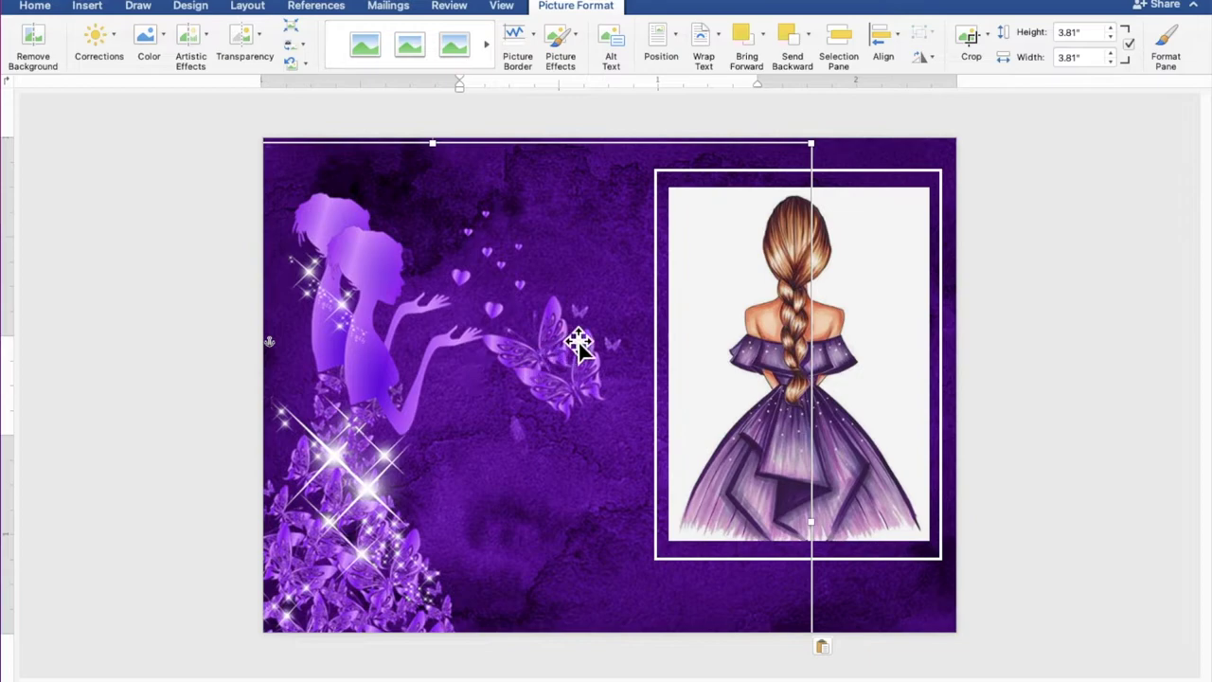
Step: Shrink the duplicate to 2.14 inches square and move it toward the page middle
left_click_drag(825, 157, 578, 440)
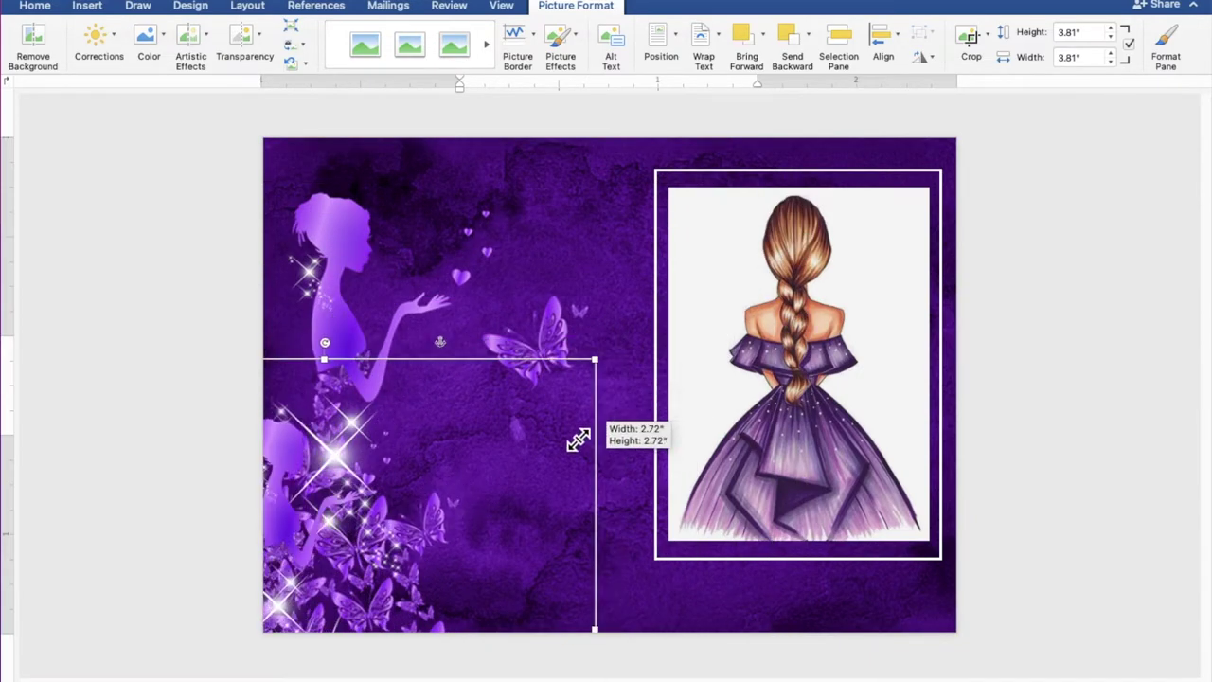
left_click_drag(578, 440, 480, 478)
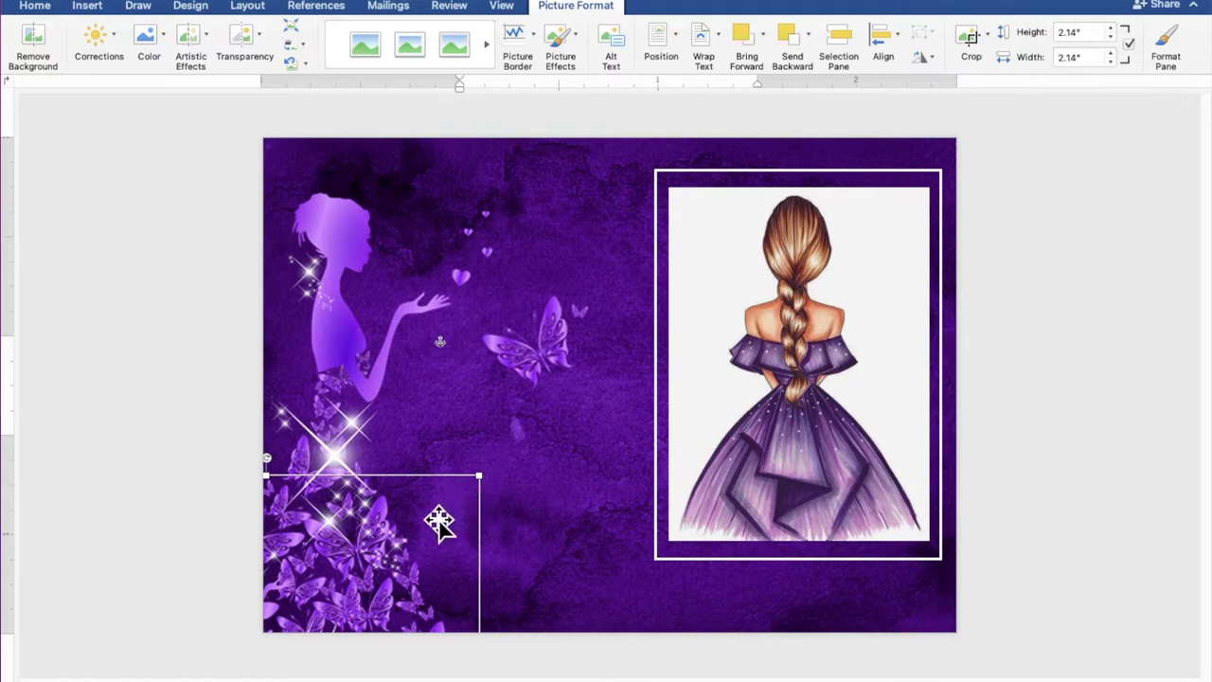
mouse_move(411, 530)
left_mouse_down()
mouse_move(645, 315)
mouse_move(706, 241)
mouse_move(777, 223)
left_mouse_up()
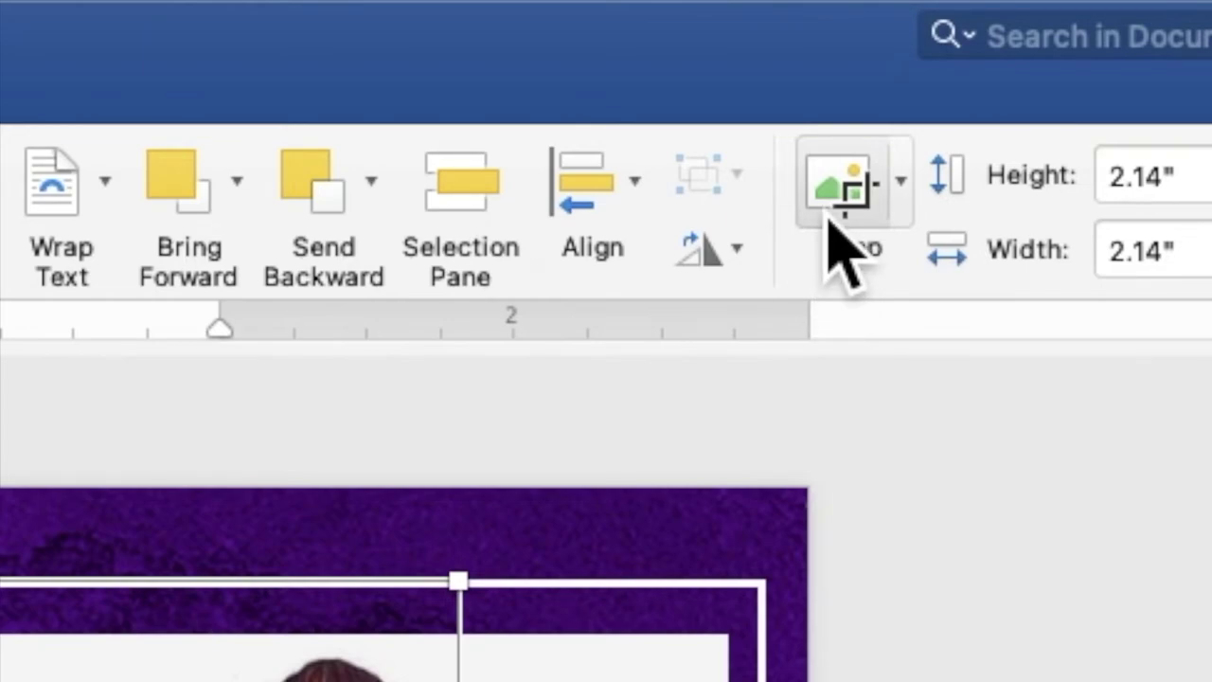
Step: Crop the small copy to a single 0.33 by 0.32 inch butterfly
left_click(833, 216)
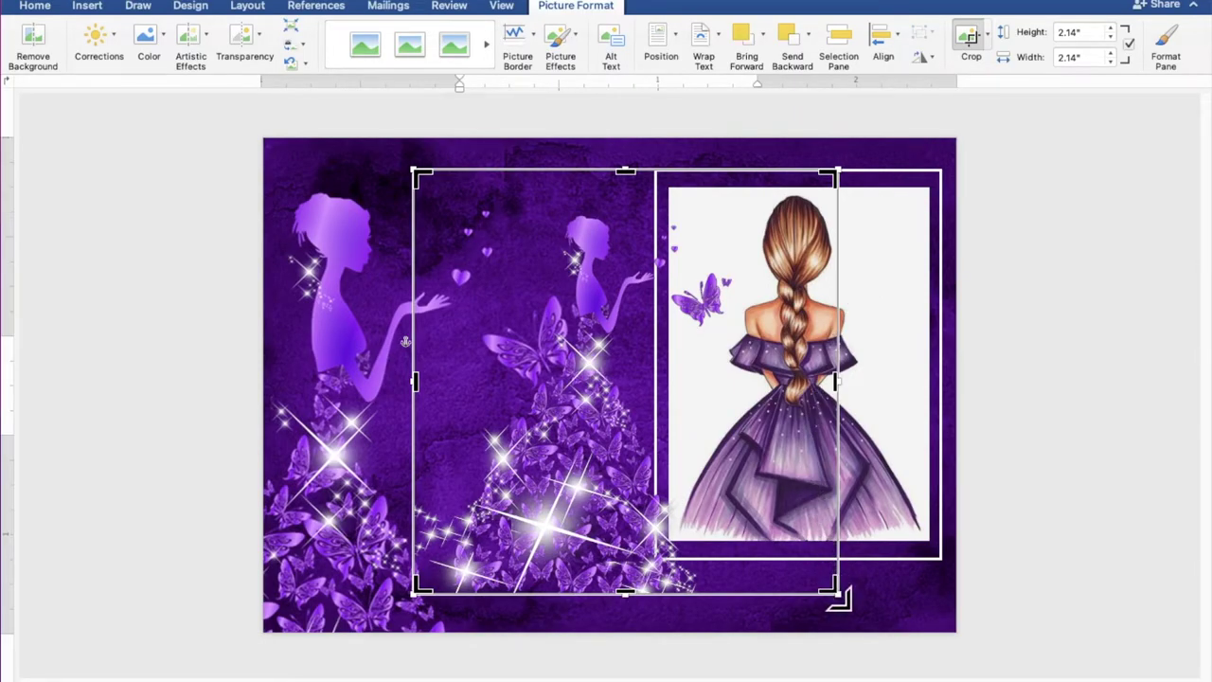
left_click_drag(839, 598, 752, 354)
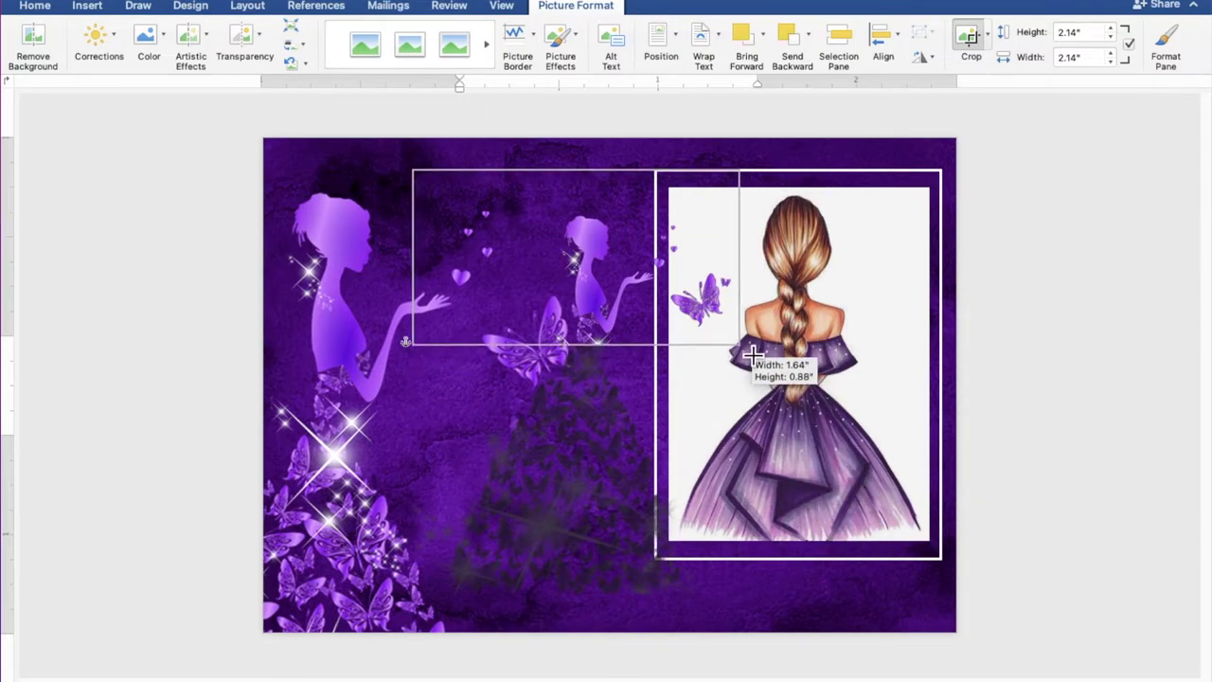
left_click_drag(753, 354, 744, 336)
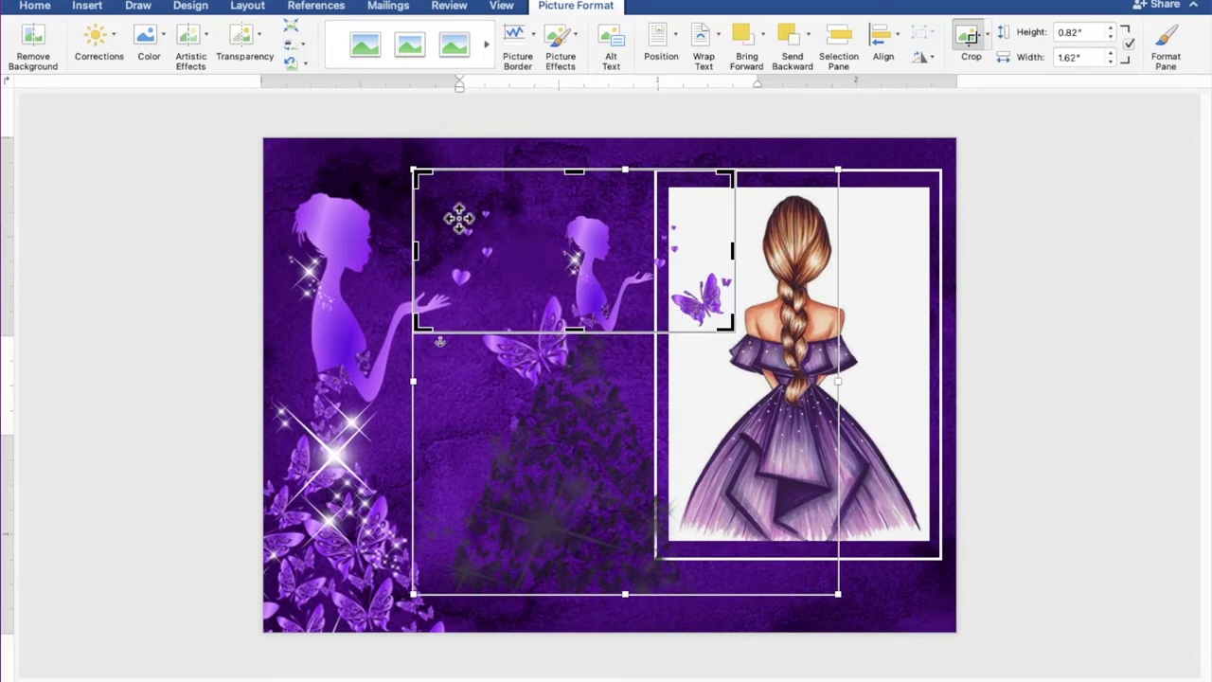
mouse_move(421, 180)
left_mouse_down()
mouse_move(670, 258)
mouse_move(679, 283)
left_mouse_up()
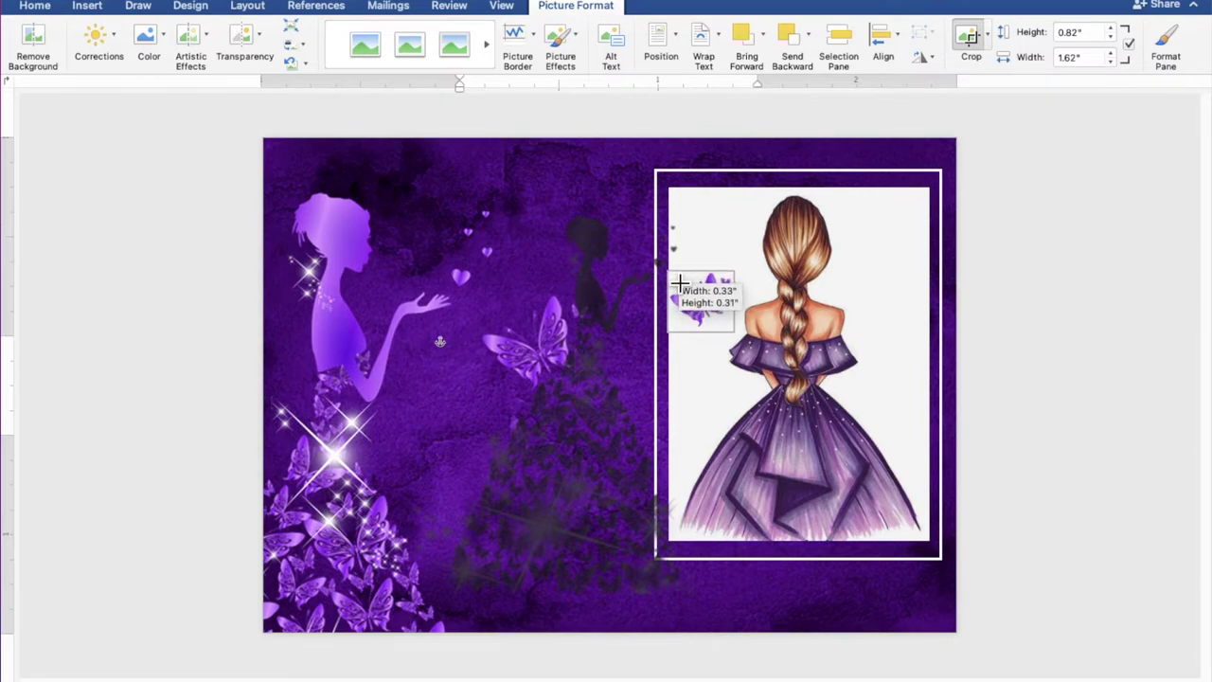
left_click_drag(679, 284, 676, 275)
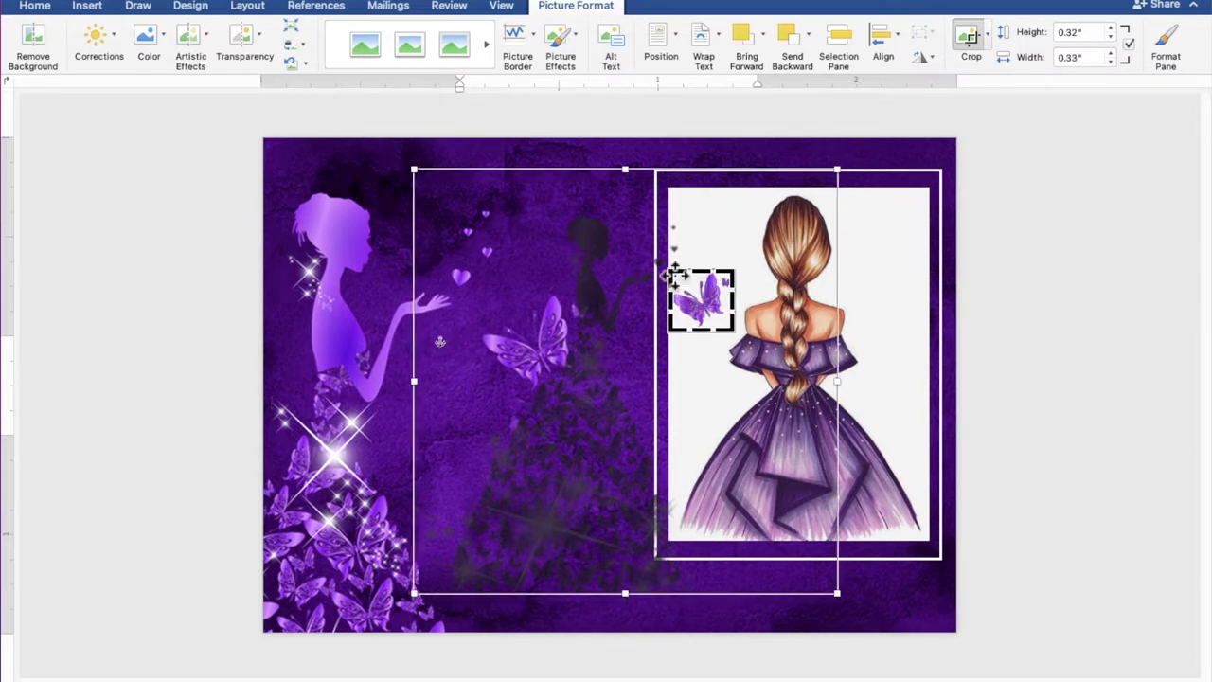
left_click(1036, 389)
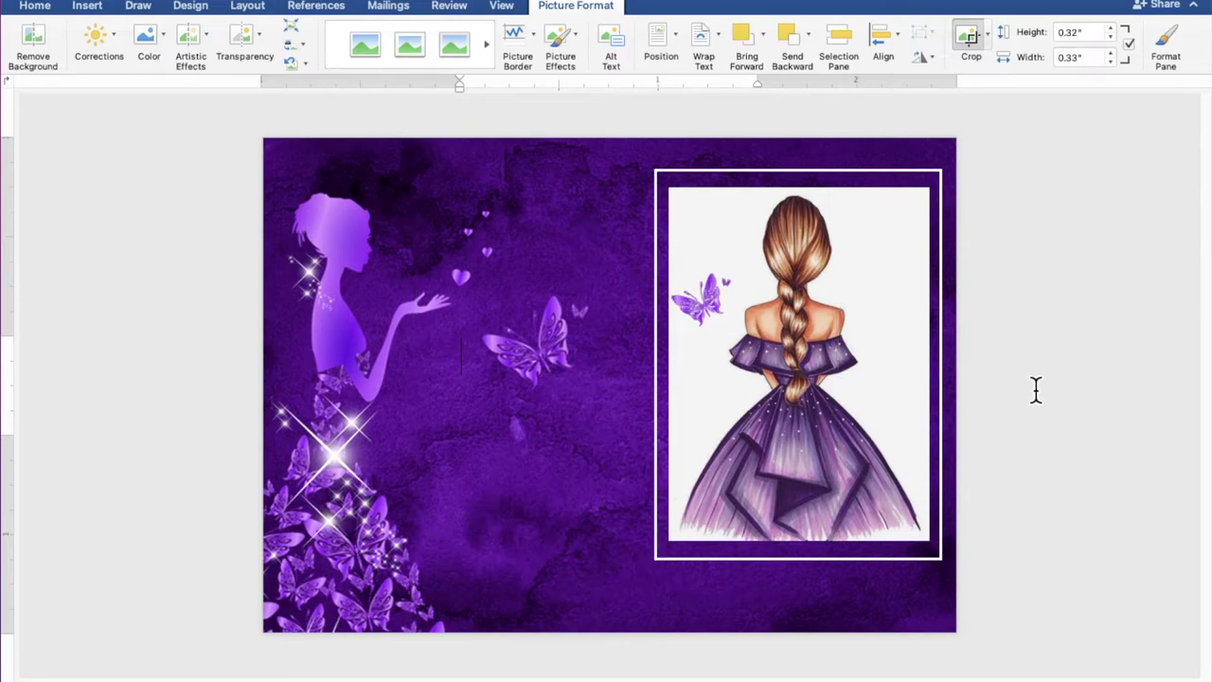
Step: Place the butterfly at the frame's top-right and paste a second copy below it
left_click(725, 322)
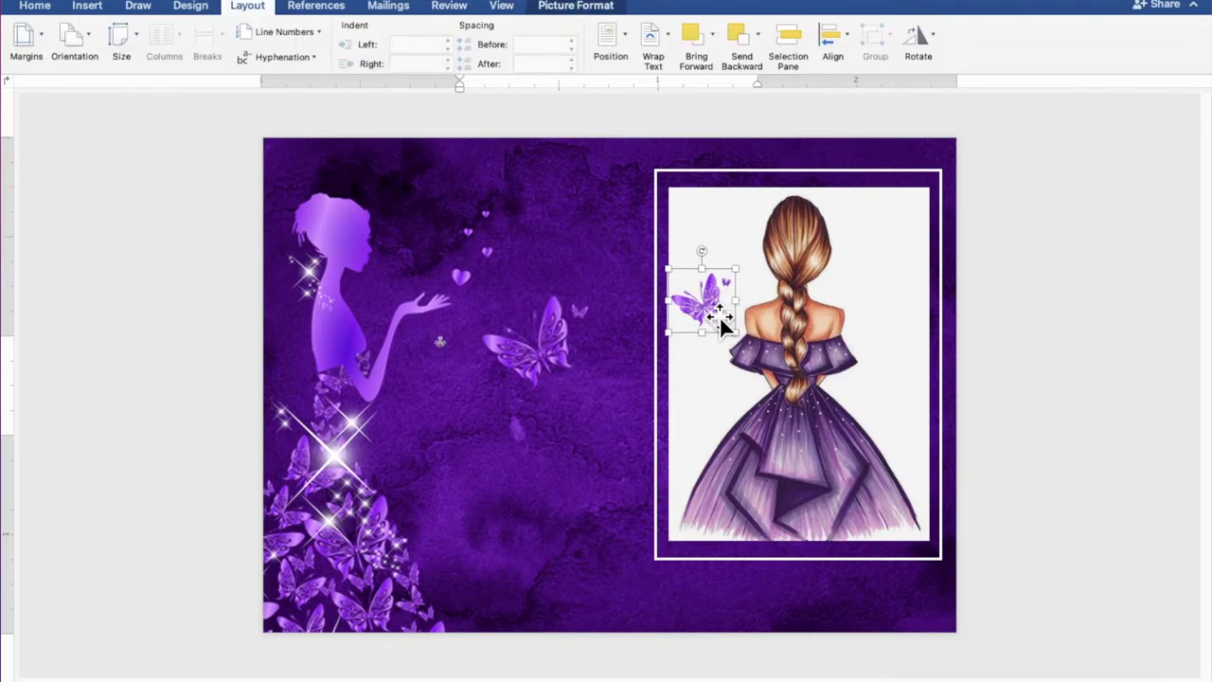
left_click_drag(724, 322, 916, 246)
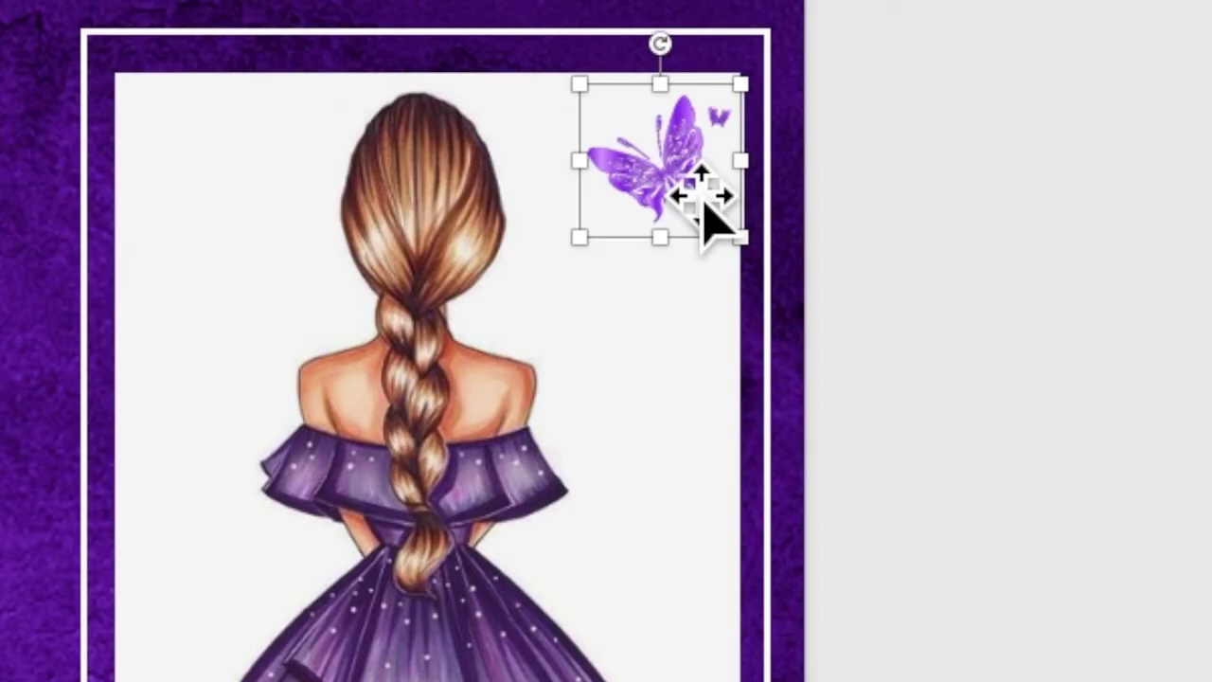
right_click(904, 223)
left_click(708, 238)
right_click(689, 187)
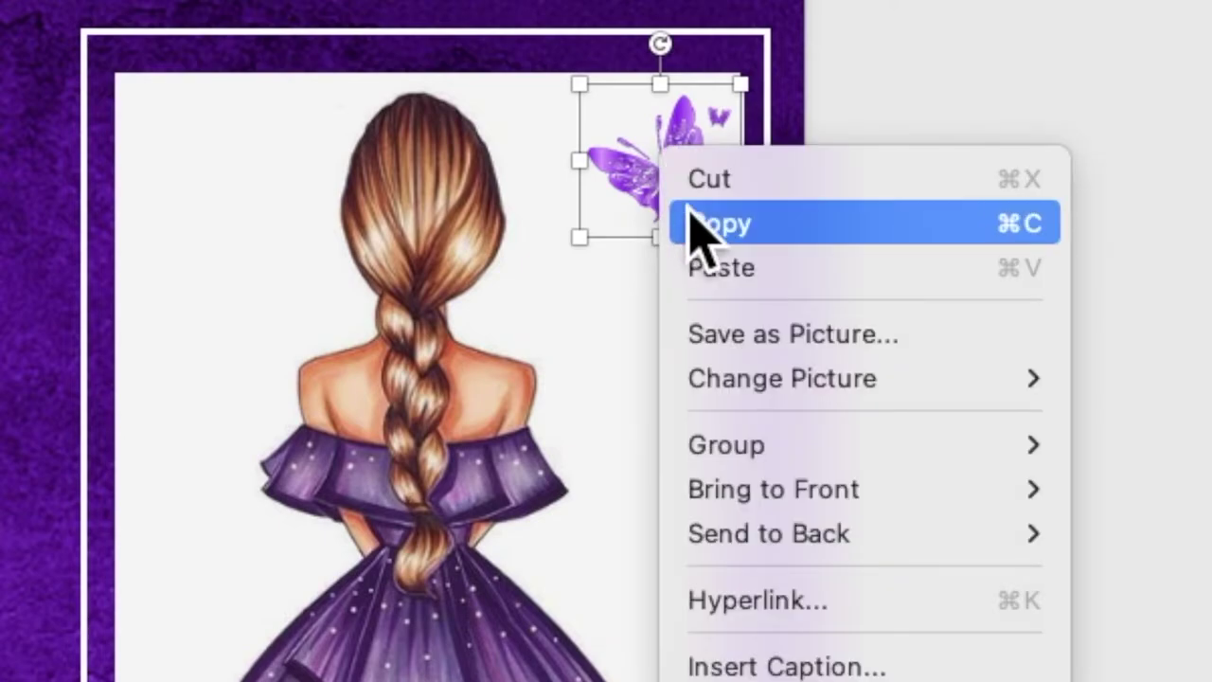
left_click(718, 269)
left_click_drag(925, 257, 901, 301)
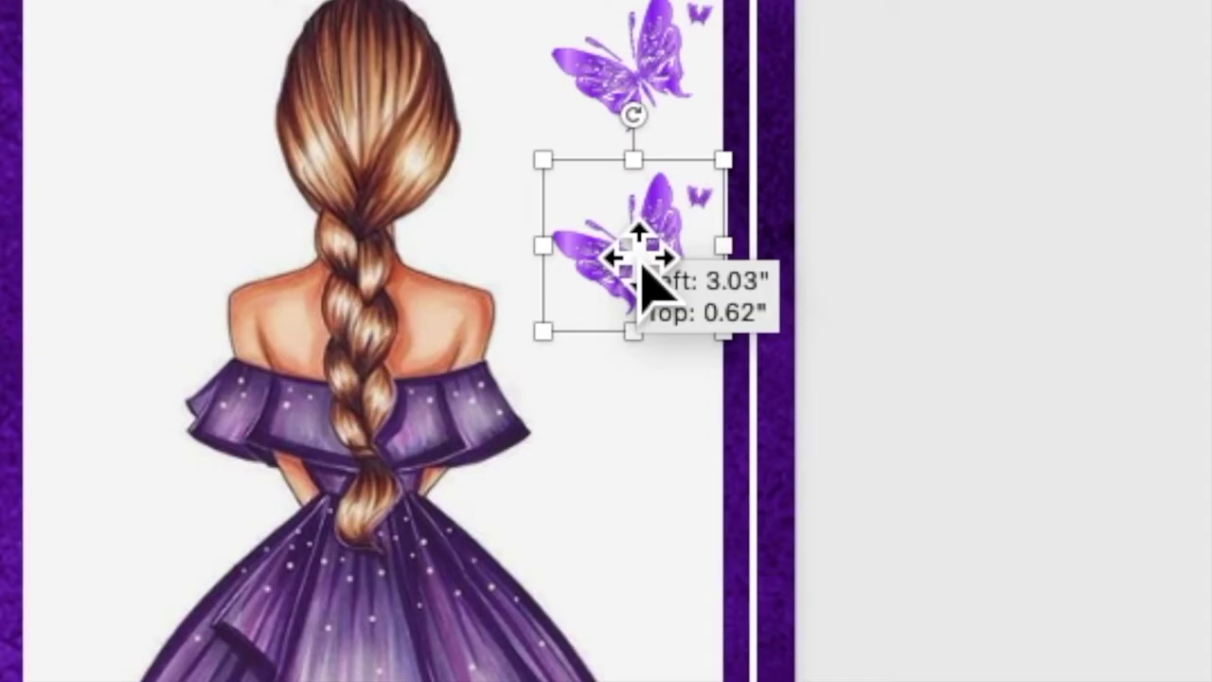
left_click_drag(642, 267, 643, 264)
Step: Add a third butterfly beneath the second and space all three evenly
right_click(646, 258)
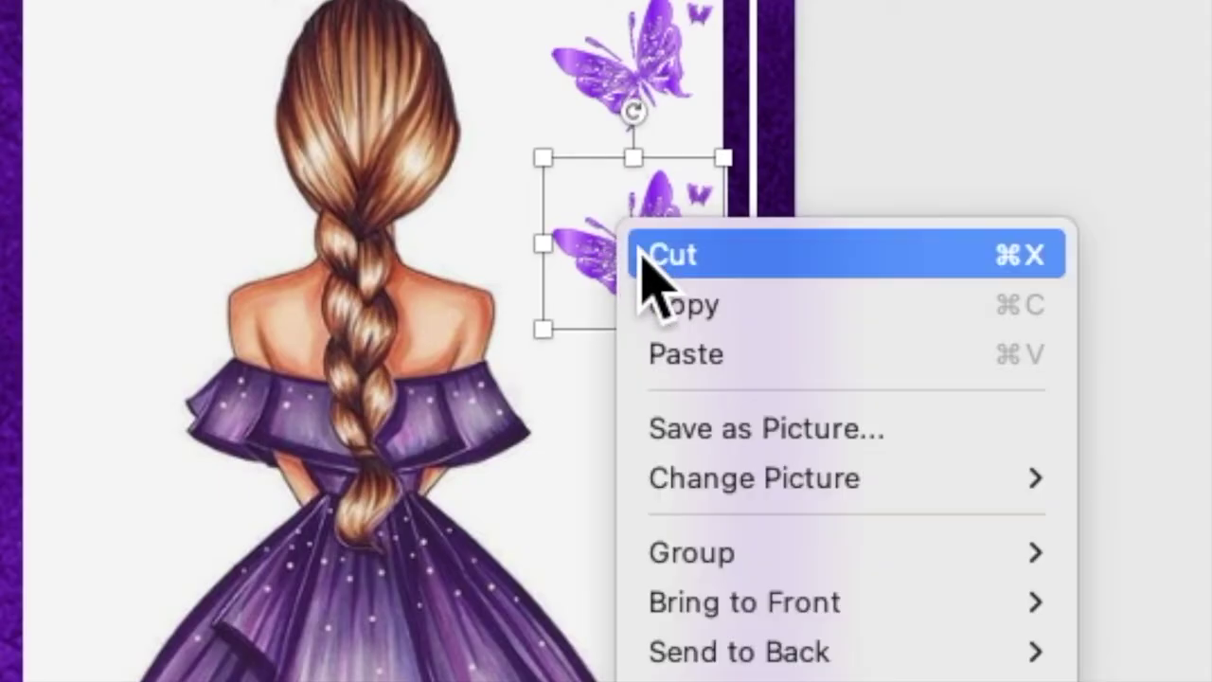
left_click(668, 306)
right_click(640, 254)
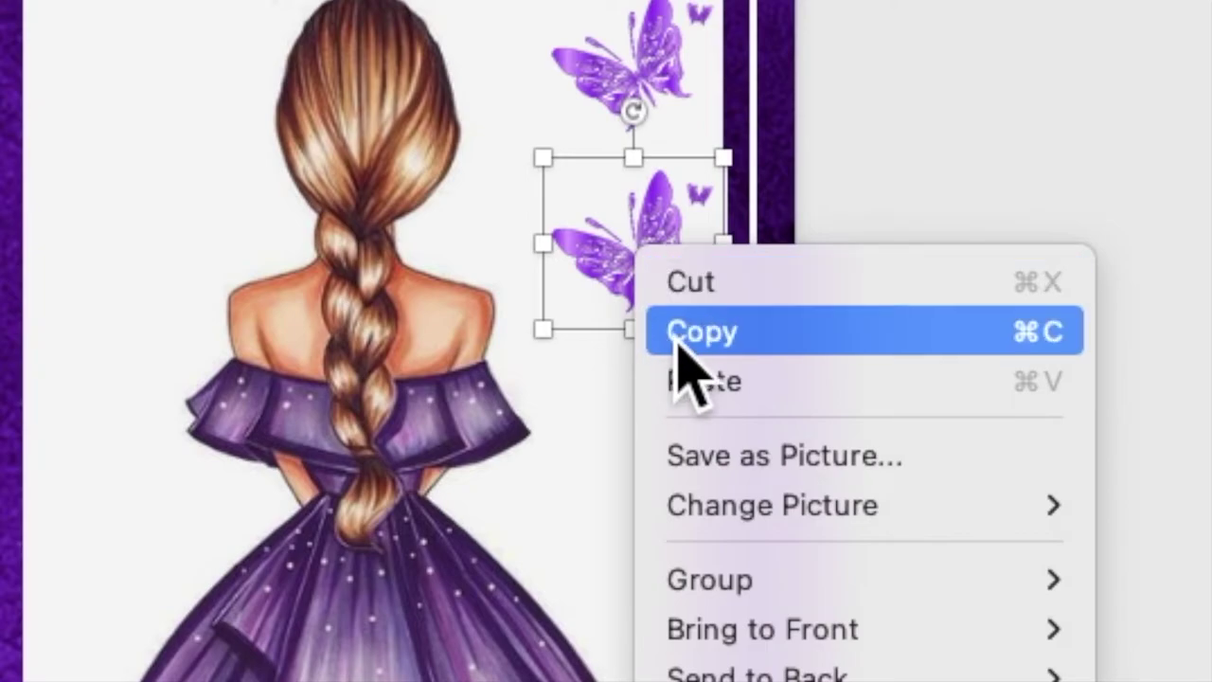
left_click(700, 381)
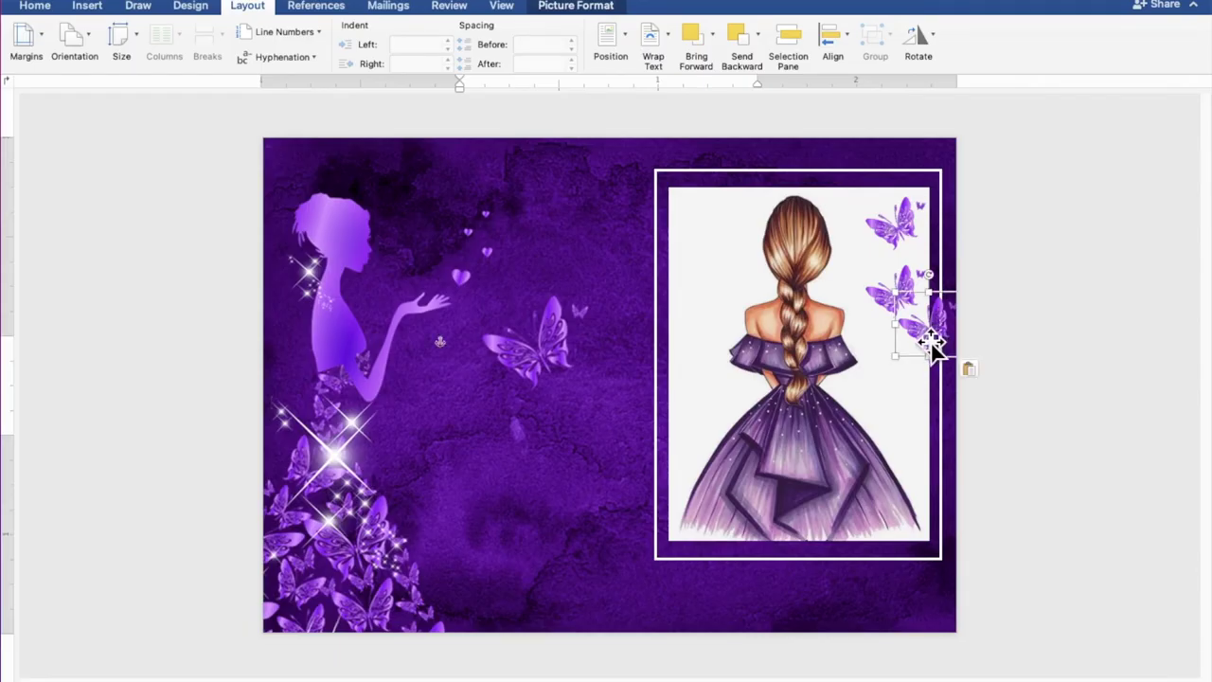
left_click_drag(933, 345, 906, 376)
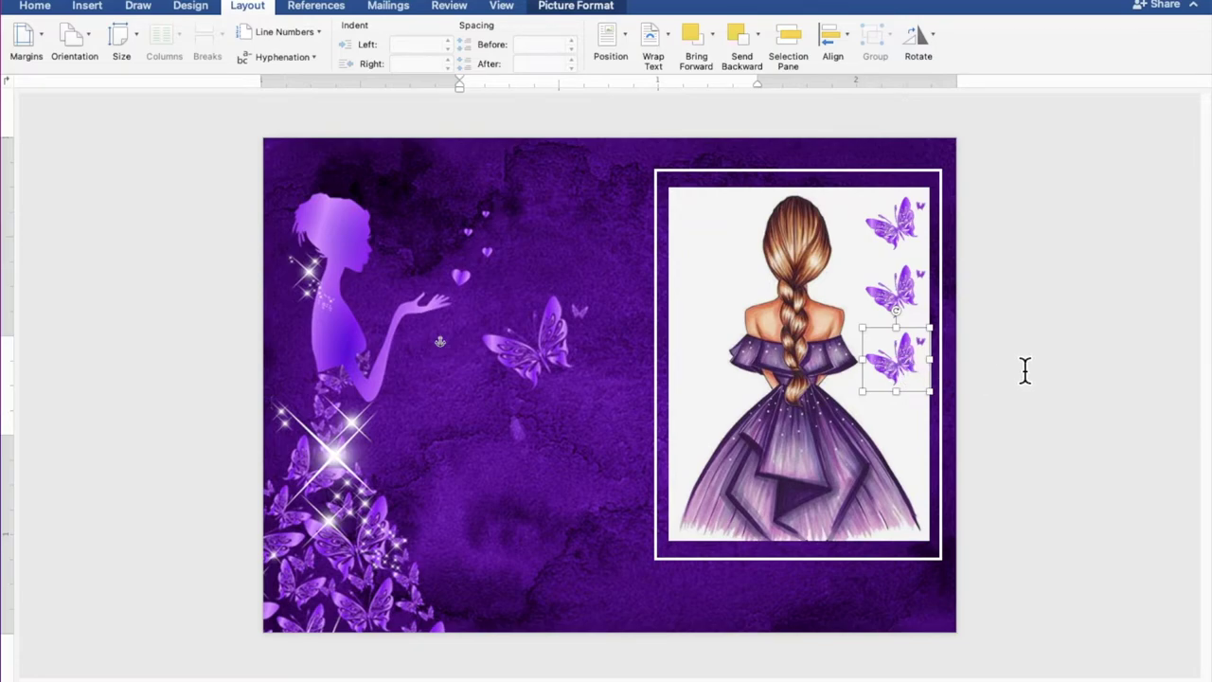
left_click_drag(924, 369, 927, 391)
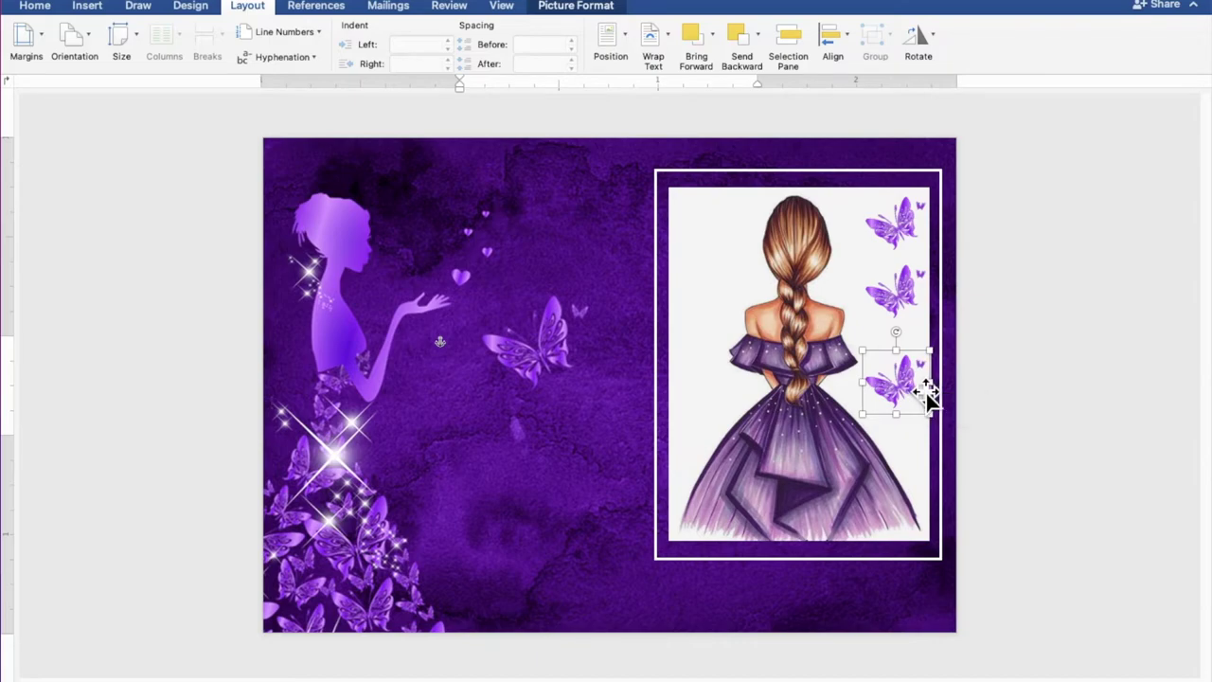
left_click_drag(924, 313, 925, 323)
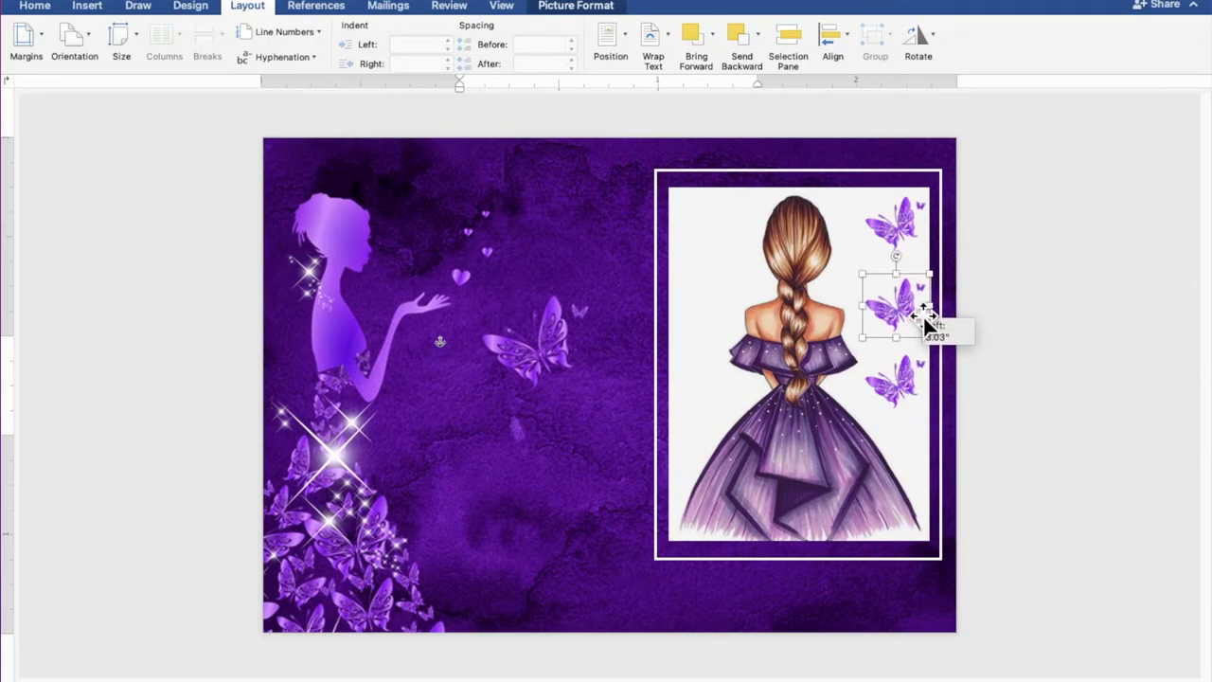
left_click(1138, 295)
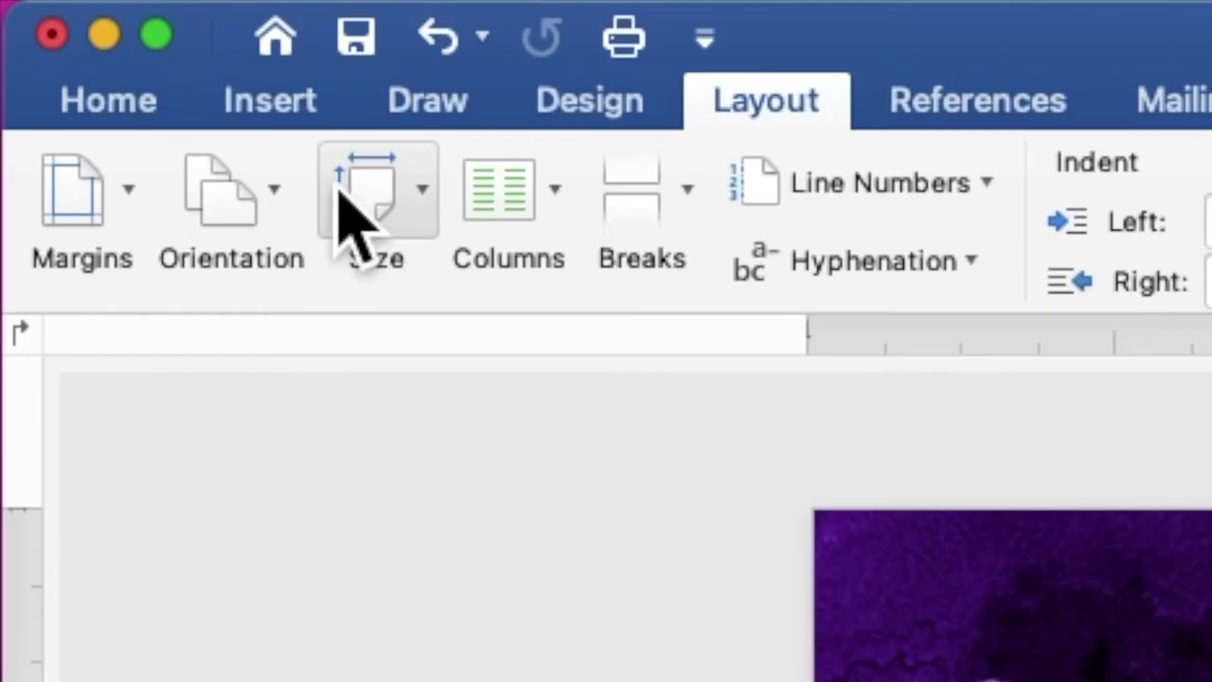
Step: Draw a rectangle at the page's top-left and add text inside it
left_click(97, 10)
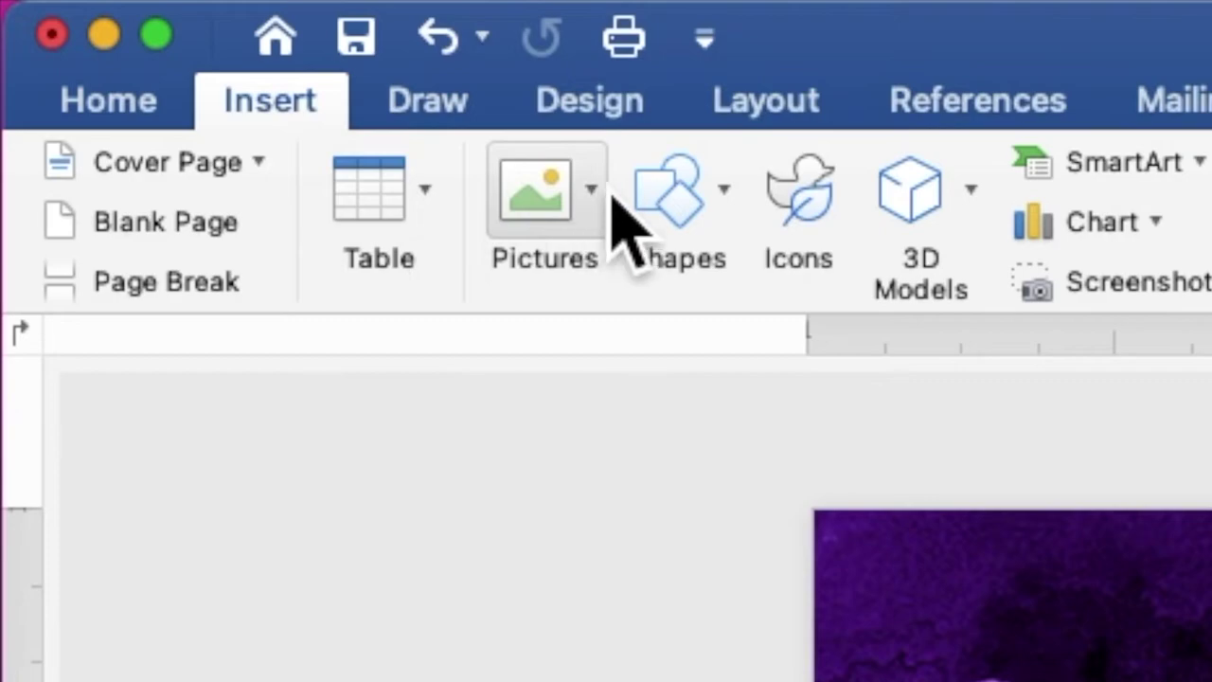
left_click(678, 220)
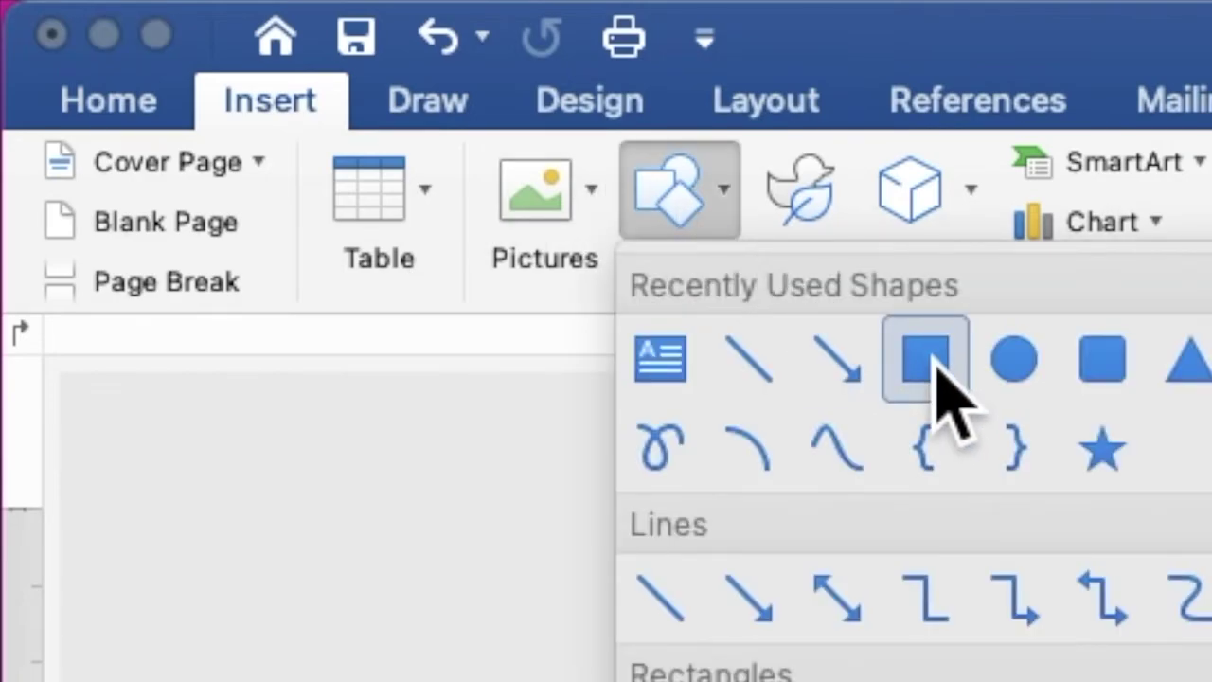
left_click(934, 370)
left_click_drag(313, 156, 630, 298)
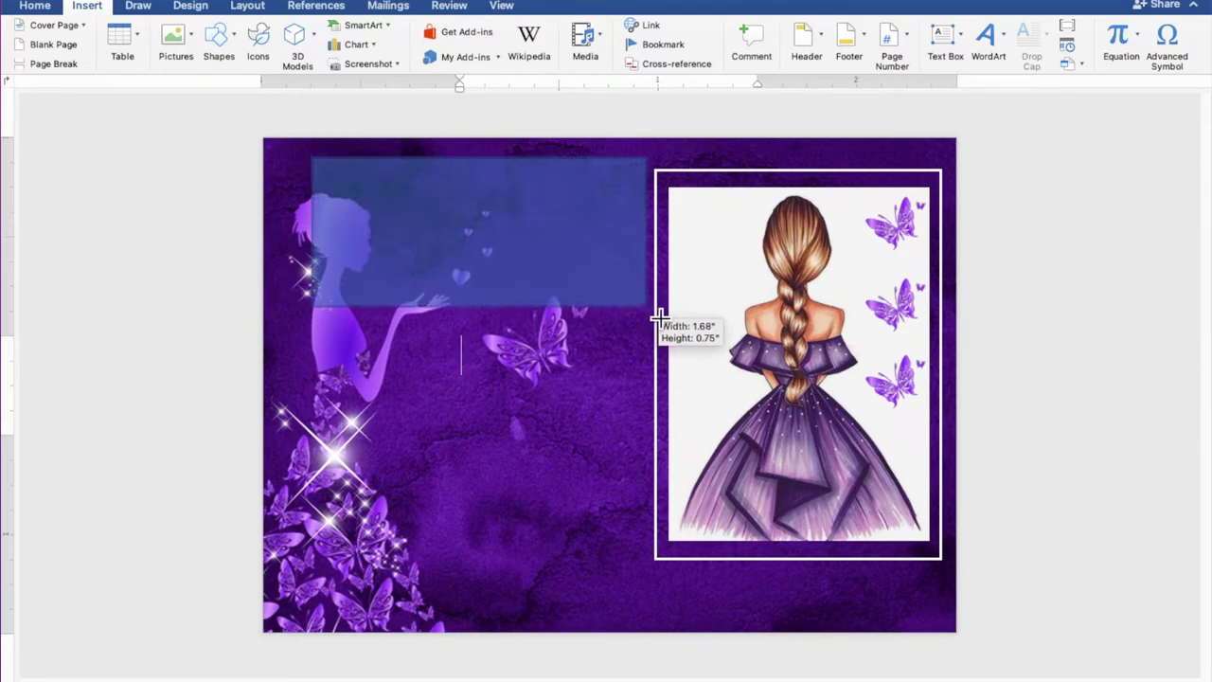
left_click_drag(629, 297, 649, 308)
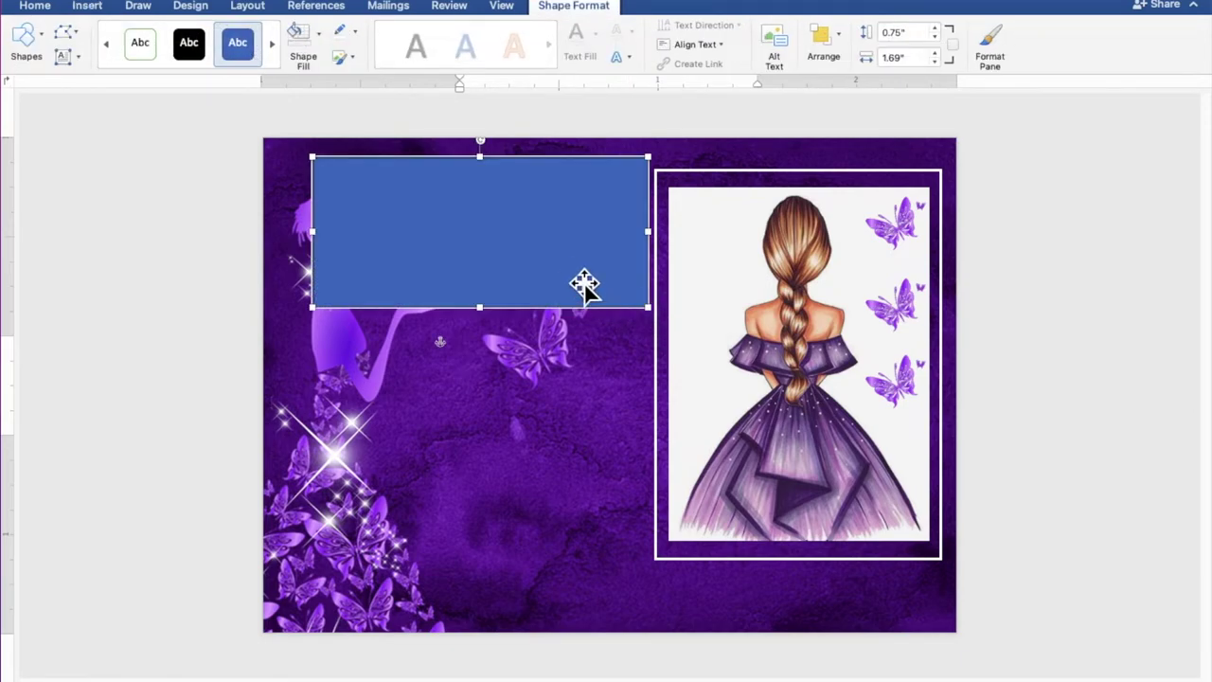
right_click(491, 236)
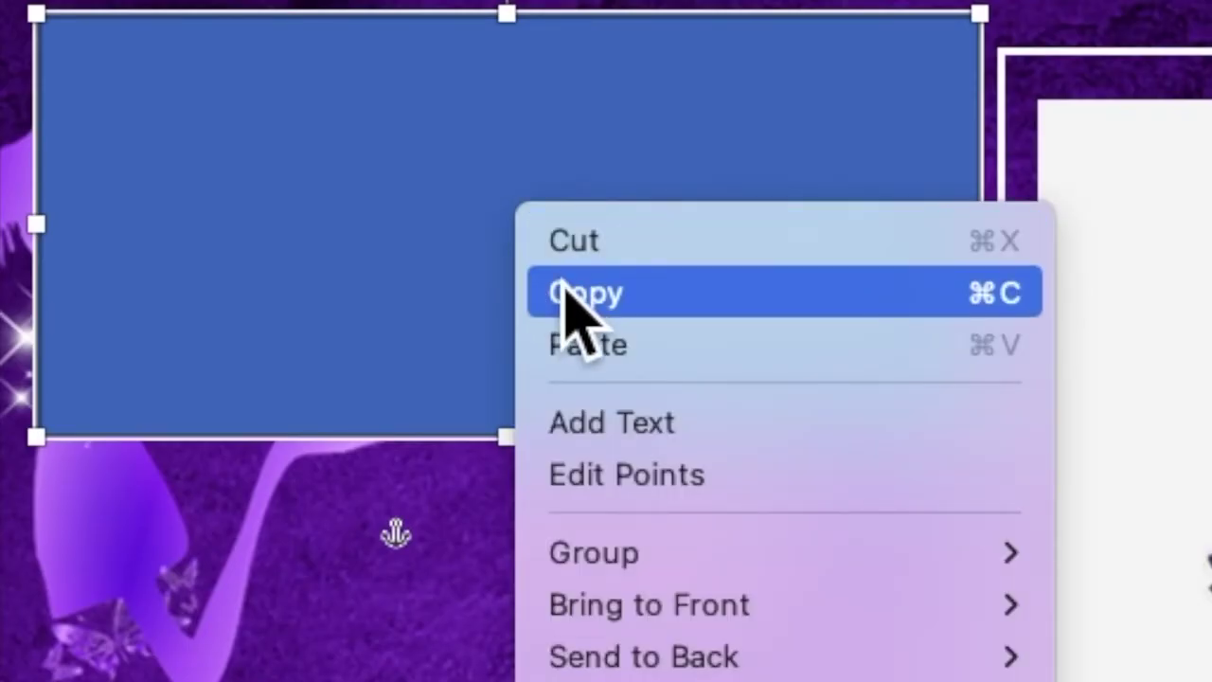
left_click(614, 430)
type("debut")
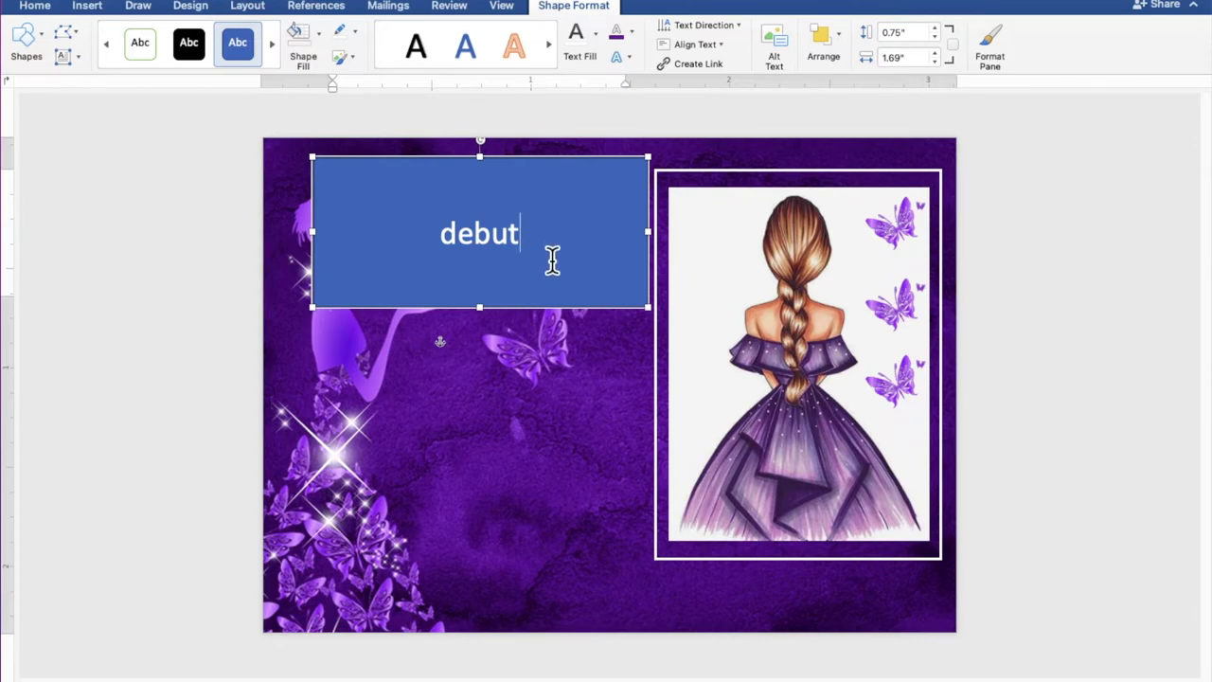
Step: Remove the fill and outline from the 'debut' text box
left_click_drag(518, 251, 447, 251)
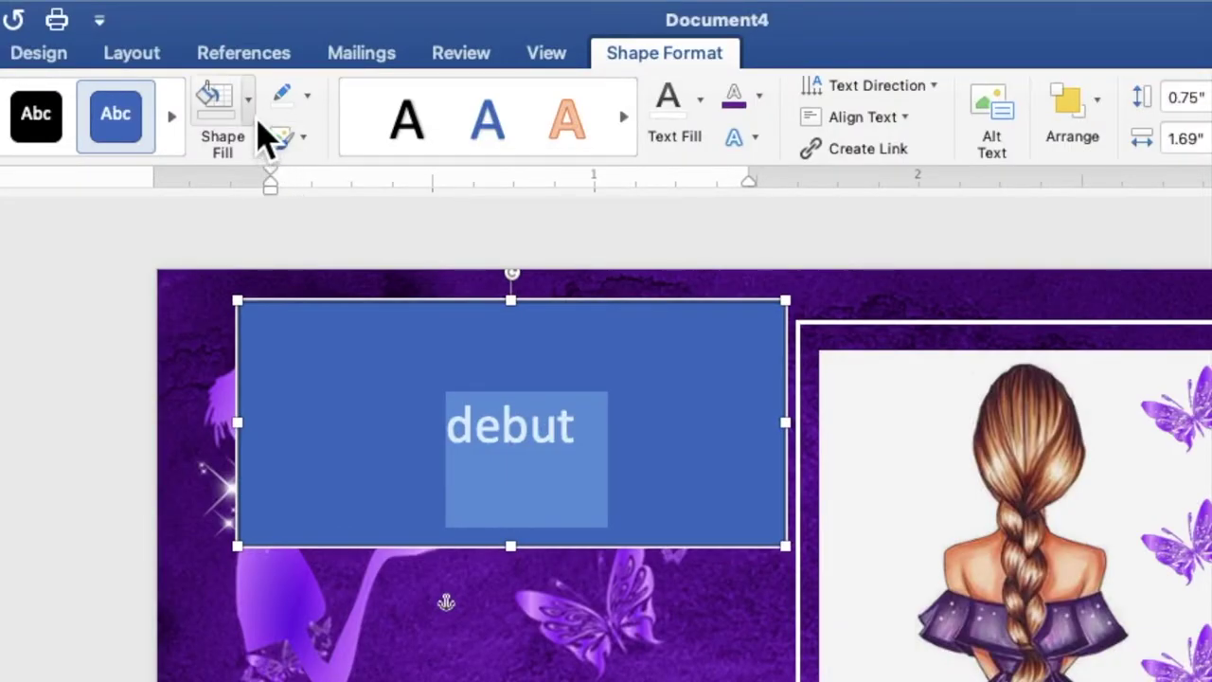
left_click(320, 39)
left_click(261, 180)
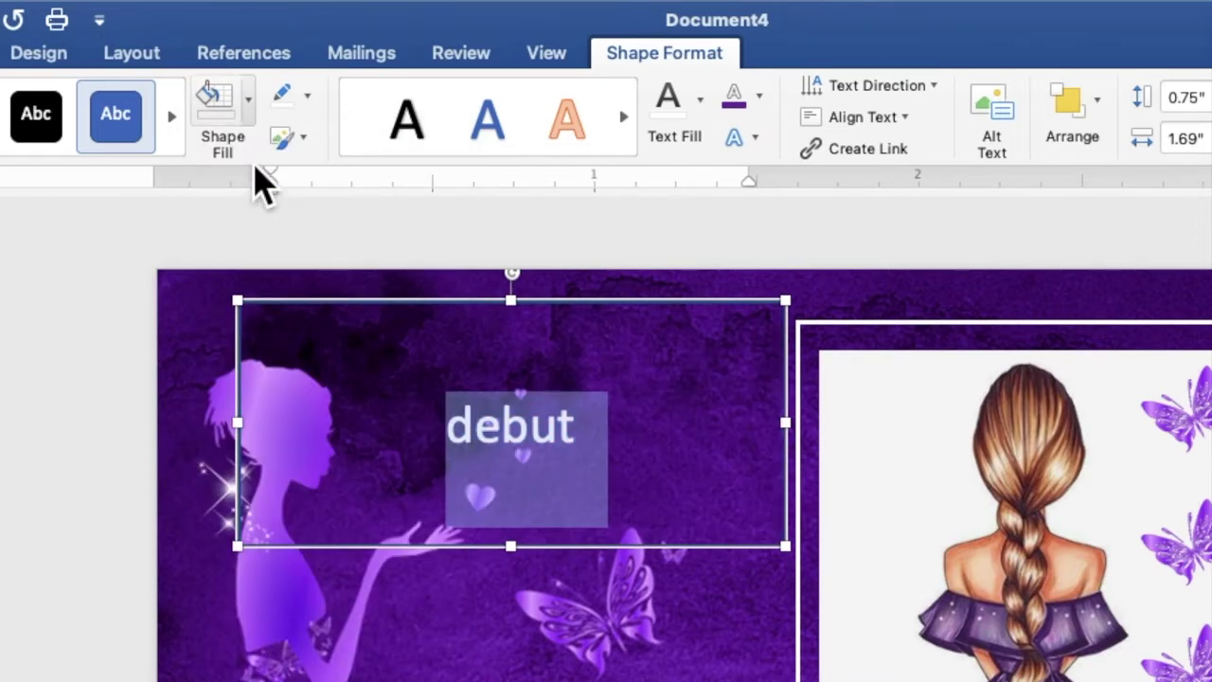
left_click(307, 96)
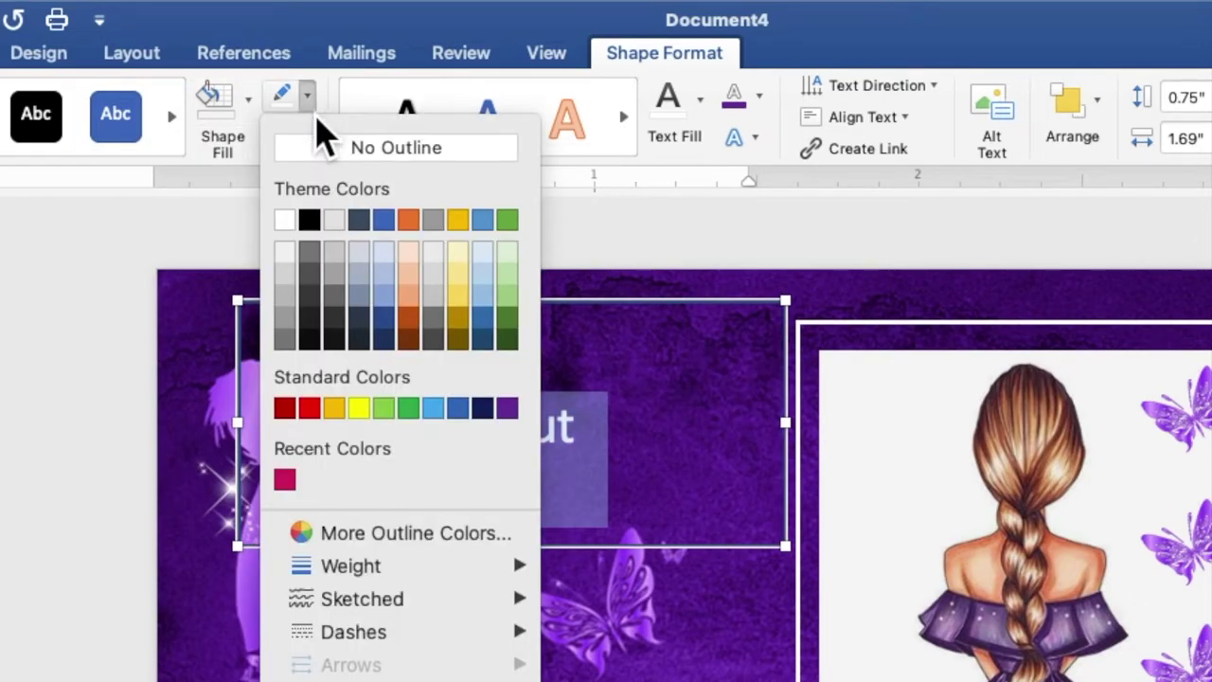
left_click(320, 150)
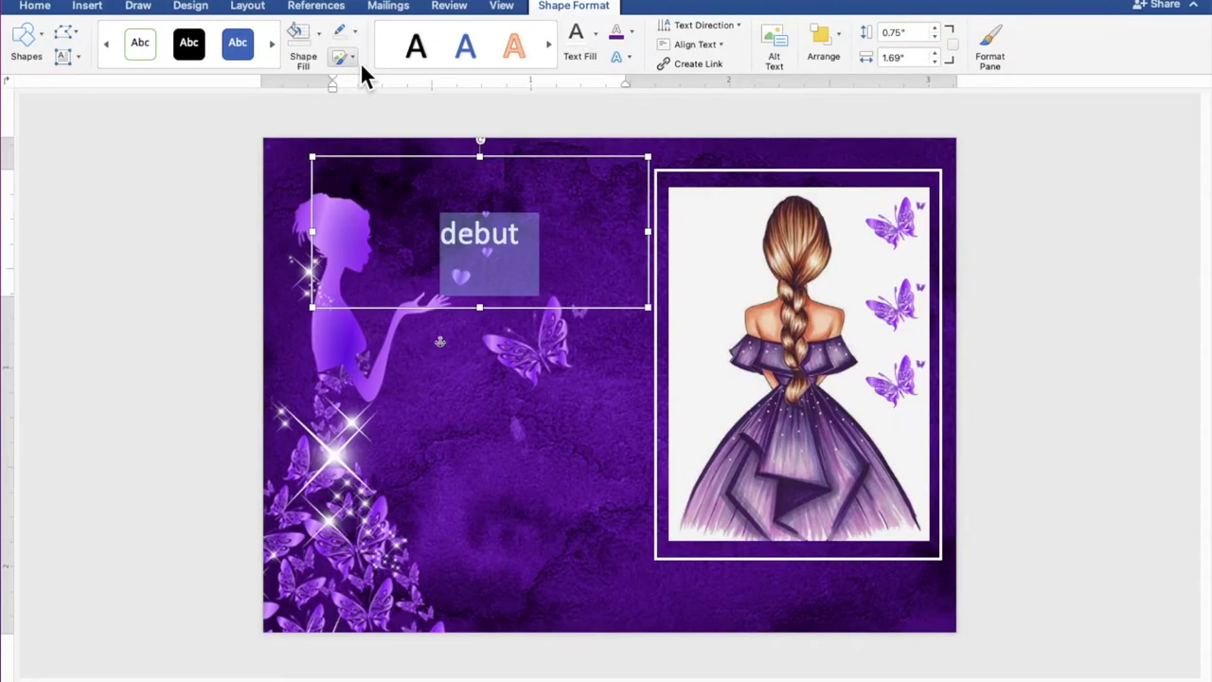
left_click(36, 11)
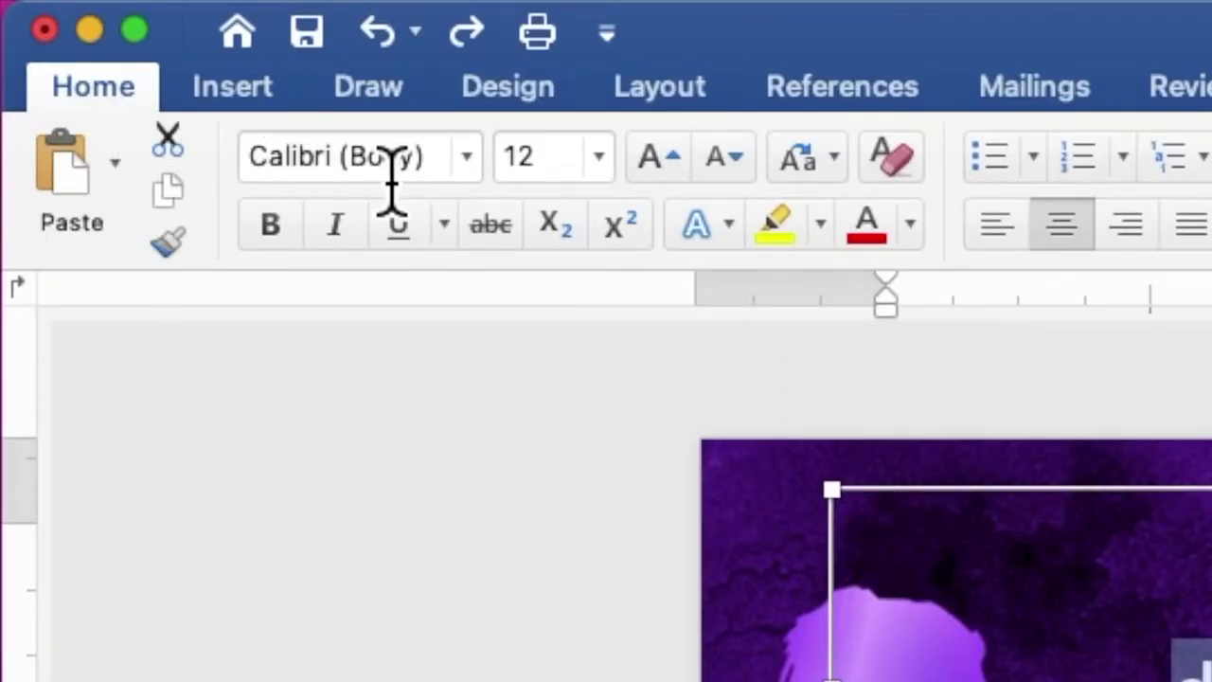
Step: Set the 'debut' title to Secret Winter font at 40 pt
left_click(469, 162)
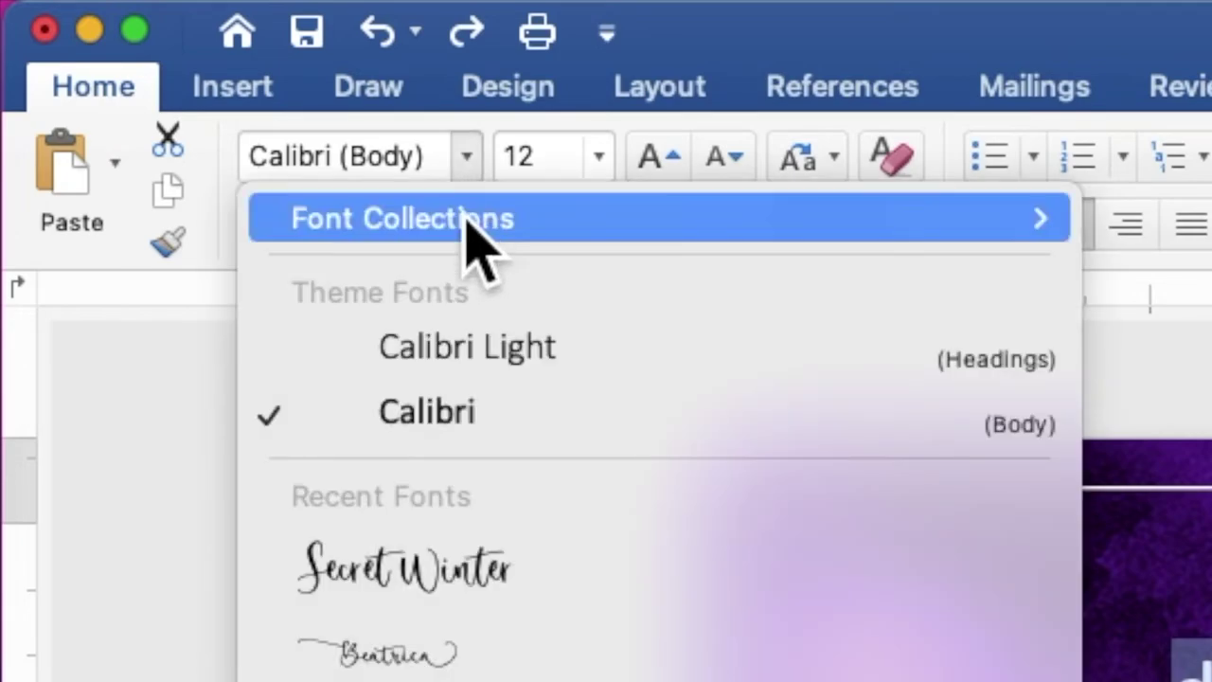
left_click(504, 580)
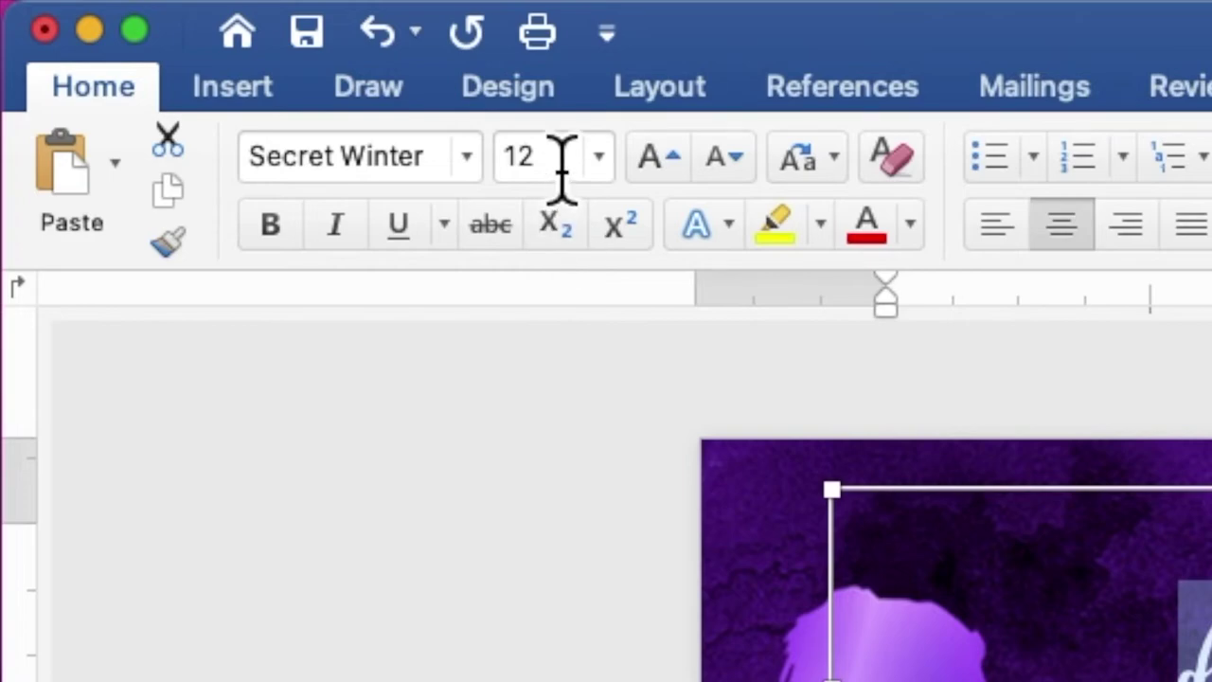
left_click(508, 163)
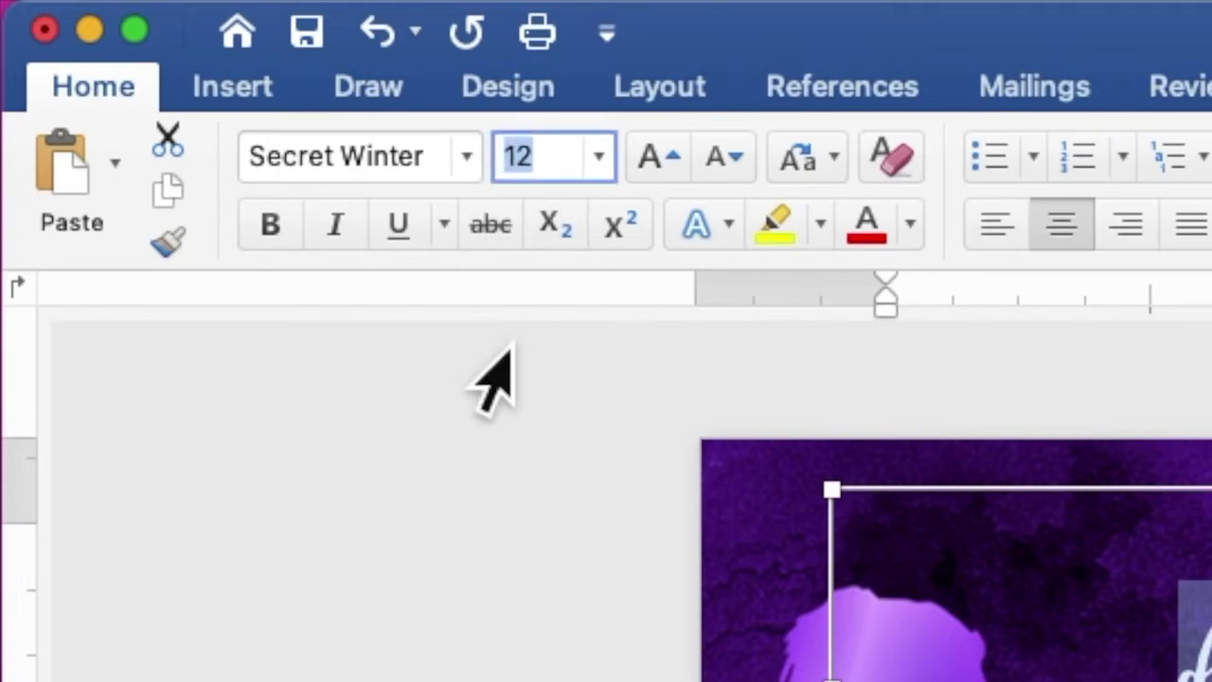
type("40")
key("Return")
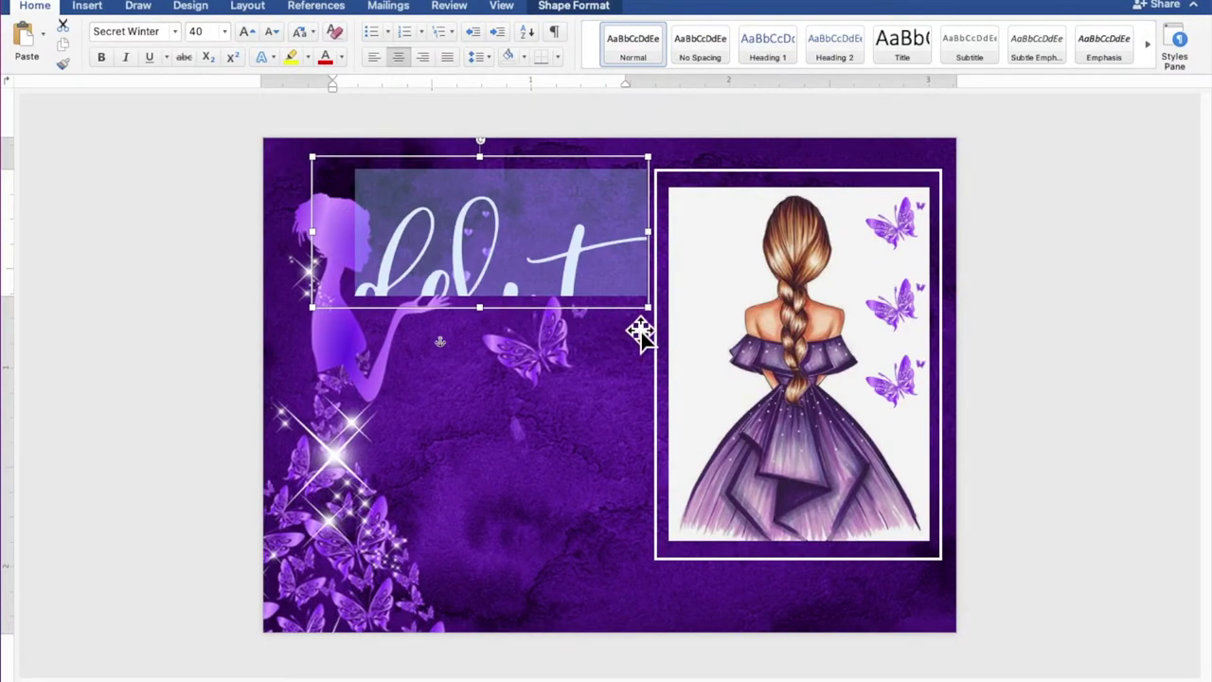
Step: Enlarge the title text box and move it slightly lower
left_click_drag(651, 319, 669, 375)
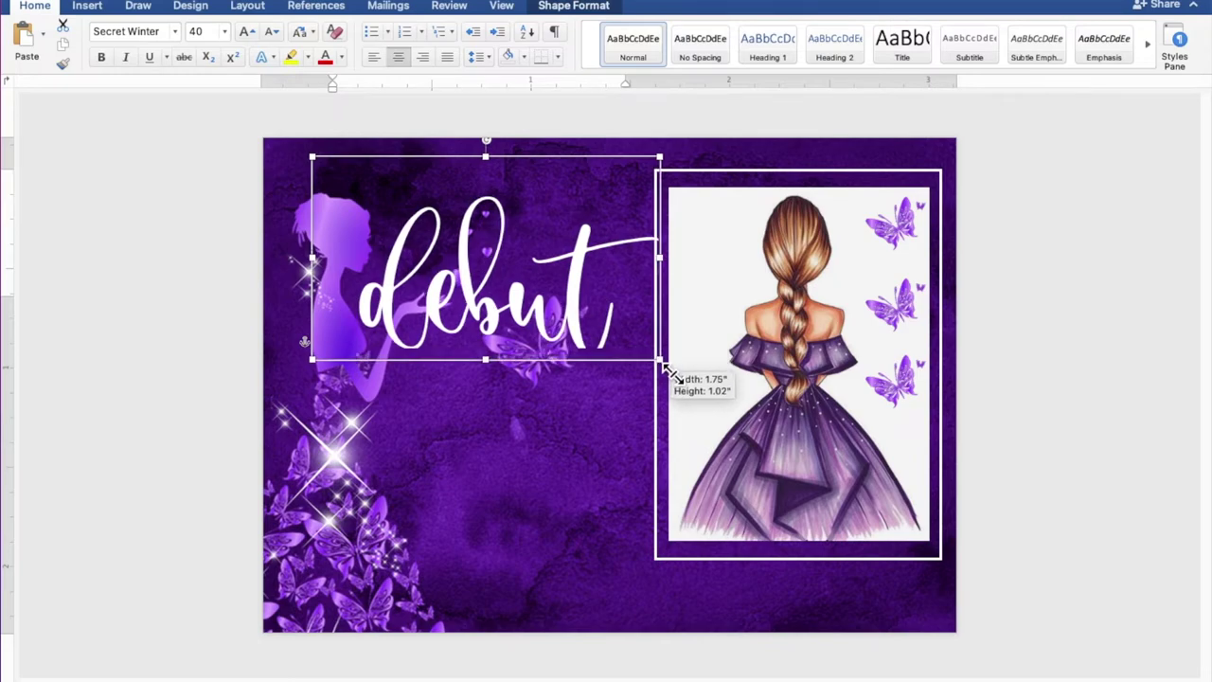
mouse_move(669, 375)
left_mouse_down()
mouse_move(614, 353)
mouse_move(632, 294)
left_mouse_up()
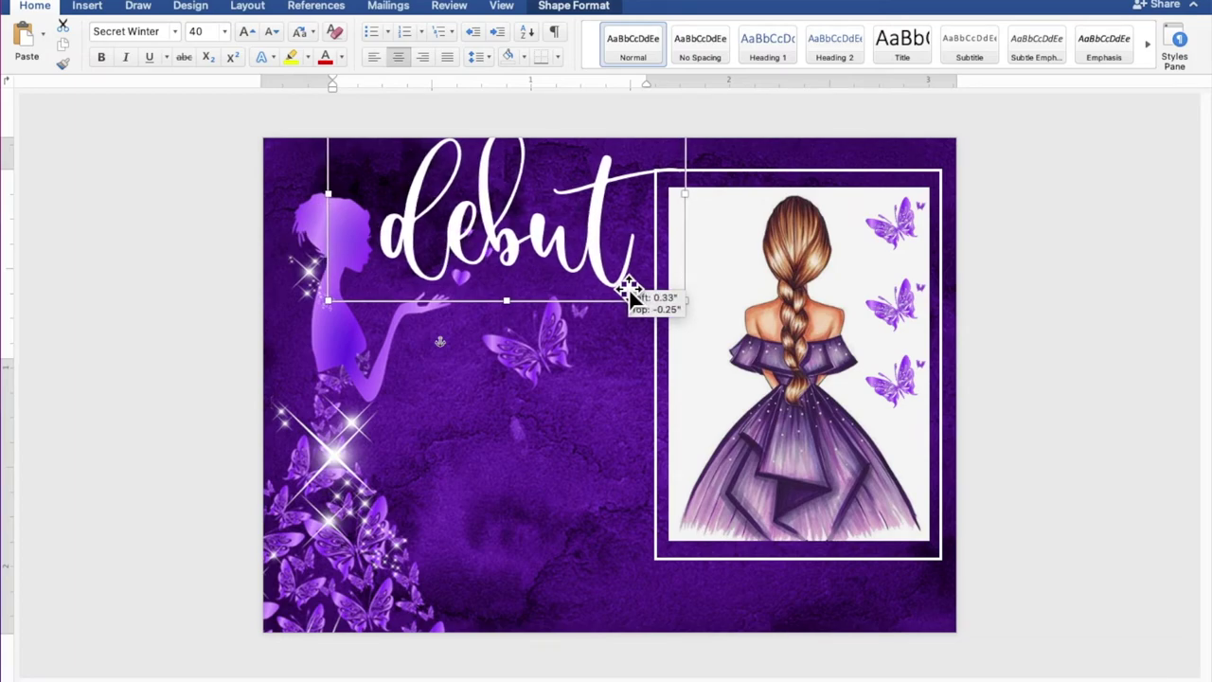
left_click_drag(631, 294, 632, 305)
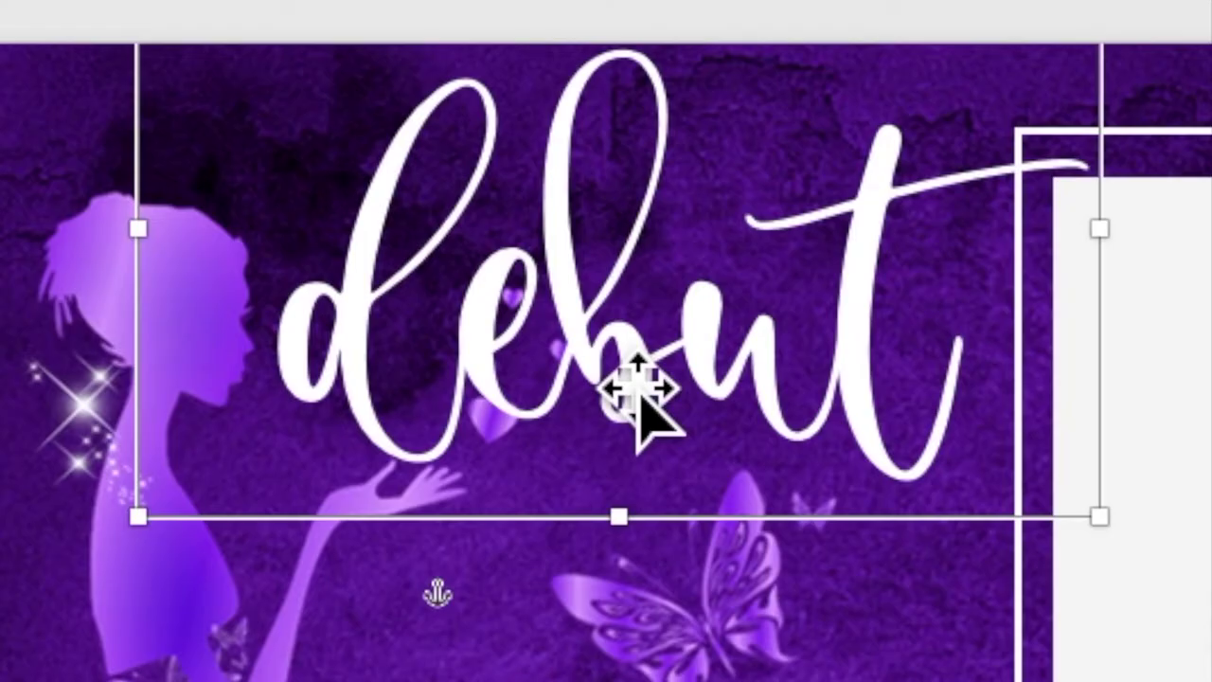
right_click(506, 262)
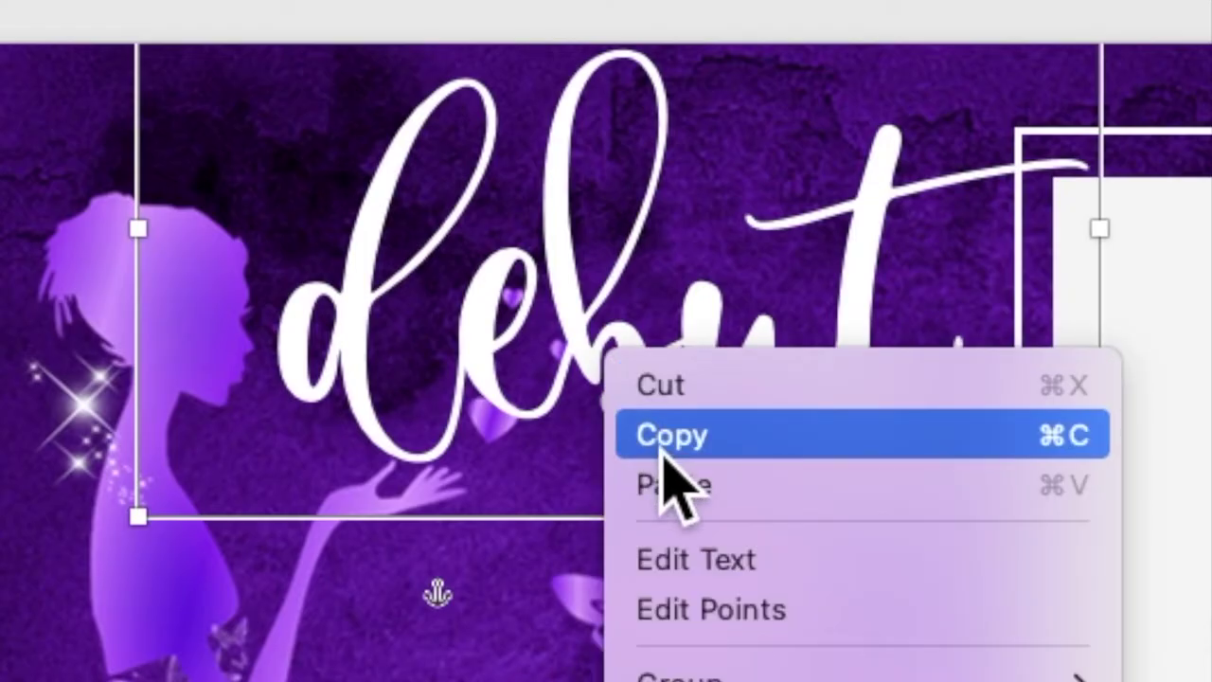
Step: Duplicate the 'debut' text box, place it below the title and enlarge it
left_click(660, 441)
right_click(576, 349)
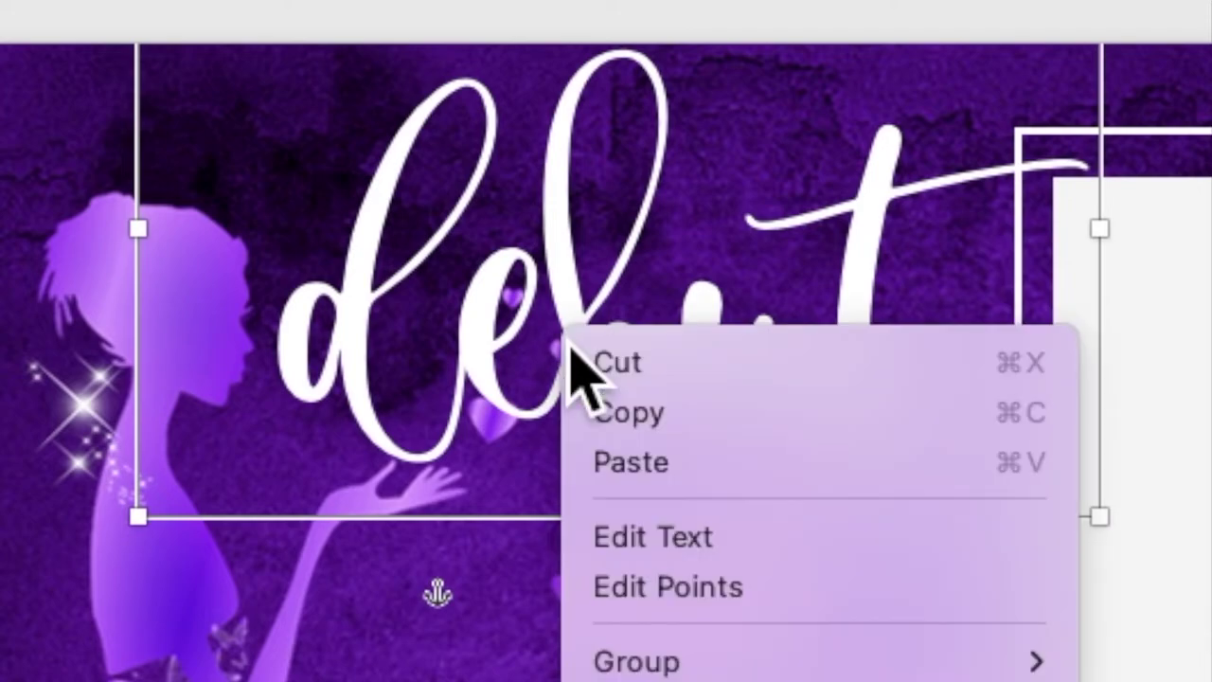
left_click(628, 468)
left_click_drag(519, 305, 455, 417)
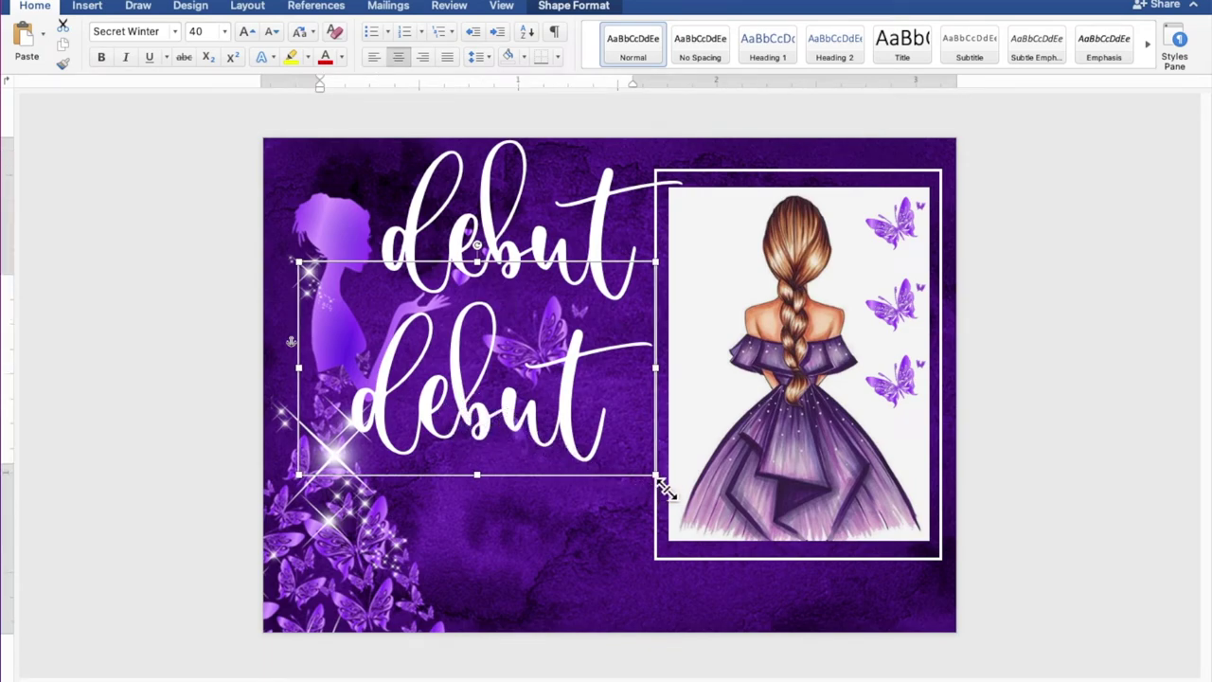
left_click_drag(660, 483, 822, 592)
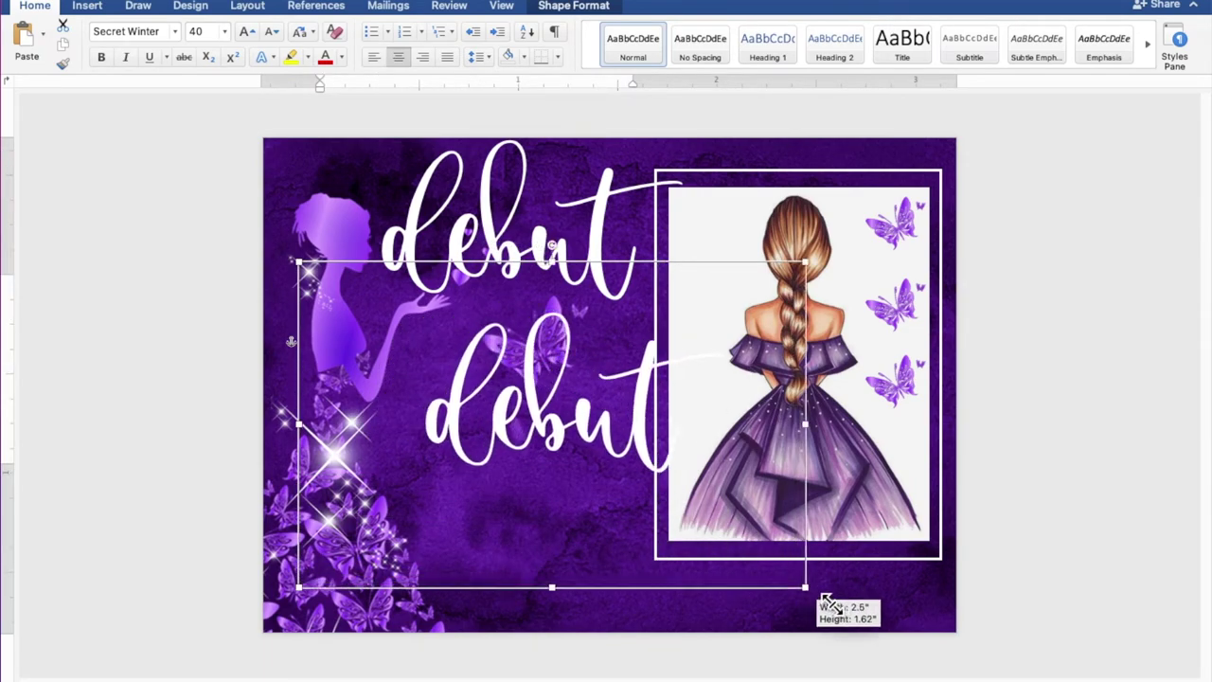
Step: Replace the duplicate's text with the celebrant's first name and select it all
left_click_drag(706, 464, 452, 450)
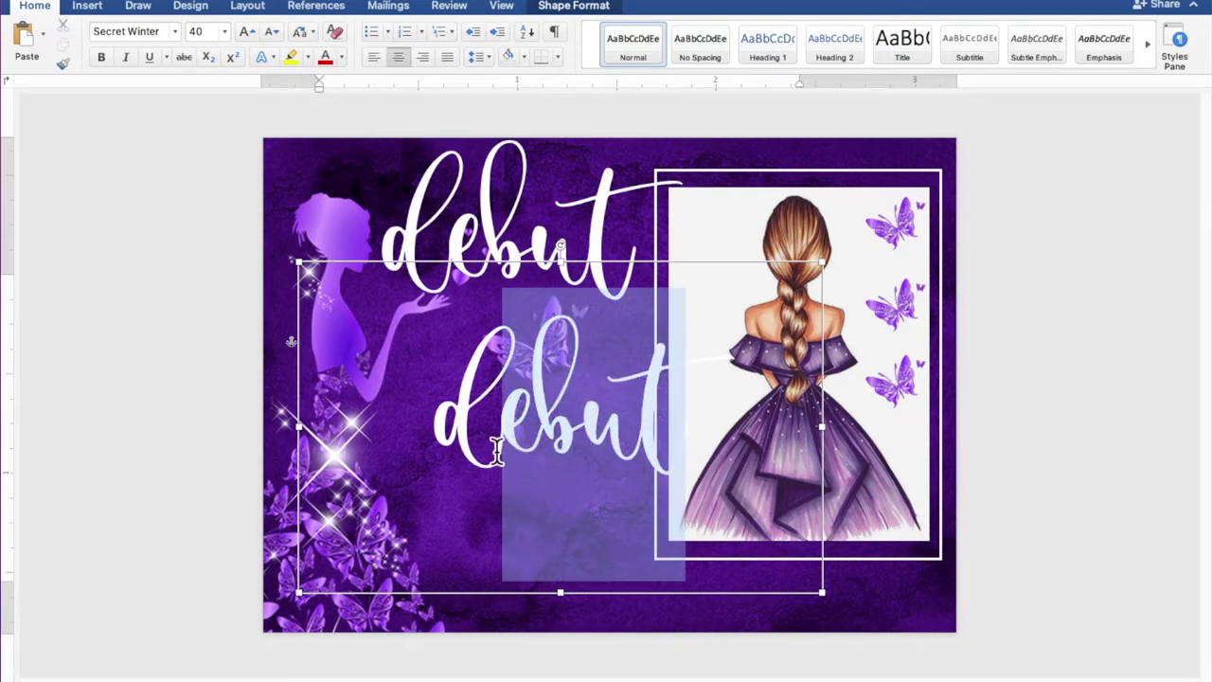
type("C")
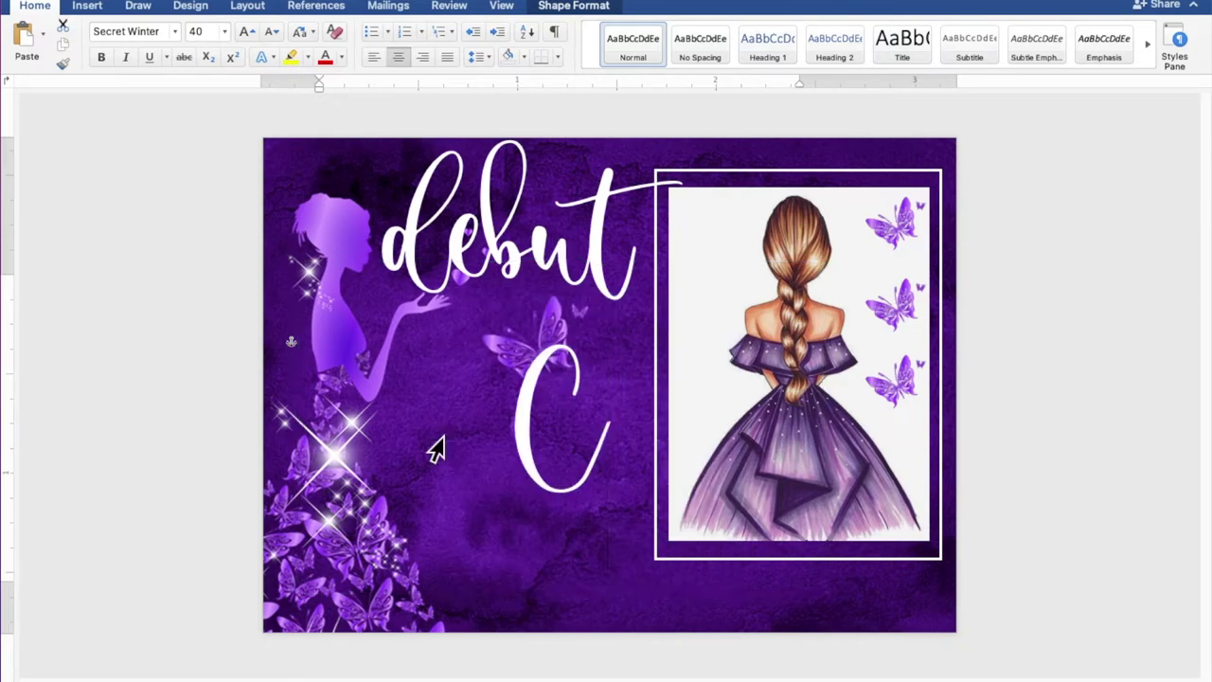
type("assy")
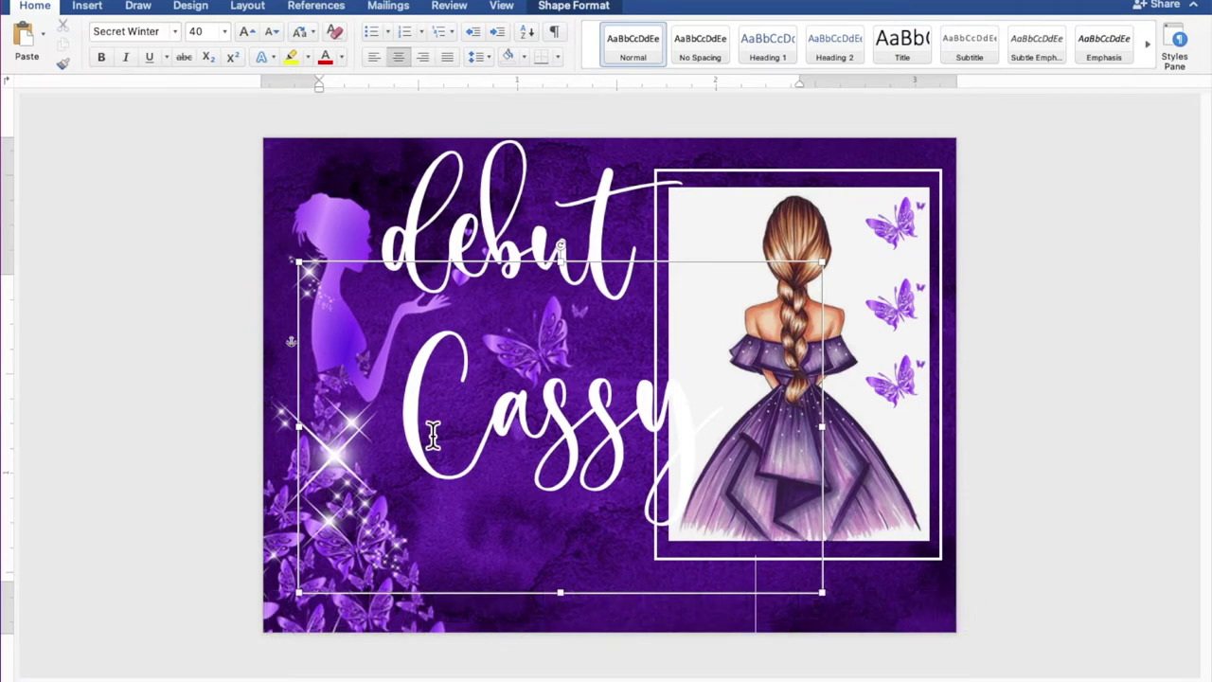
key("ctrl+a")
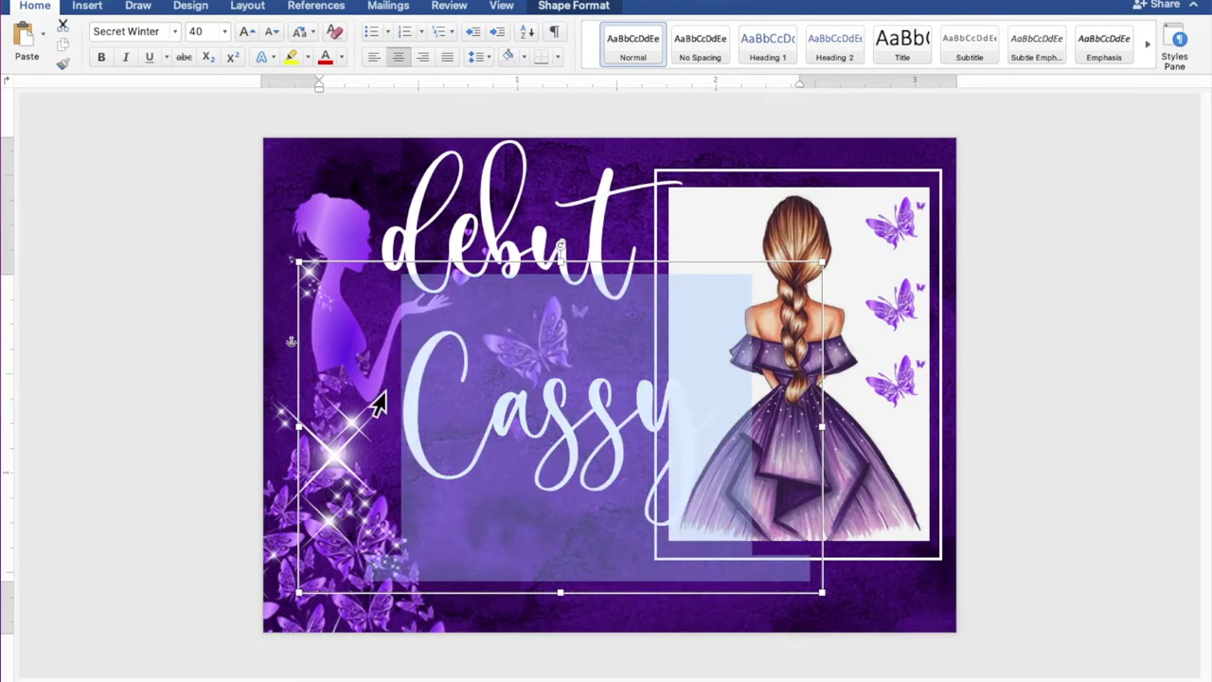
left_click(386, 129)
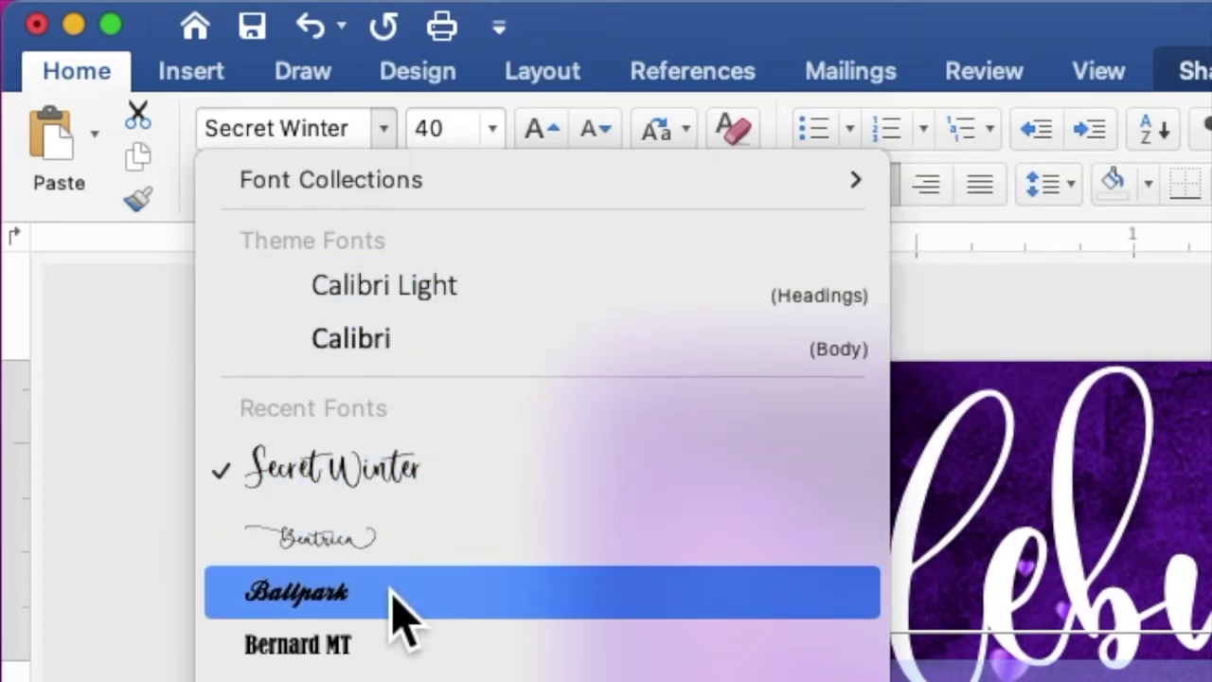
left_click(404, 616)
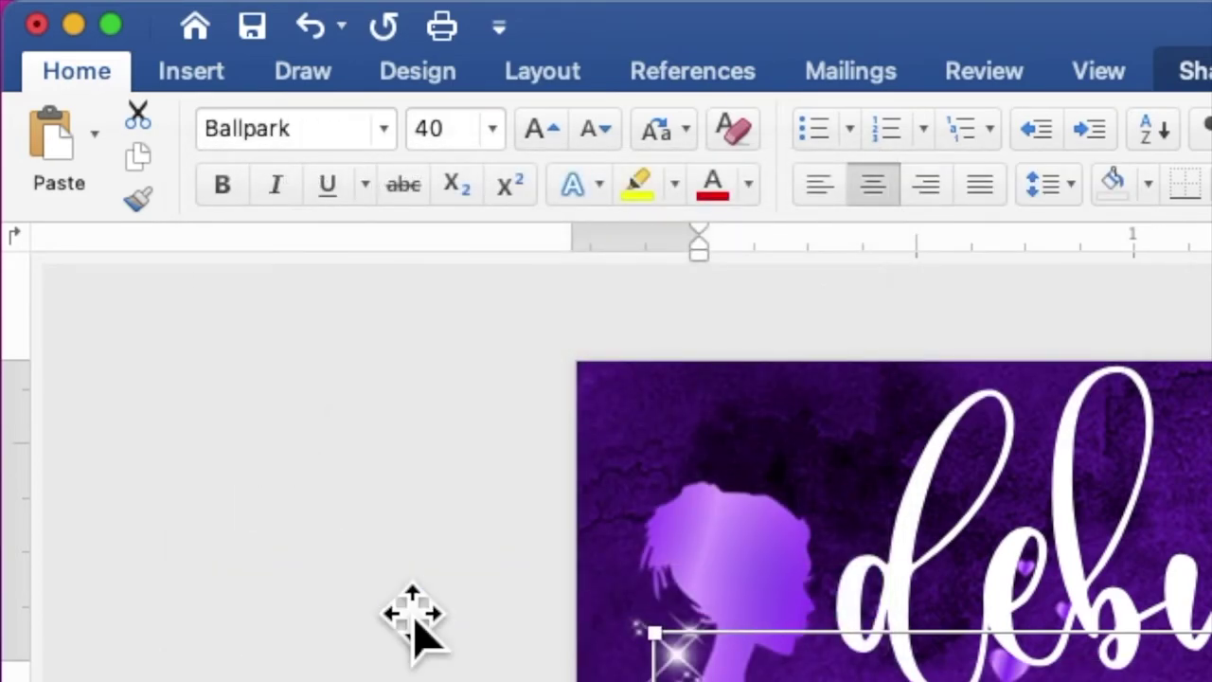
left_click(423, 142)
type("3")
key("Return")
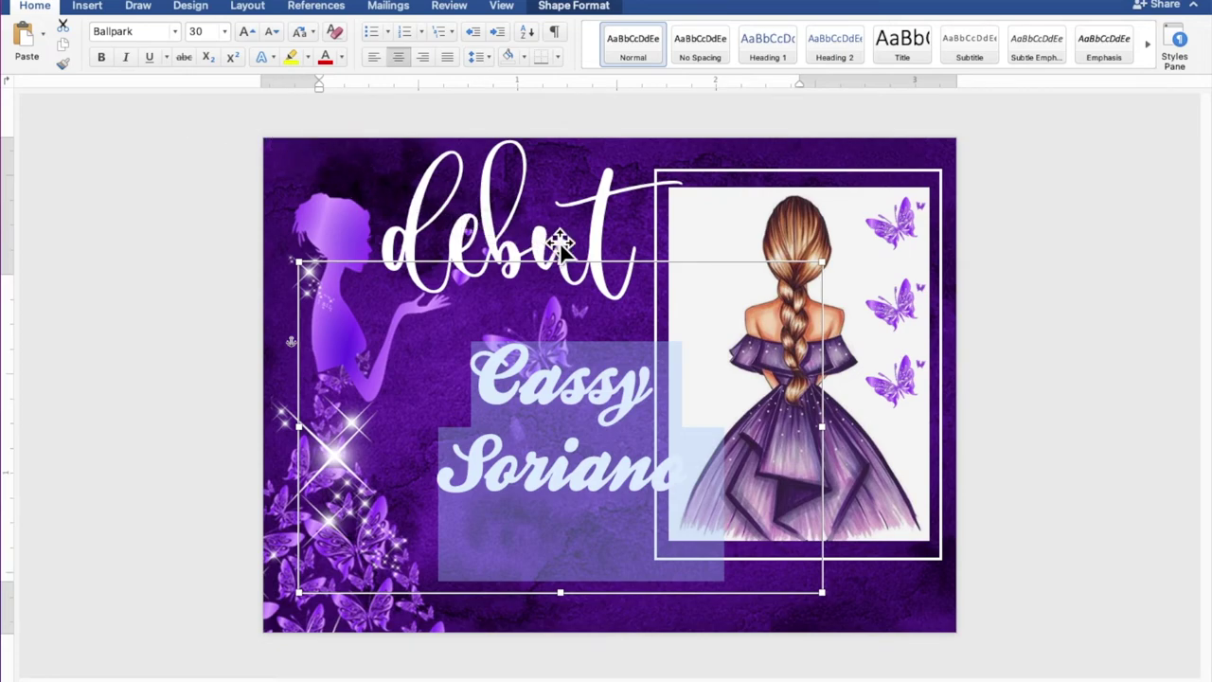
Step: Shrink the name text box and place it beneath the debut title
left_click_drag(829, 284, 649, 384)
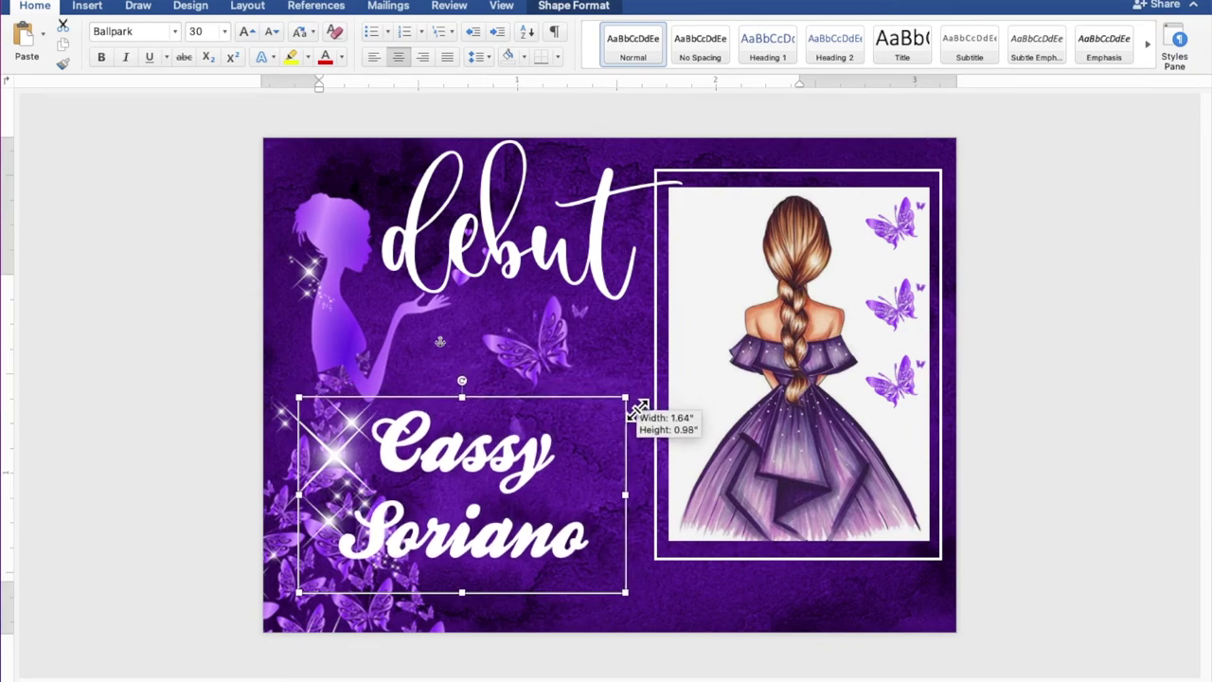
left_click_drag(648, 384, 627, 400)
left_click_drag(573, 454, 618, 380)
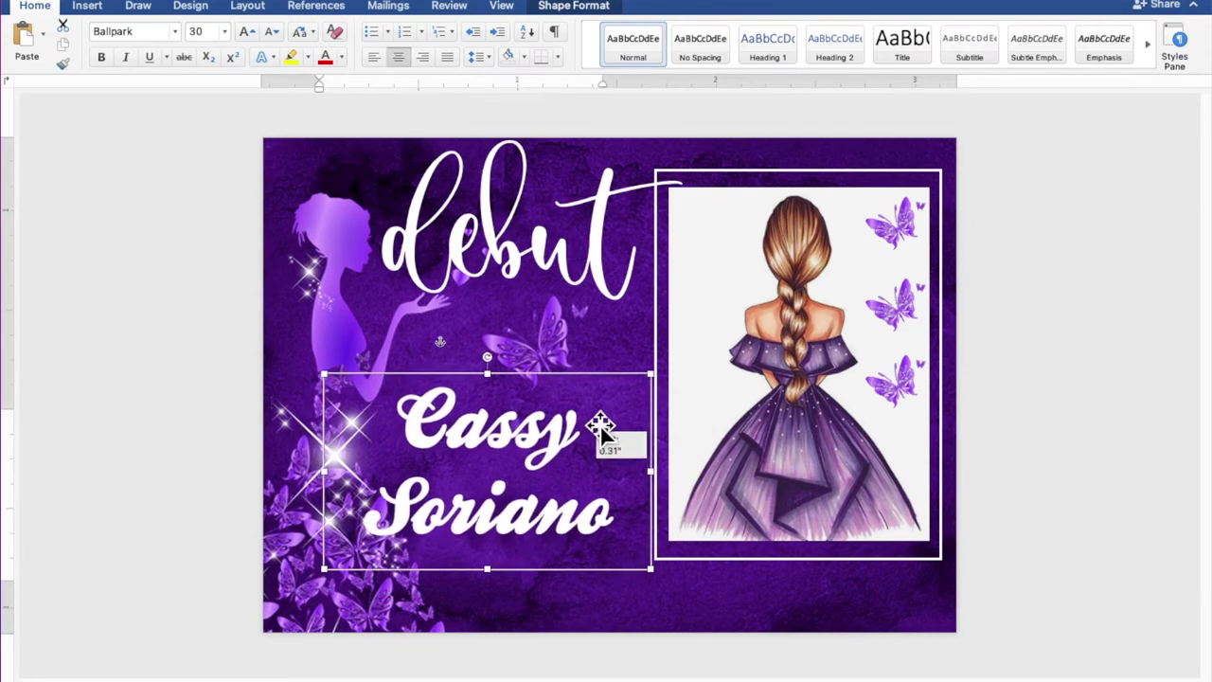
left_click_drag(618, 379, 622, 386)
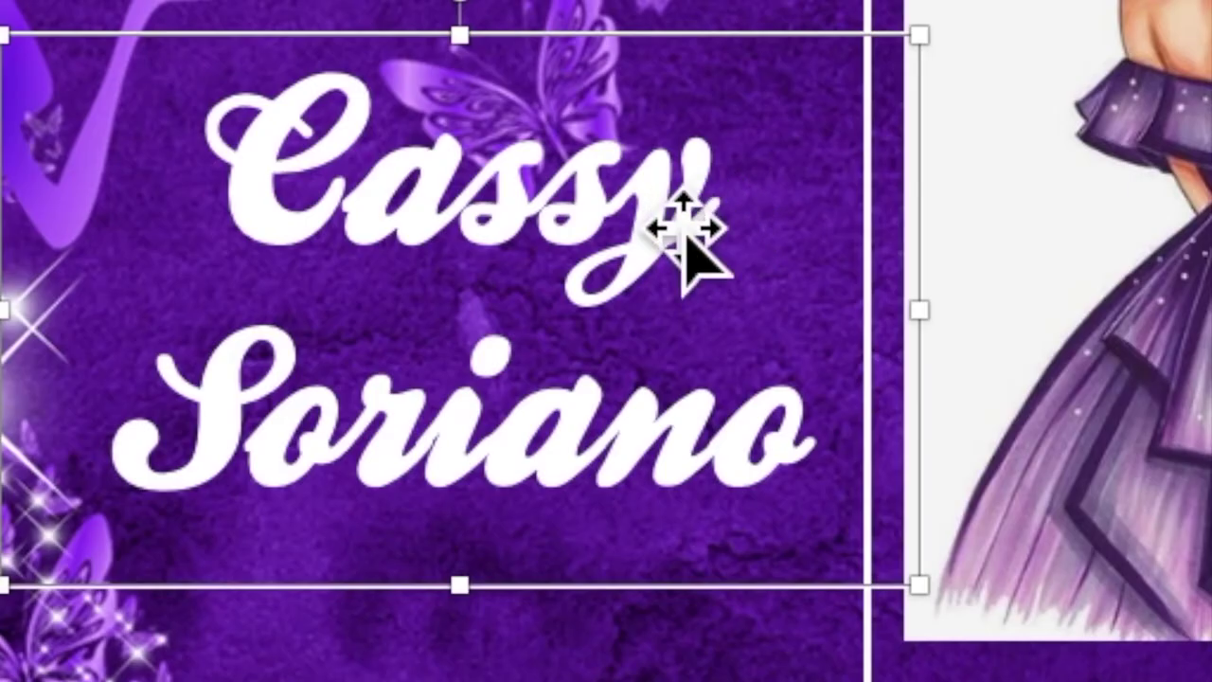
Step: Duplicate the name text box and move the copy lower on the card
right_click(581, 387)
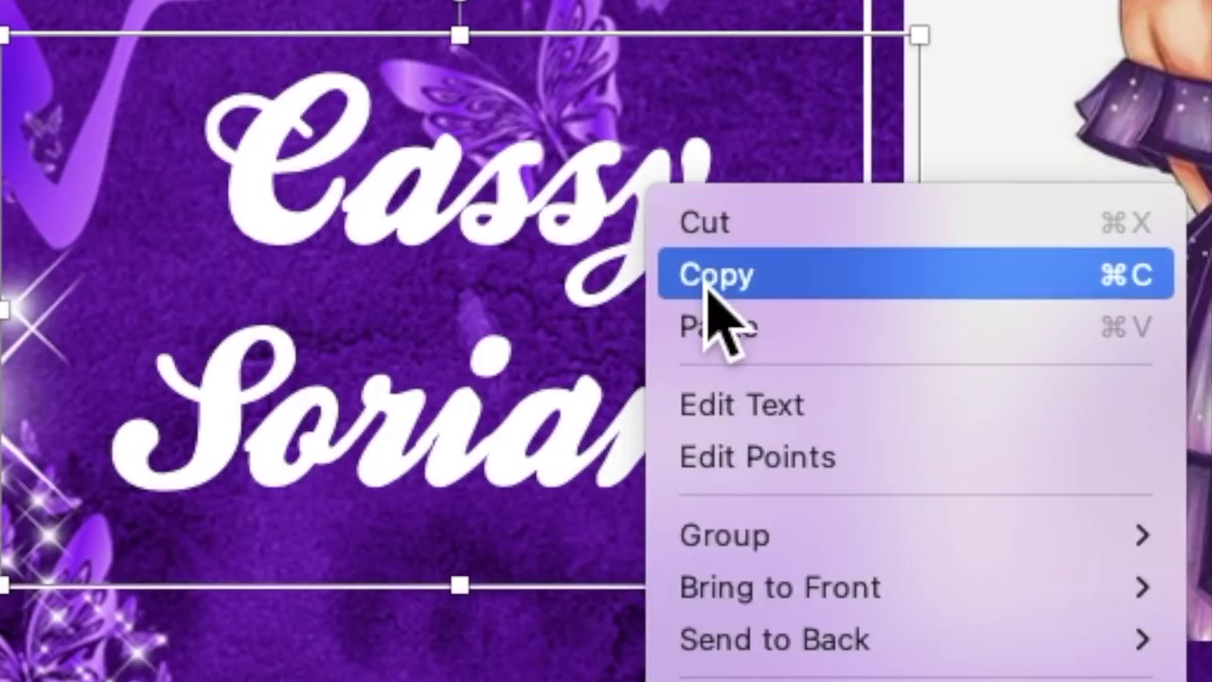
left_click(709, 284)
right_click(633, 227)
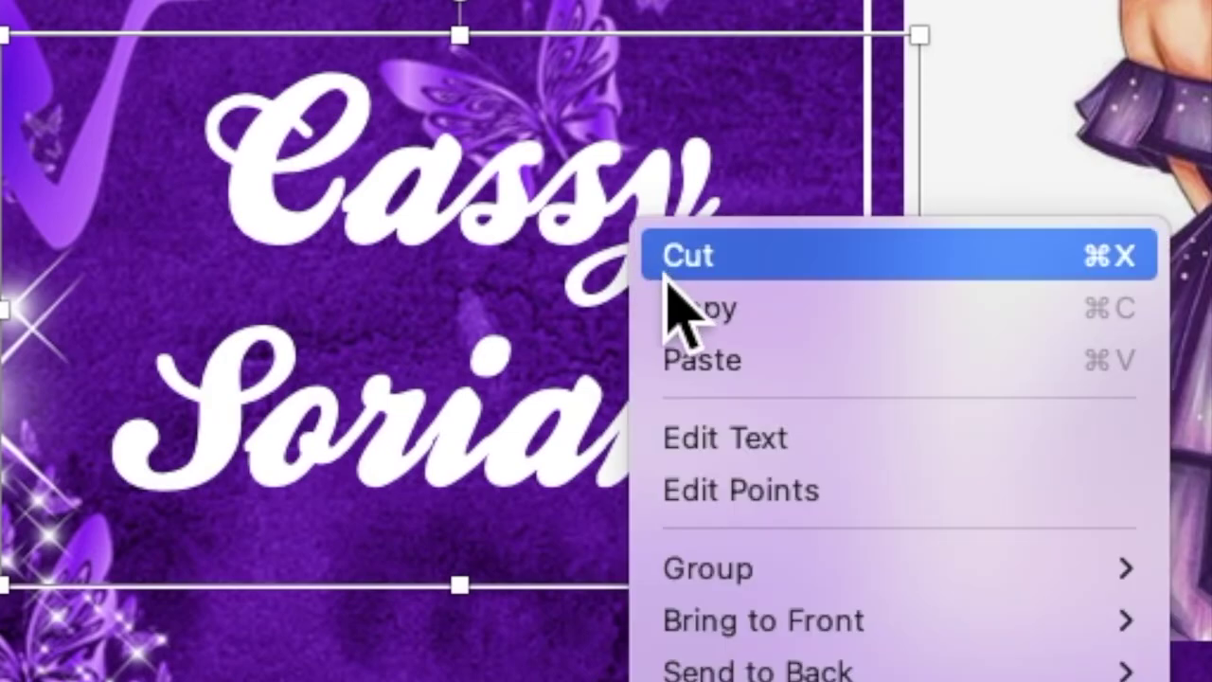
left_click(696, 369)
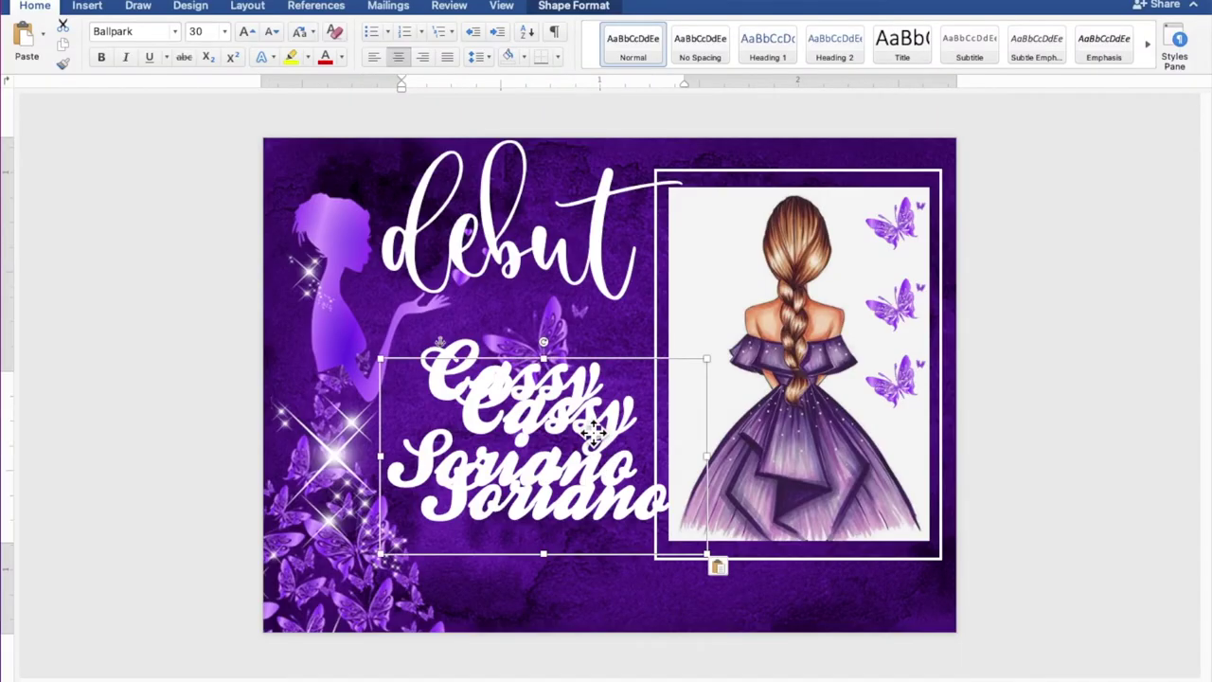
left_click_drag(592, 431, 572, 503)
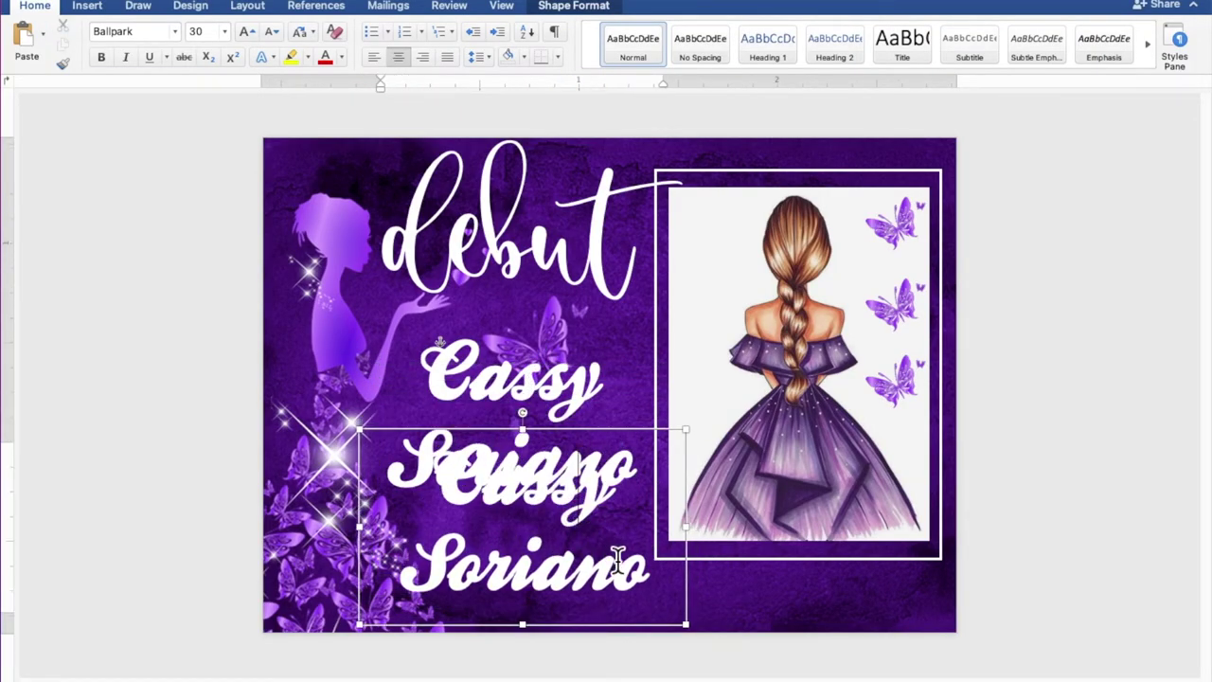
Step: Replace the copy's text with 9-25-2022 and set it to 15 pt
left_click_drag(659, 577, 449, 516)
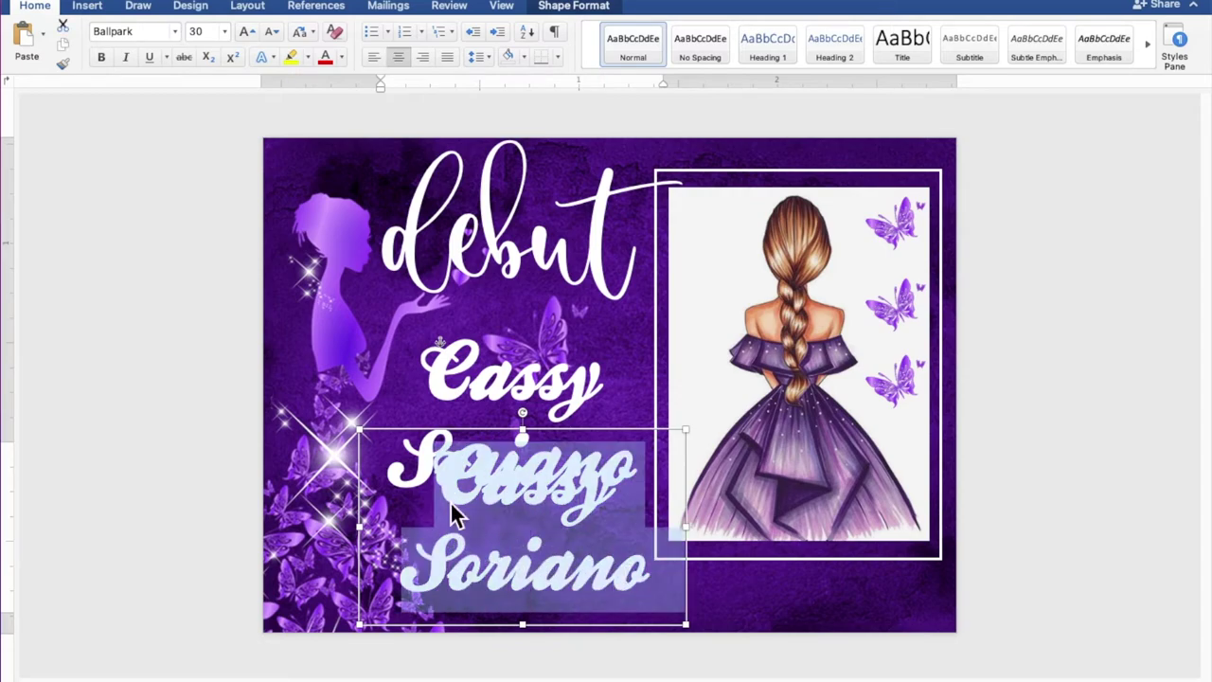
type("9-")
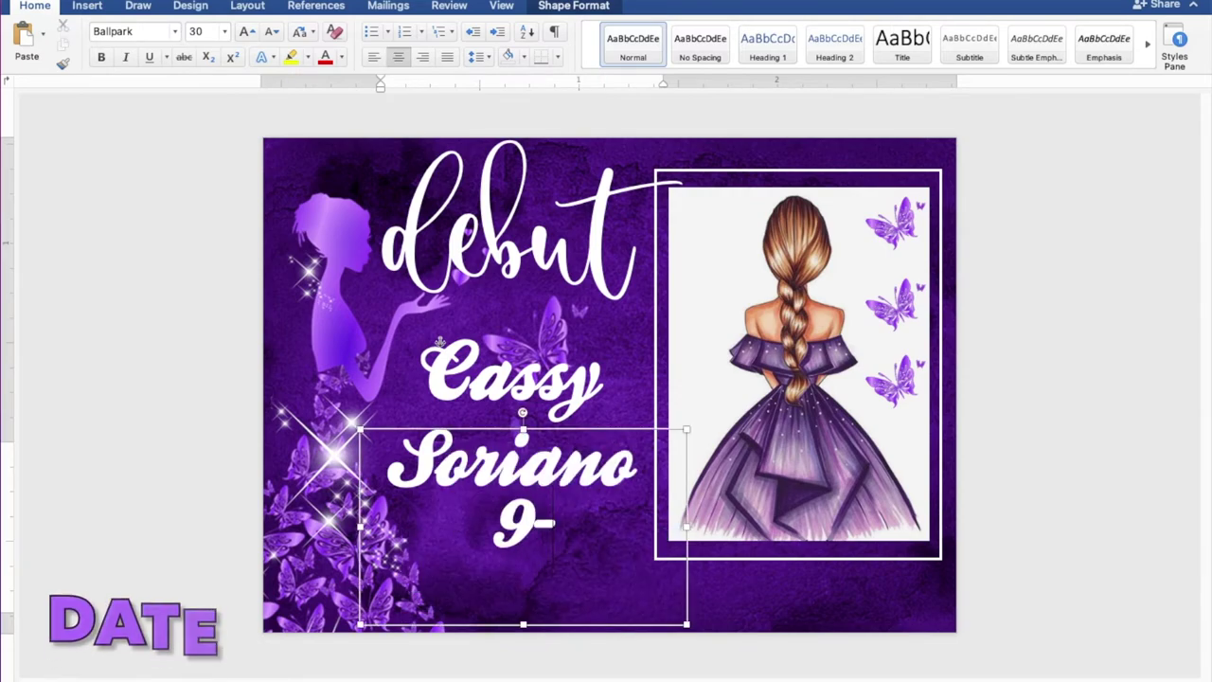
type("25-2022")
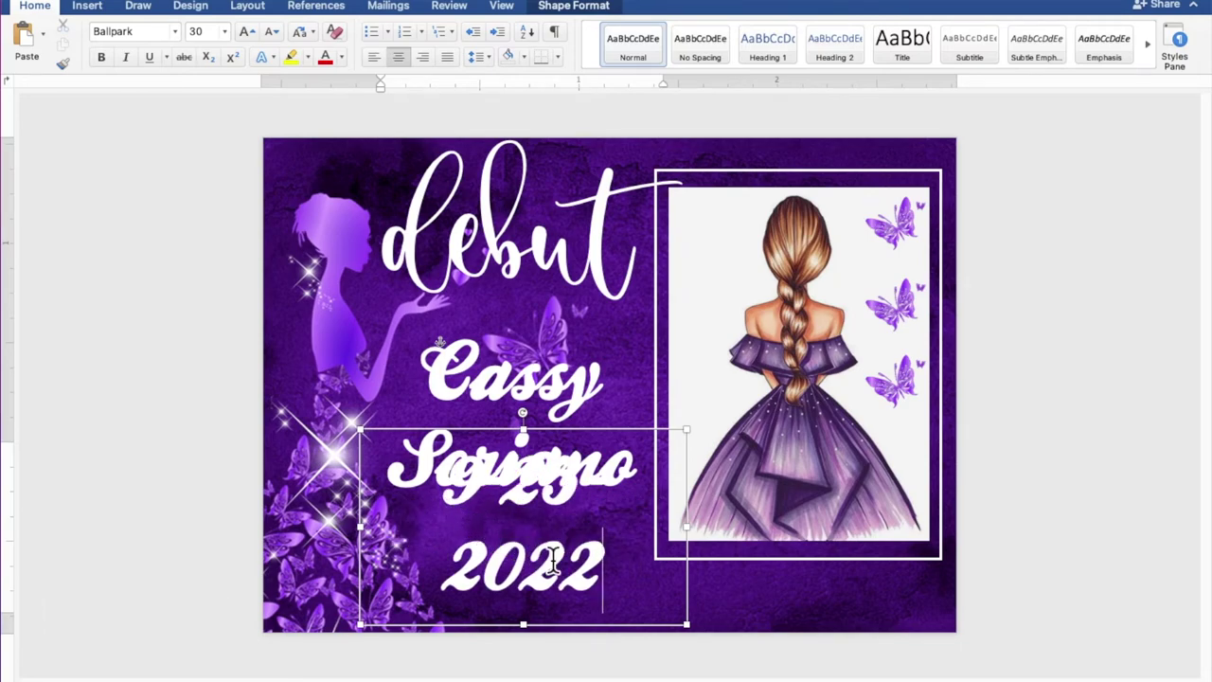
left_click_drag(621, 582, 444, 509)
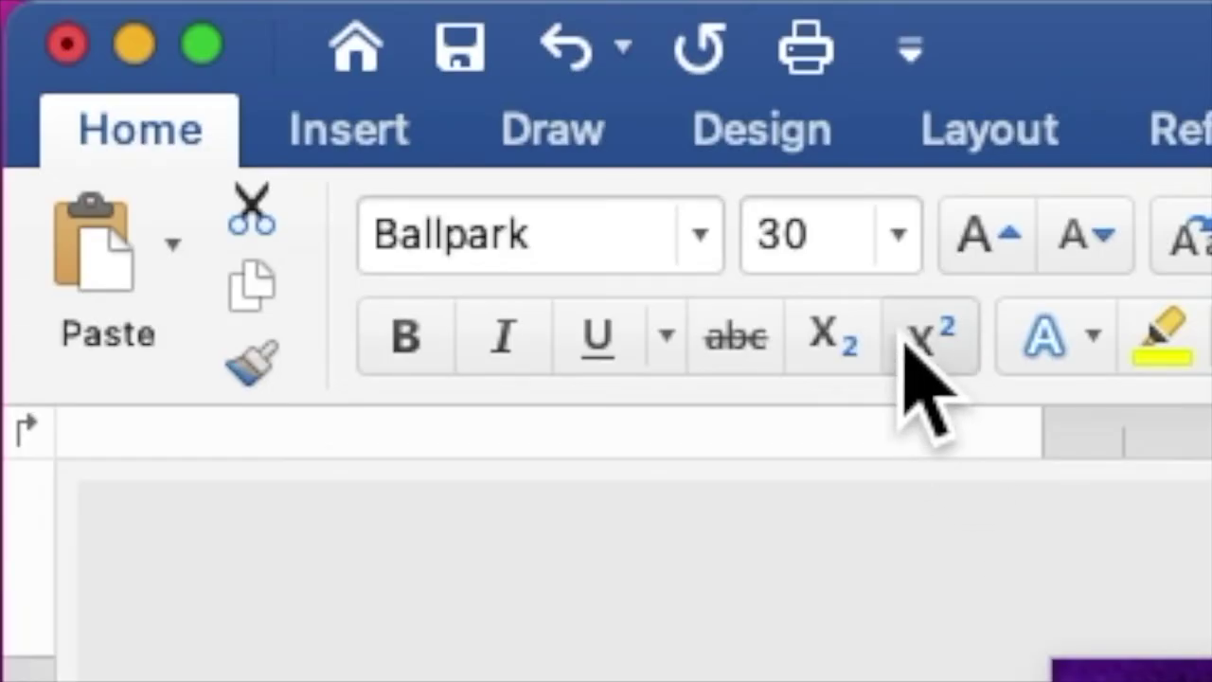
left_click(211, 32)
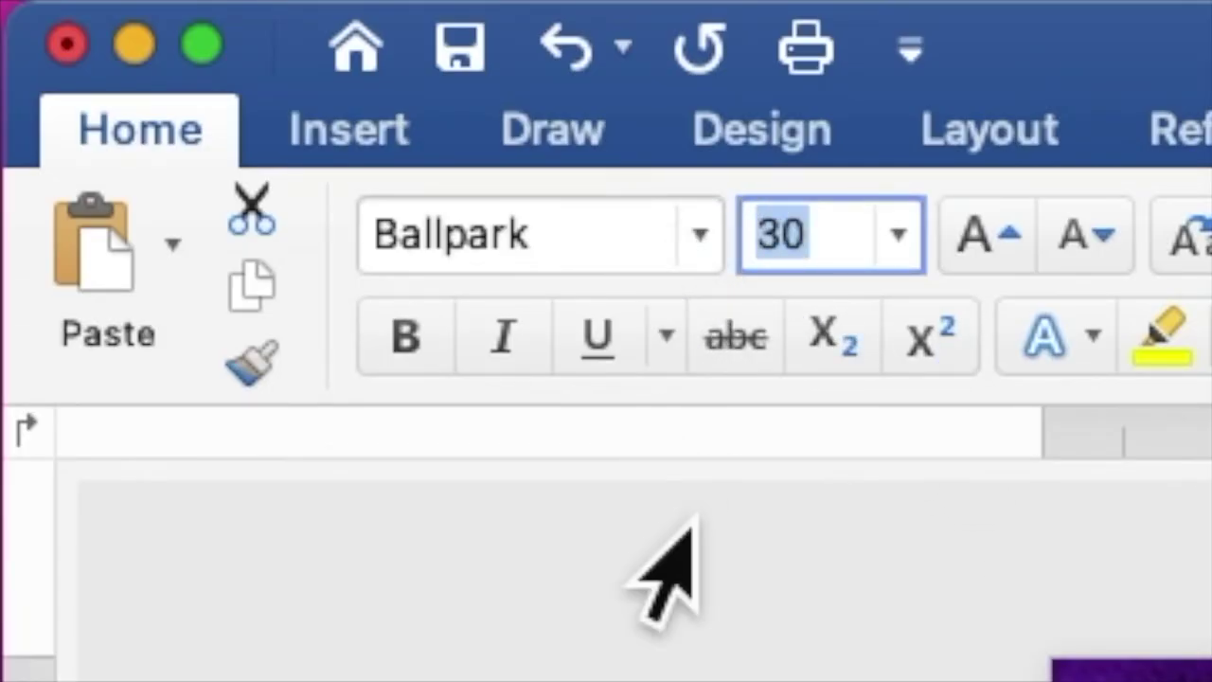
type("15")
key("Return")
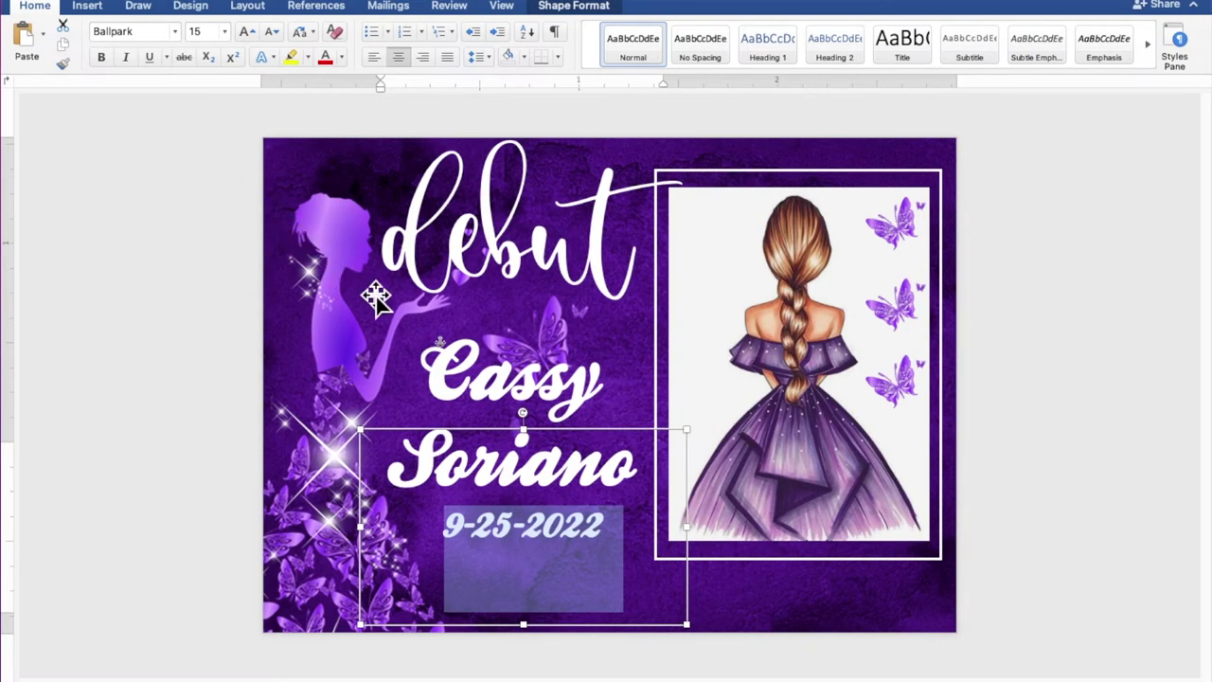
Step: Shrink the date box and position it just below Soriano
left_click_drag(698, 448, 618, 541)
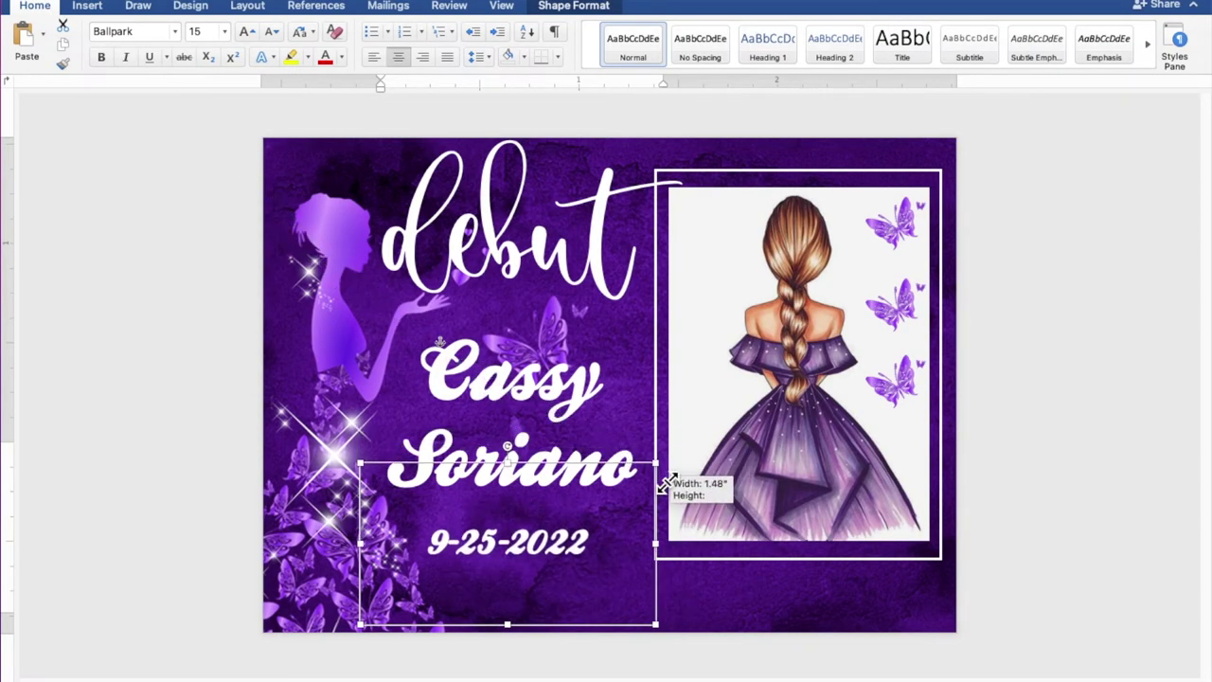
mouse_move(618, 541)
left_mouse_down()
mouse_move(594, 542)
mouse_move(587, 559)
mouse_move(616, 514)
left_mouse_up()
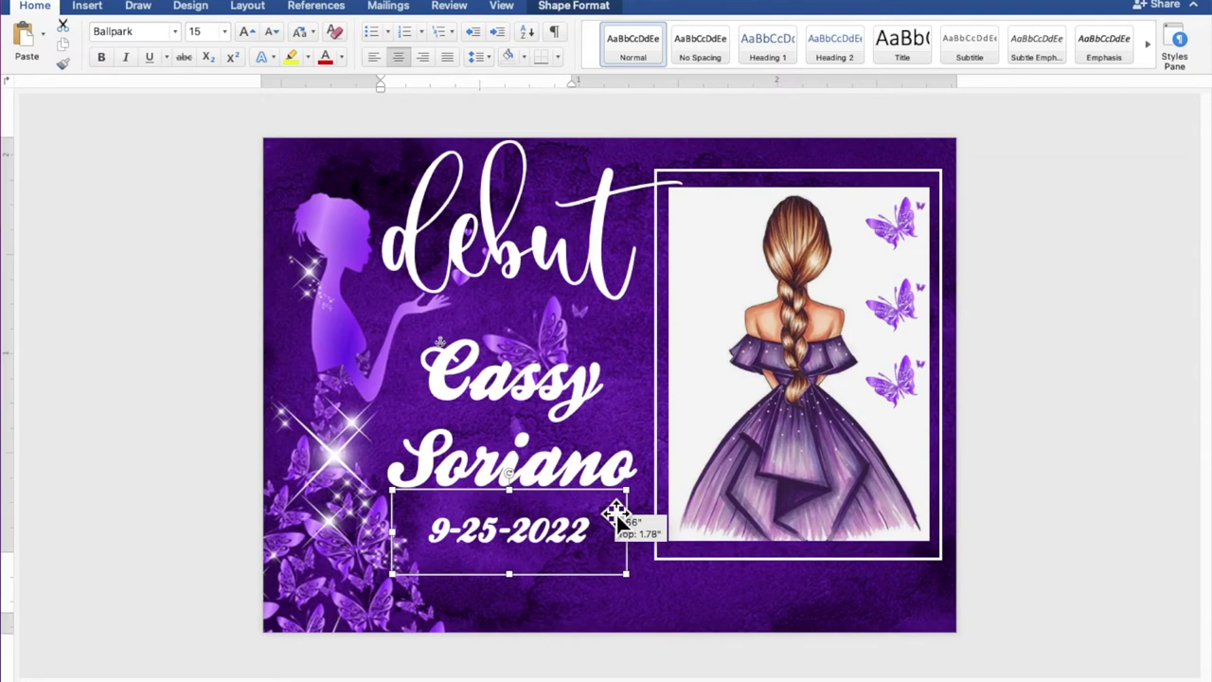
left_click(530, 232)
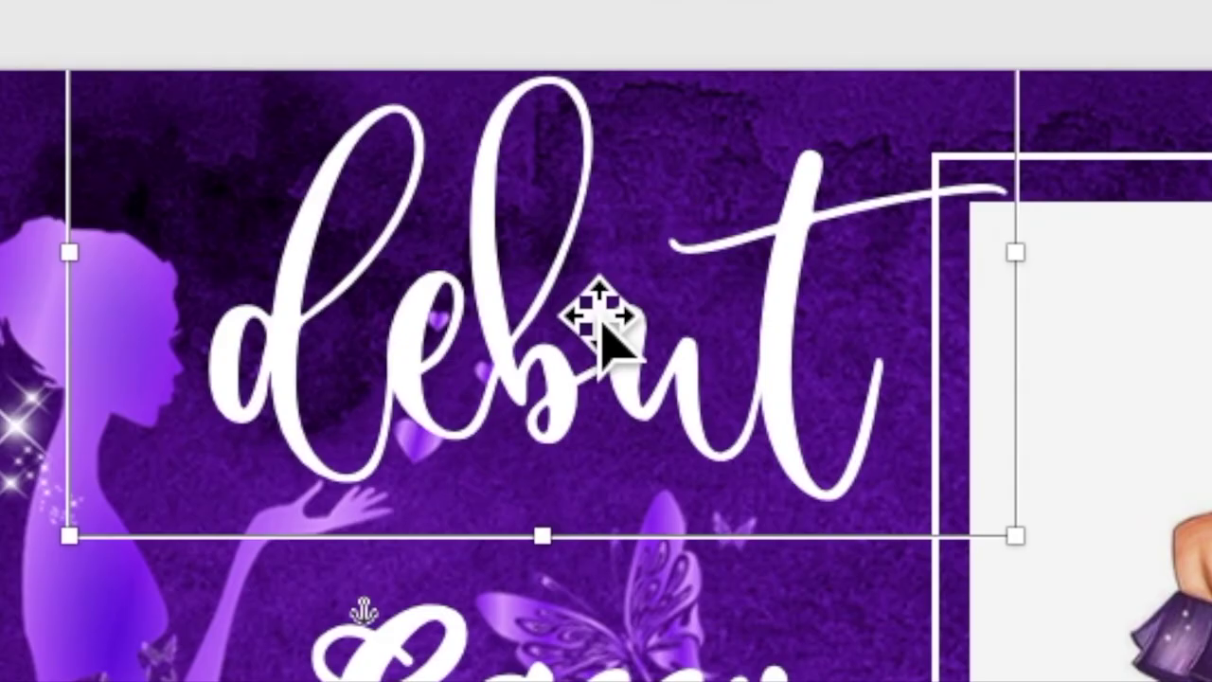
Step: Duplicate the script debut title box and move the copy to the card's bottom
right_click(568, 284)
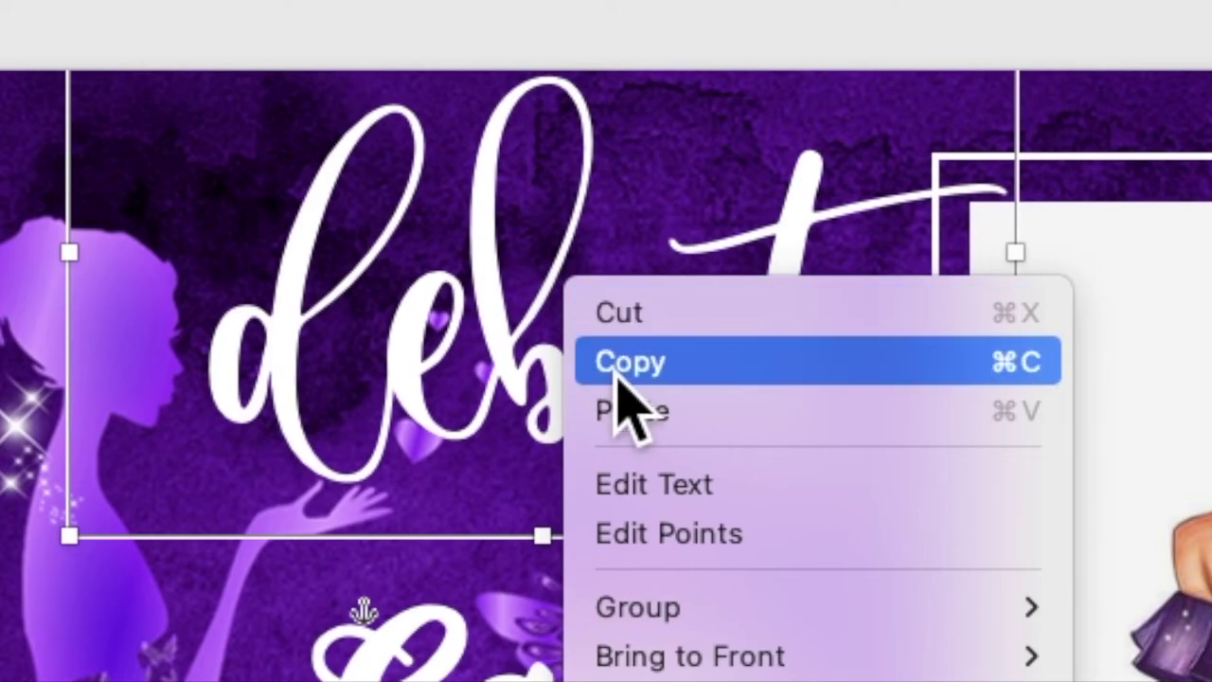
left_click(618, 374)
right_click(568, 301)
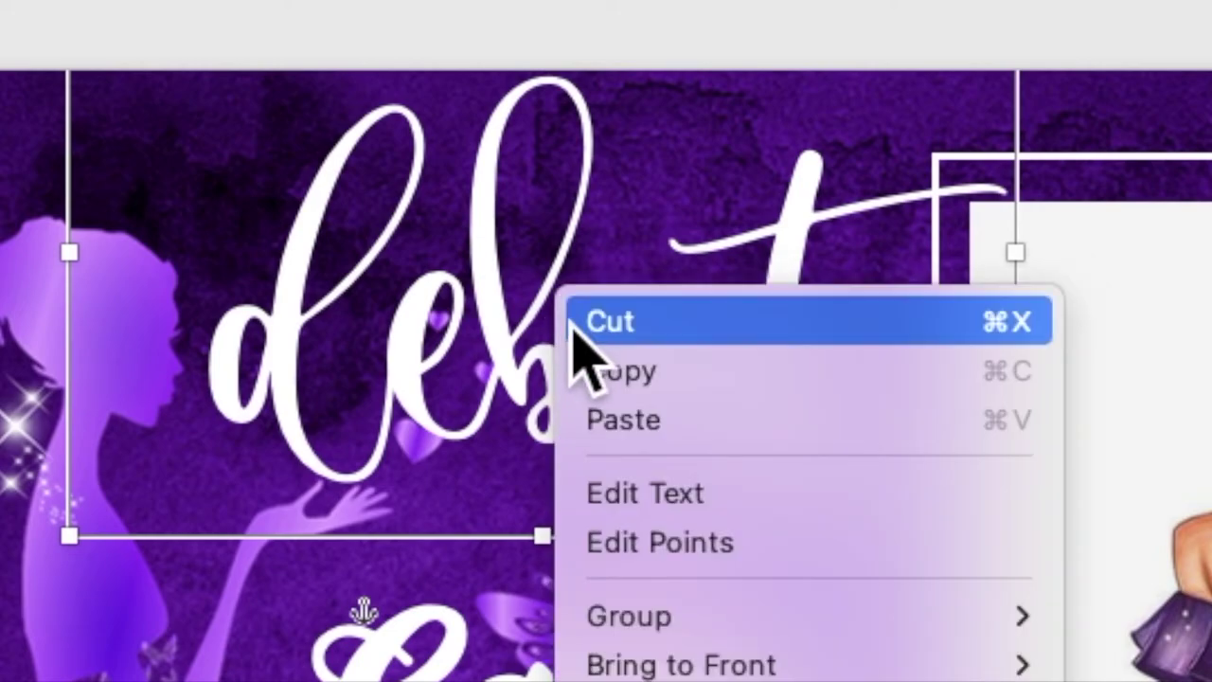
left_click(615, 428)
left_click_drag(545, 275, 689, 568)
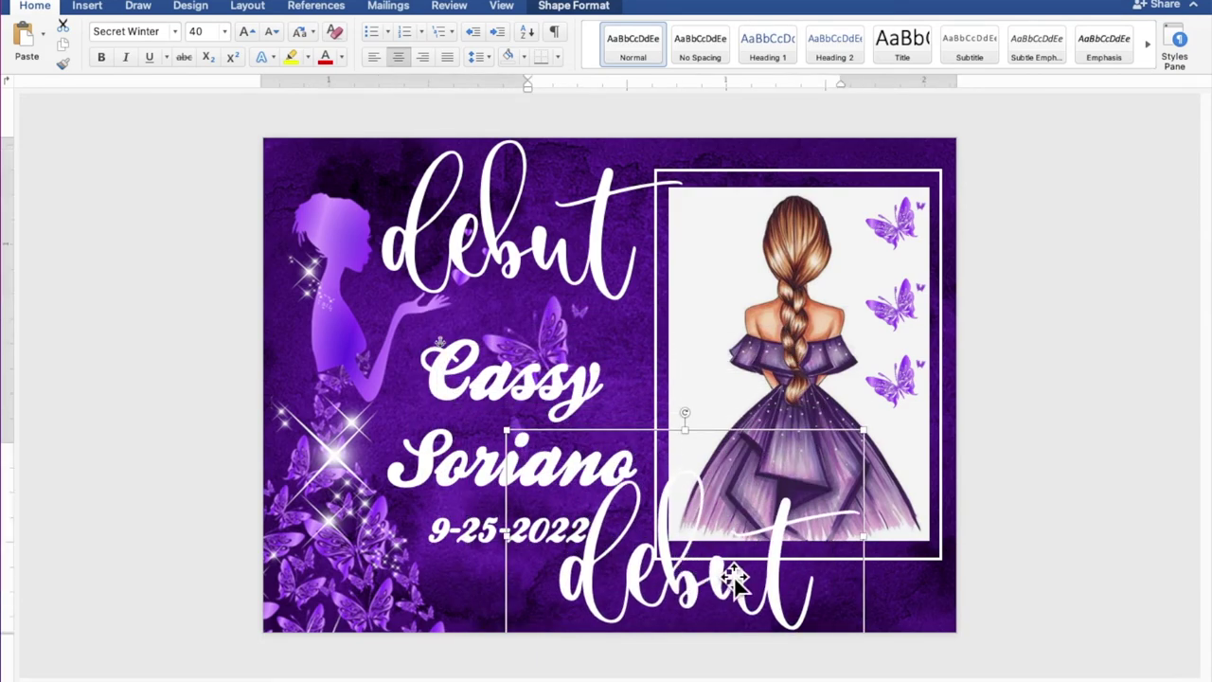
Step: Set the bottom copy's text to 10 pt
left_click_drag(796, 578, 585, 554)
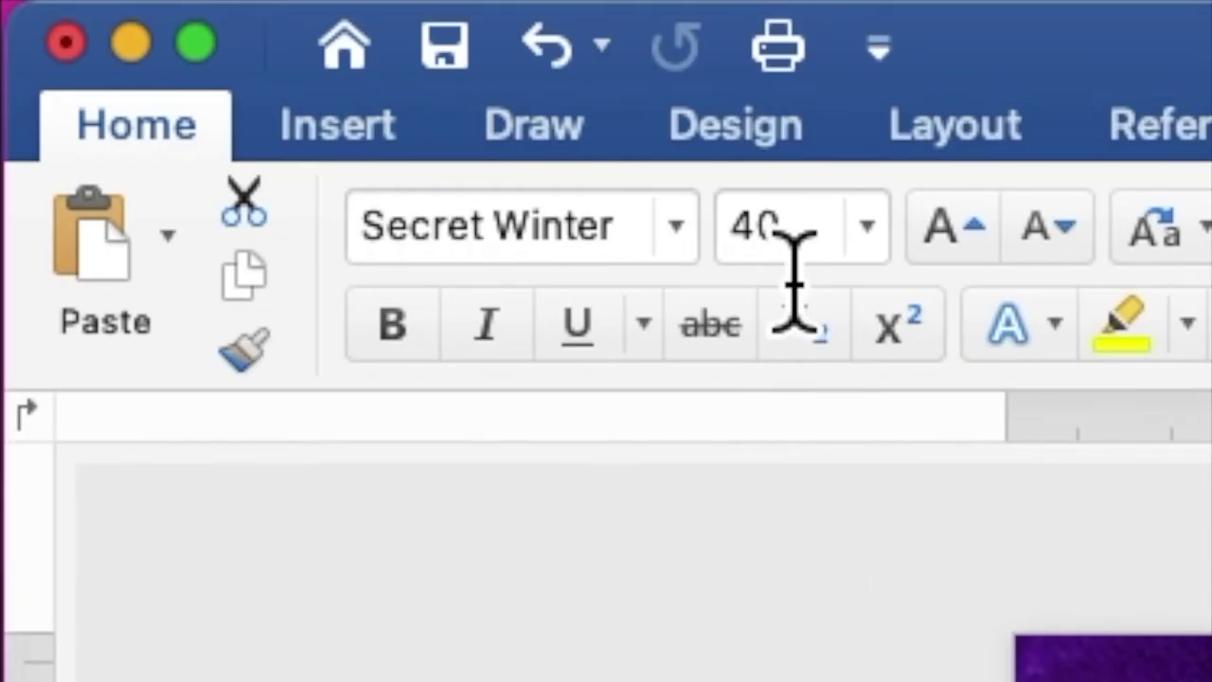
left_click(199, 34)
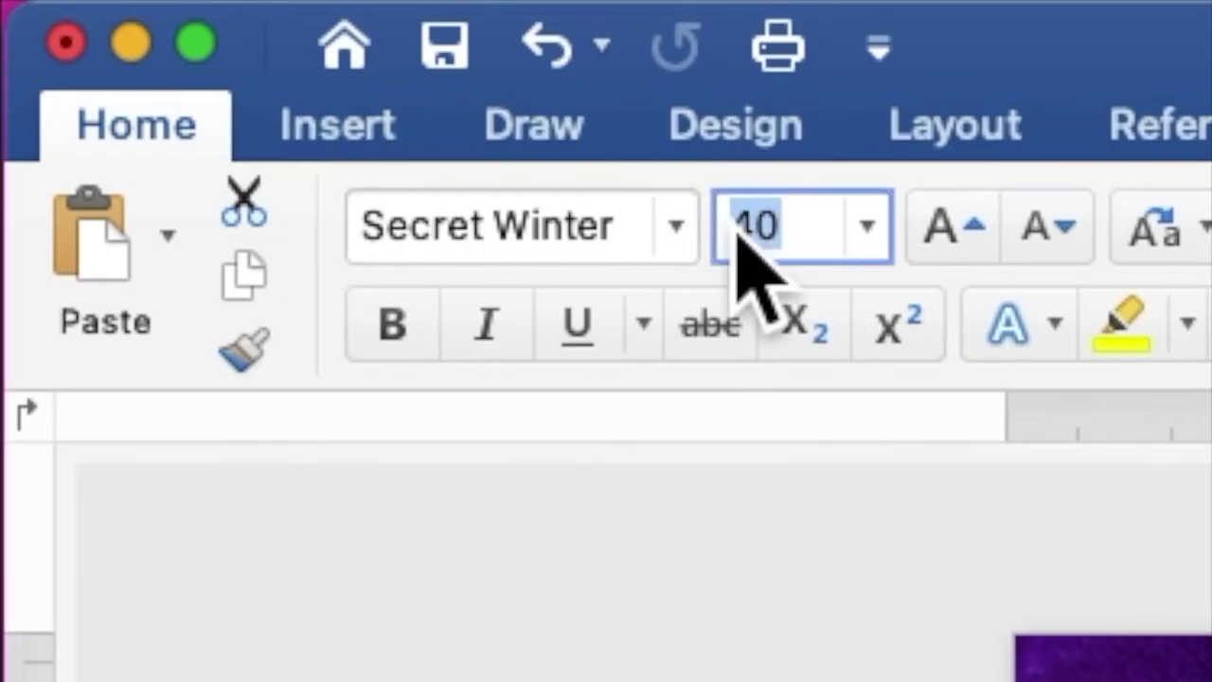
type("1")
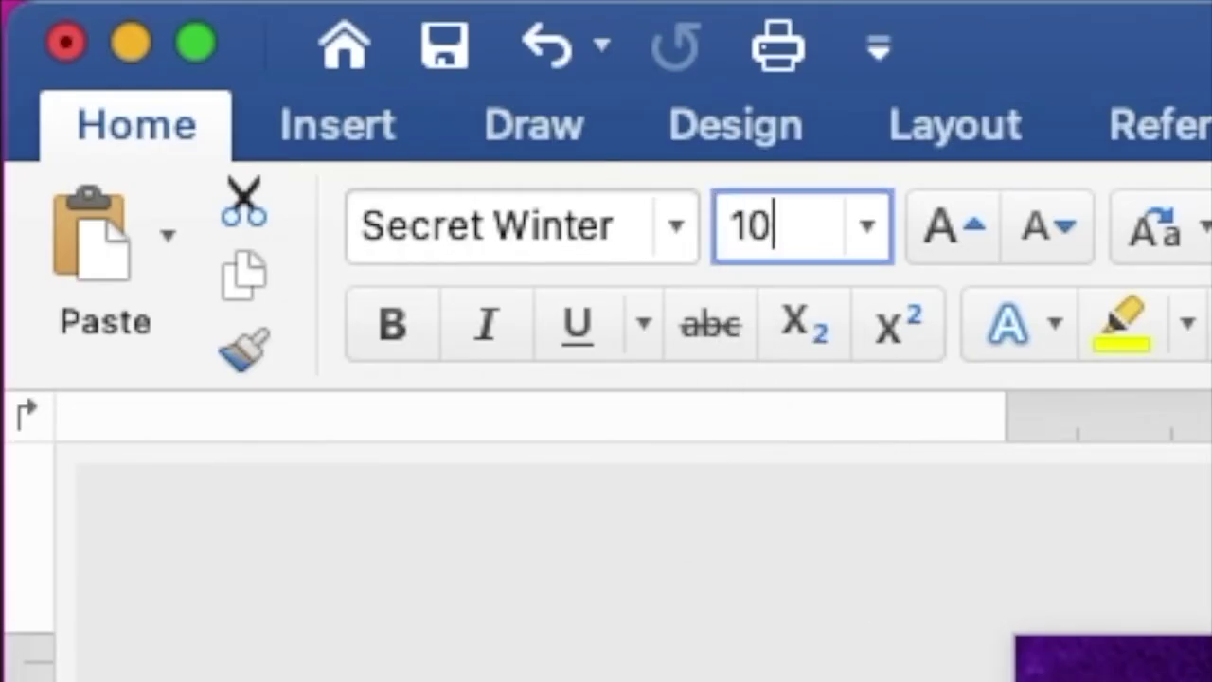
key("Return")
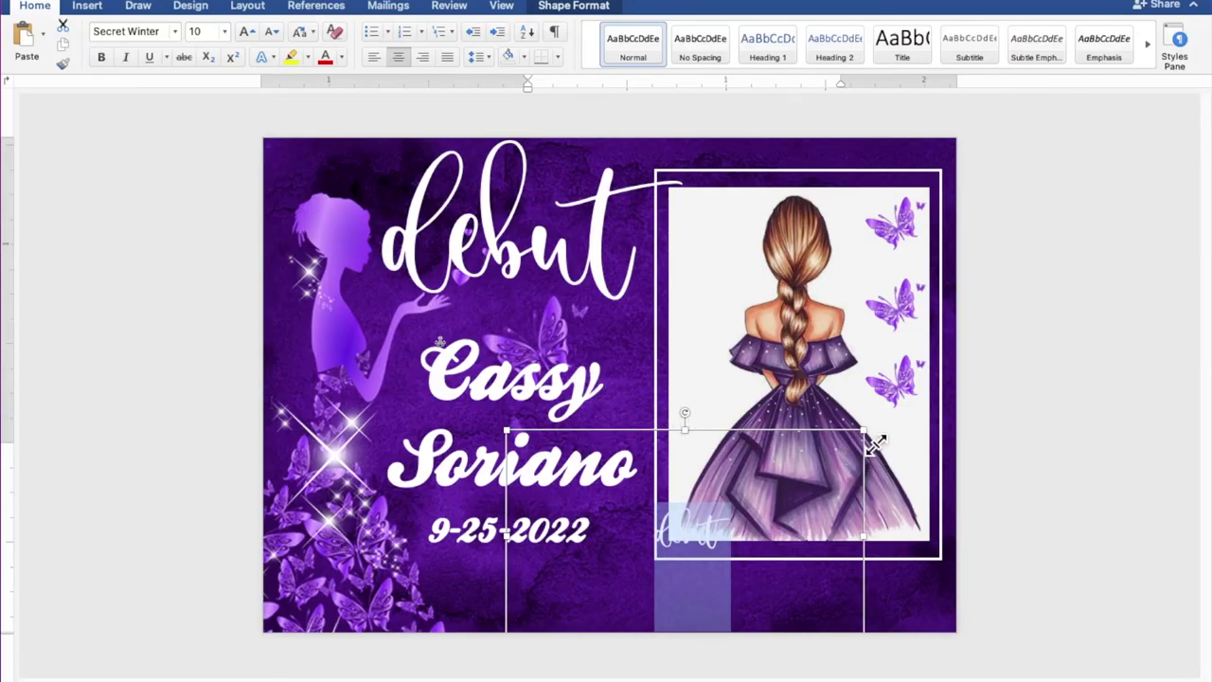
Step: Make the bottom box wider and shorter and change its text to 'Thank you for coming!'
left_click_drag(875, 443, 921, 558)
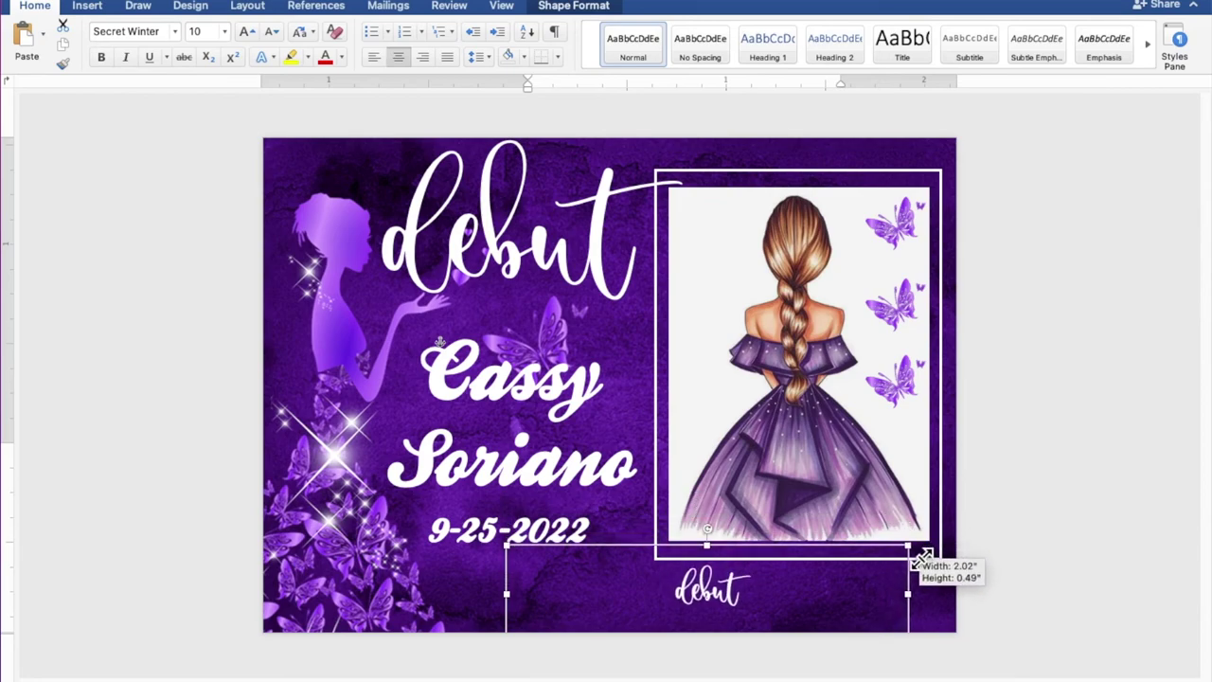
left_click_drag(921, 558, 915, 559)
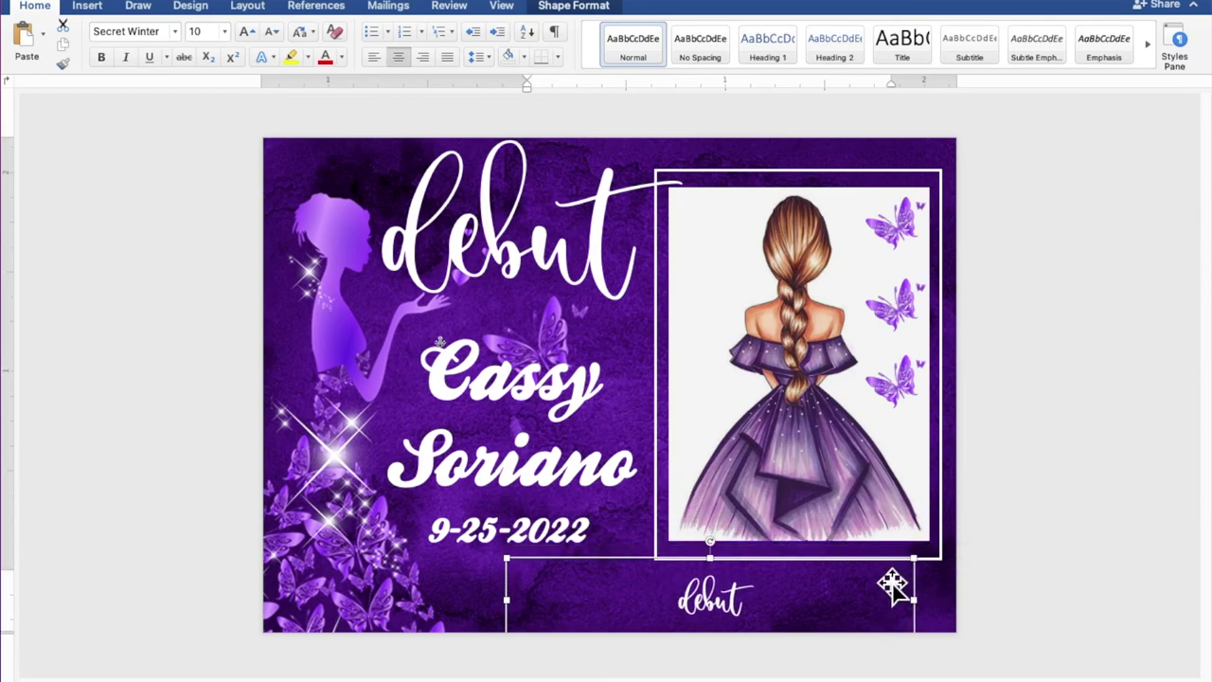
left_click_drag(775, 602, 675, 606)
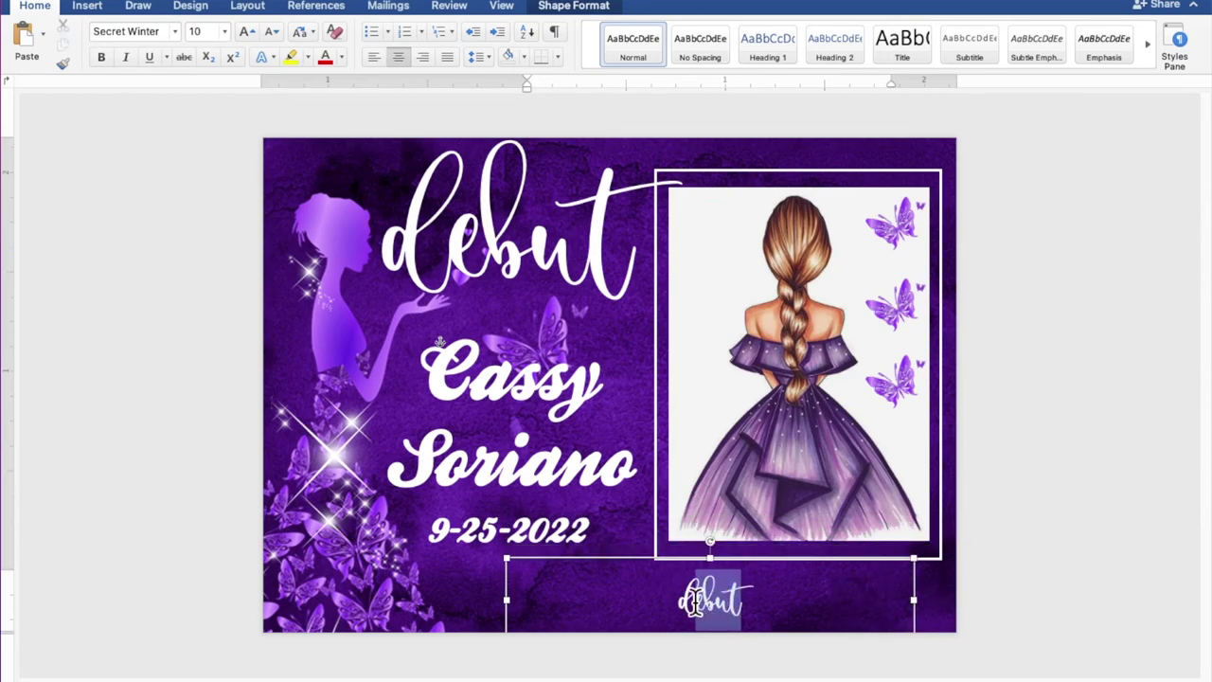
type("T")
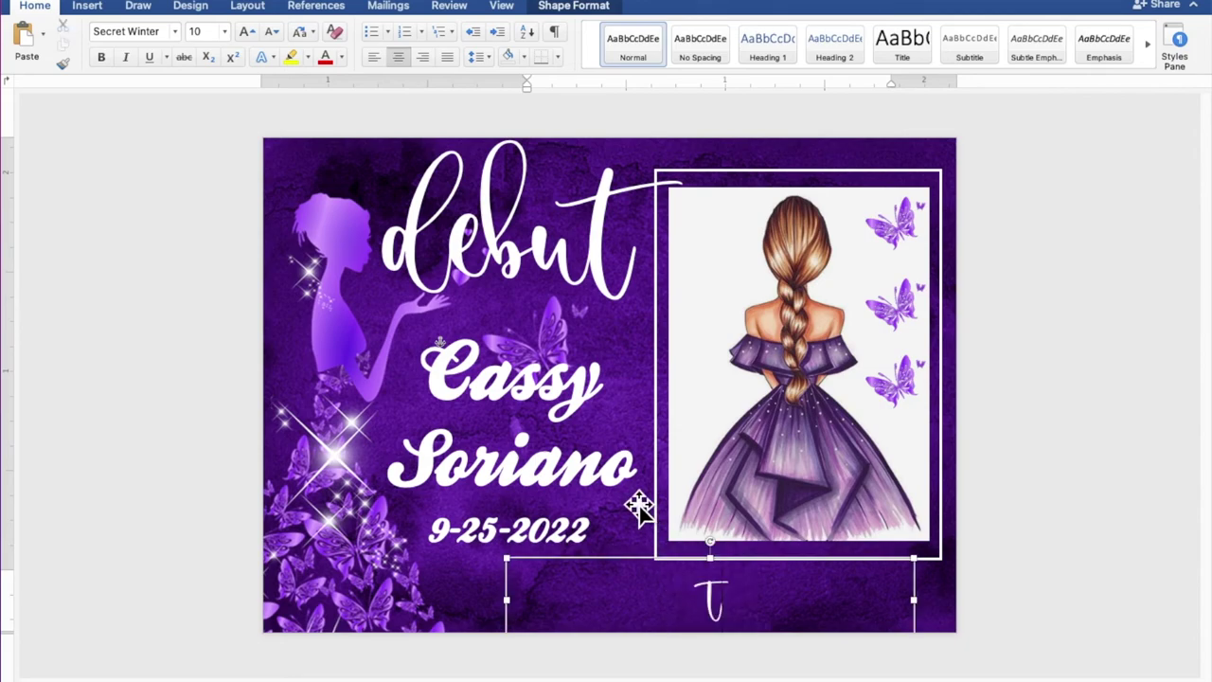
type("hank")
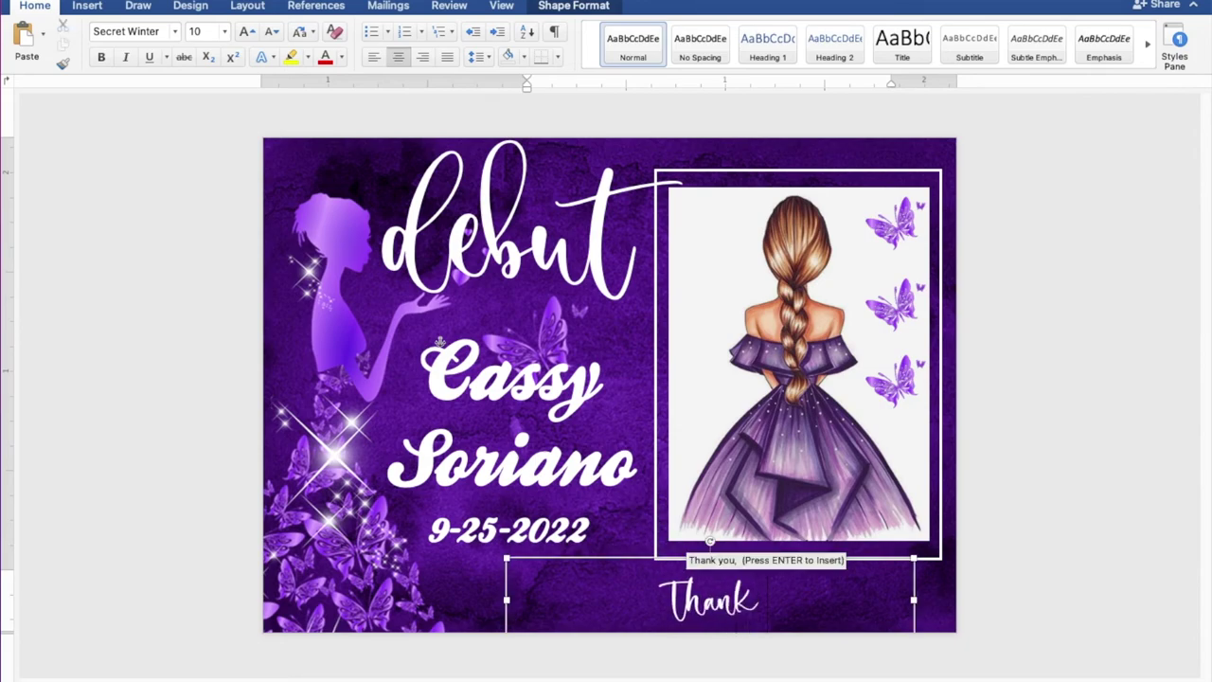
type(" you for coming!")
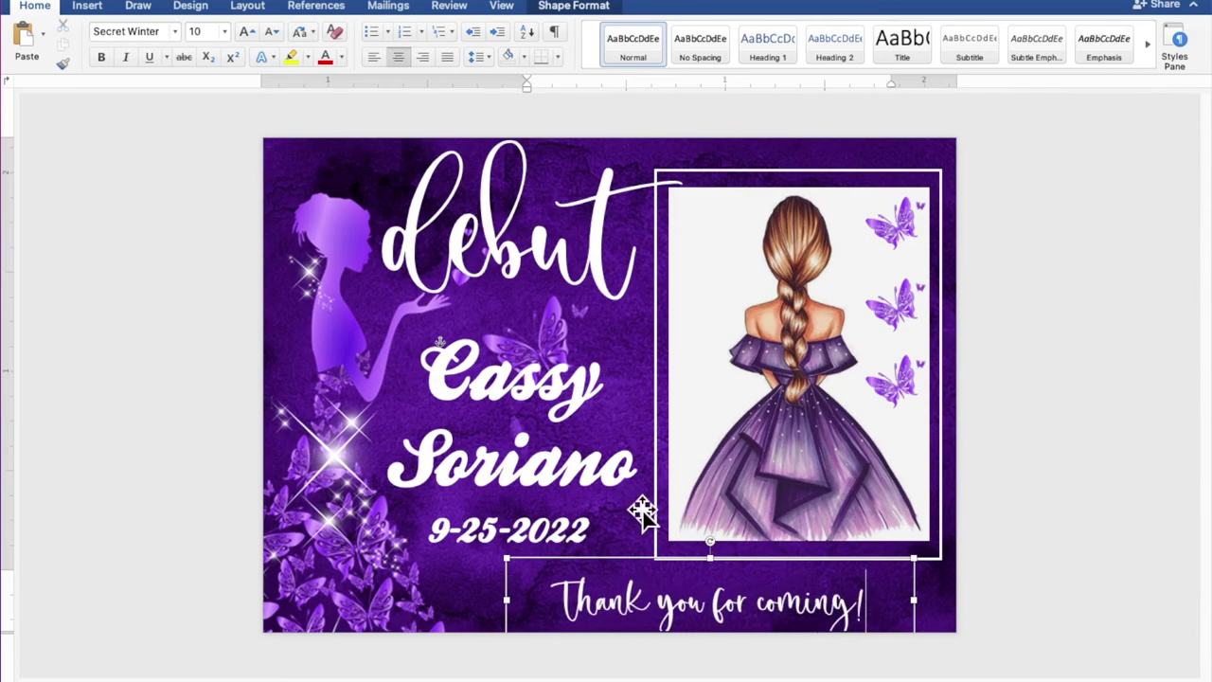
Step: Nudge the 'Thank you for coming!' box right and slightly up, resizing it to 2.05 in by 0.47 in, then deselect it
left_click_drag(638, 566, 690, 558)
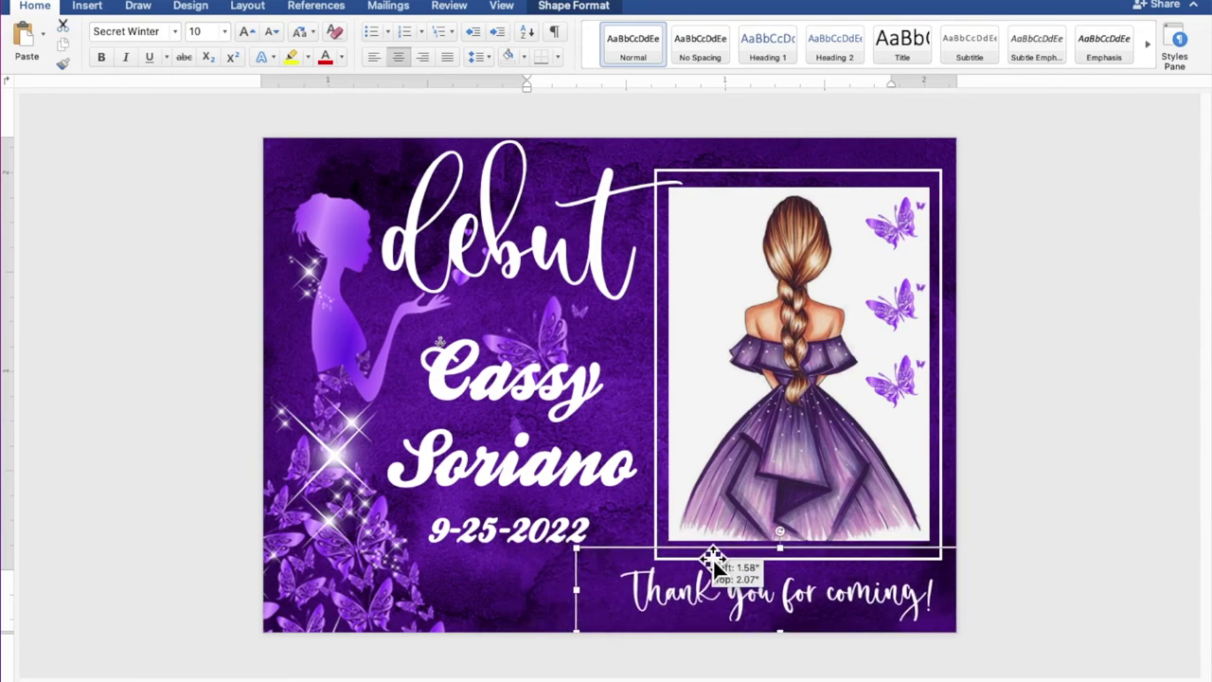
left_click_drag(689, 559, 717, 563)
mouse_move(794, 561)
left_mouse_down()
mouse_move(816, 581)
mouse_move(807, 569)
left_mouse_up()
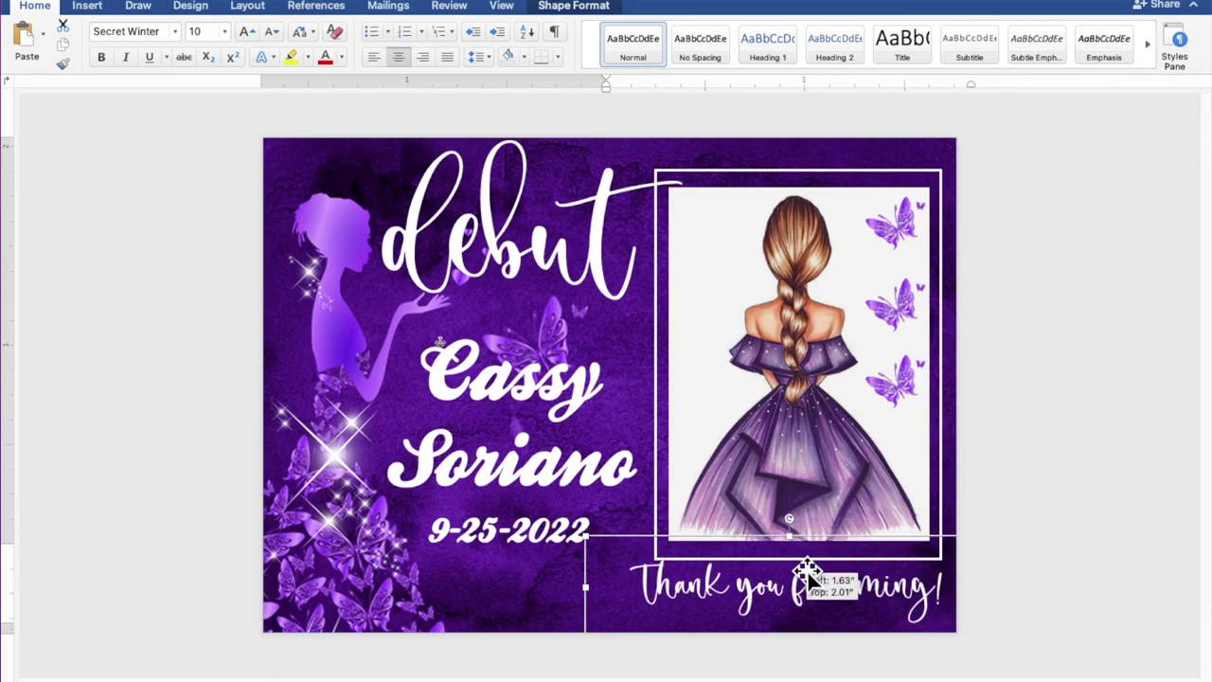
left_click_drag(805, 569, 808, 571)
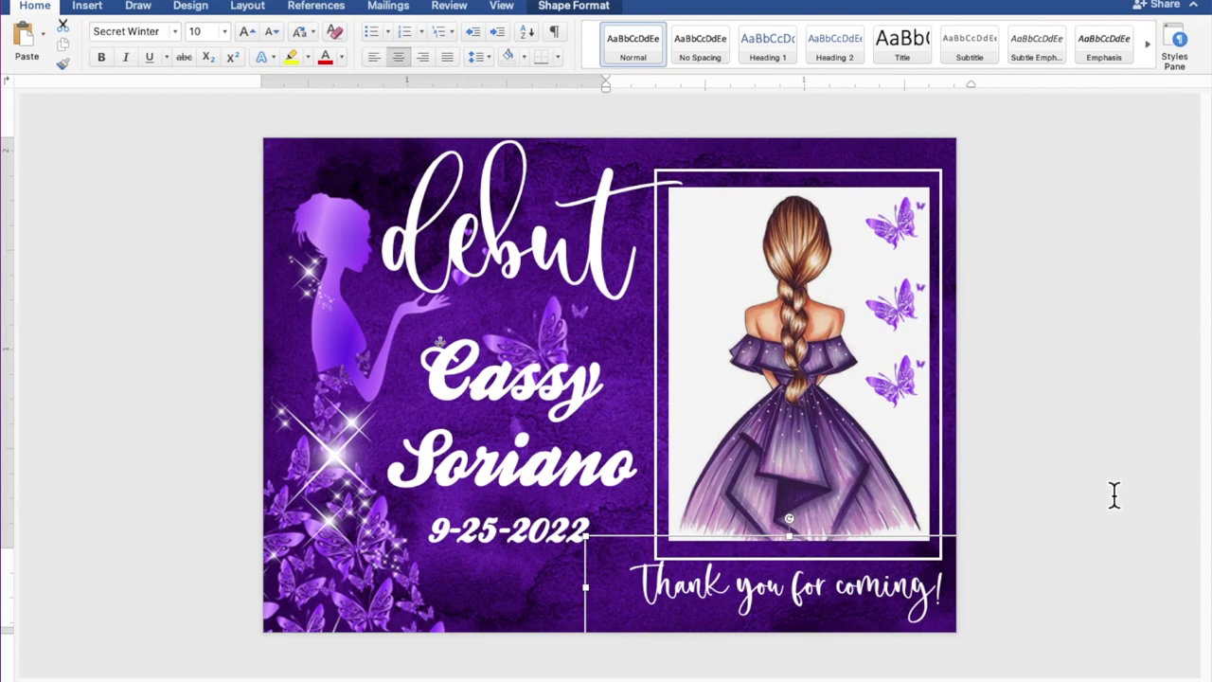
left_click(1155, 483)
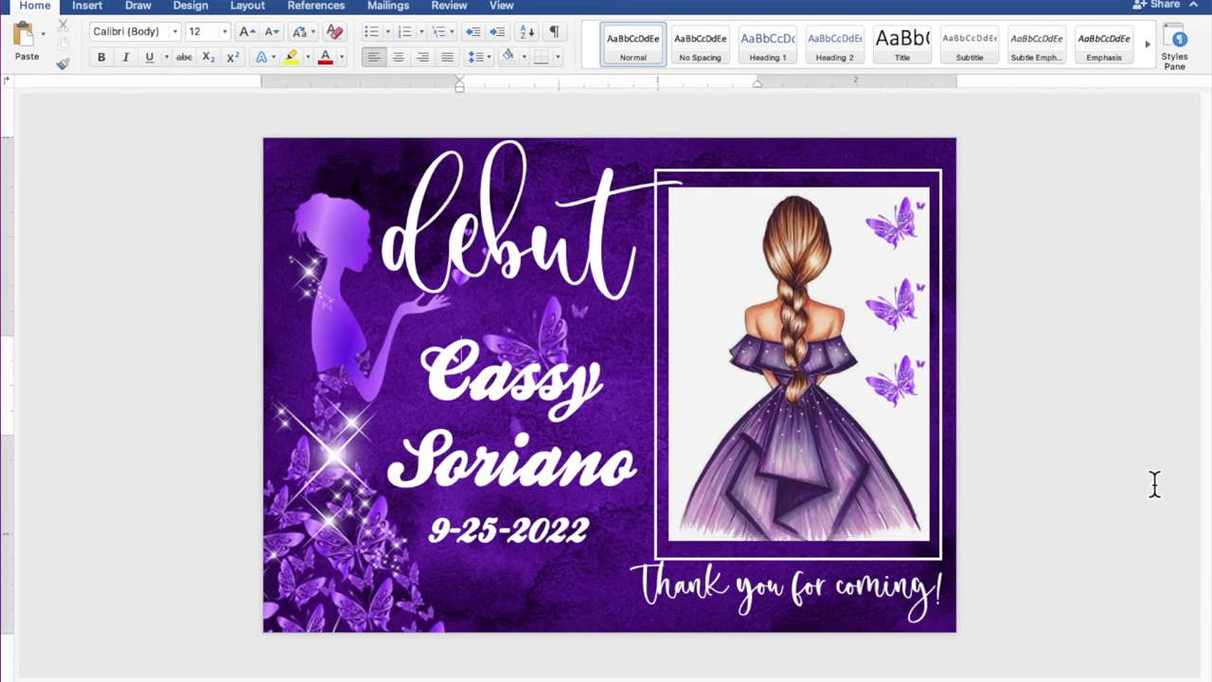